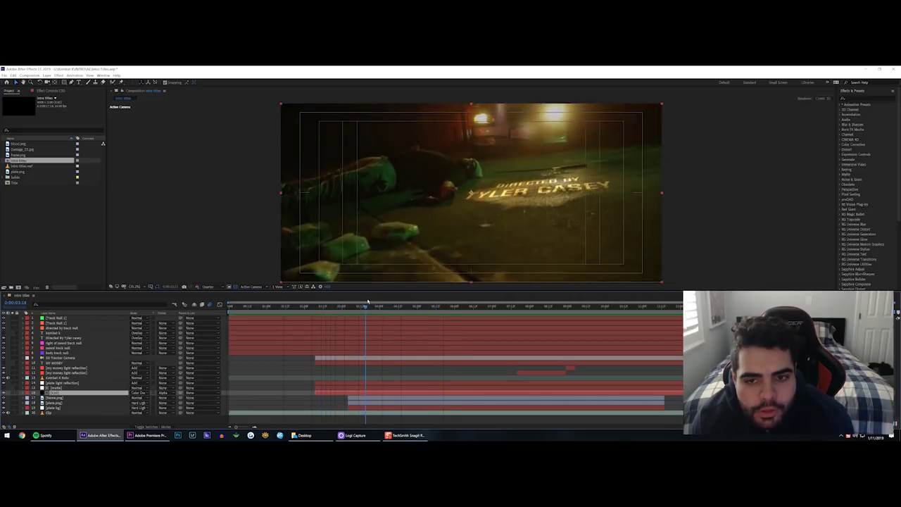
Play the intro titles composition from the start and scrub to 0:00:04:04, where the "Directed By" title lies on the ground
{"action": "left_click_drag", "start_coordinate": [240, 306], "coordinate": [200, 299]}
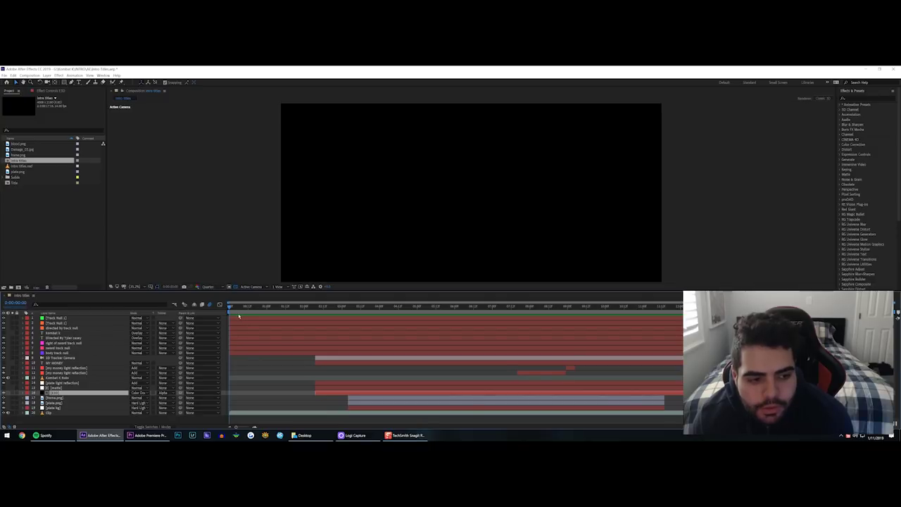
{"action": "key", "text": "space"}
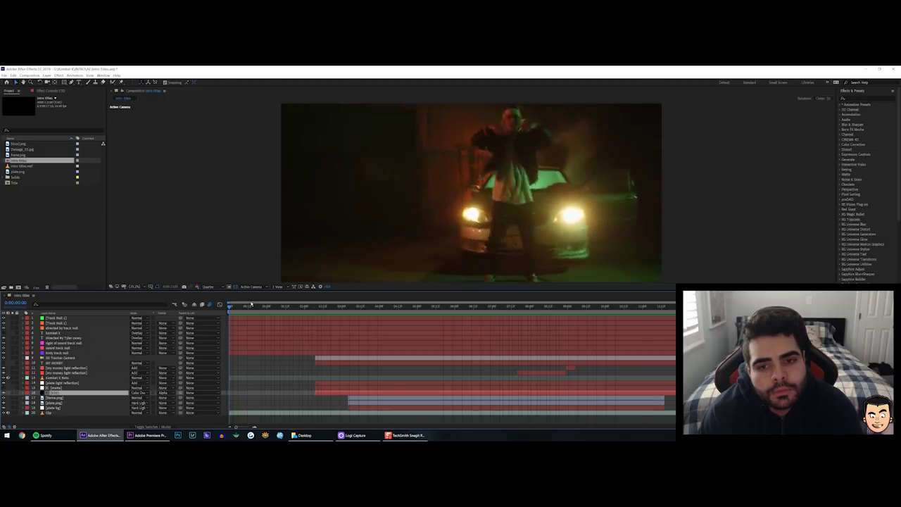
{"action": "left_click_drag", "start_coordinate": [233, 307], "coordinate": [386, 330]}
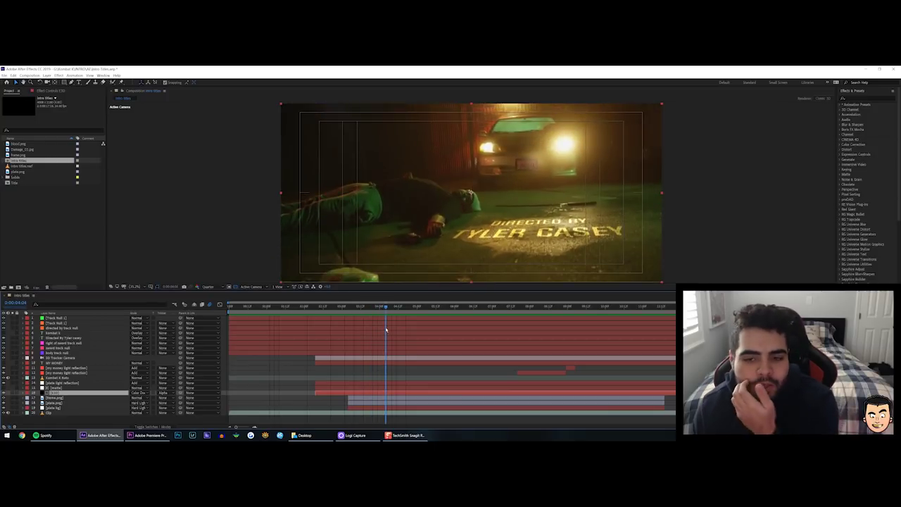
Create a null from the Clip layer's 3D Camera Tracker points on the ground by the title and reveal its Position property
{"action": "left_click", "coordinate": [98, 413]}
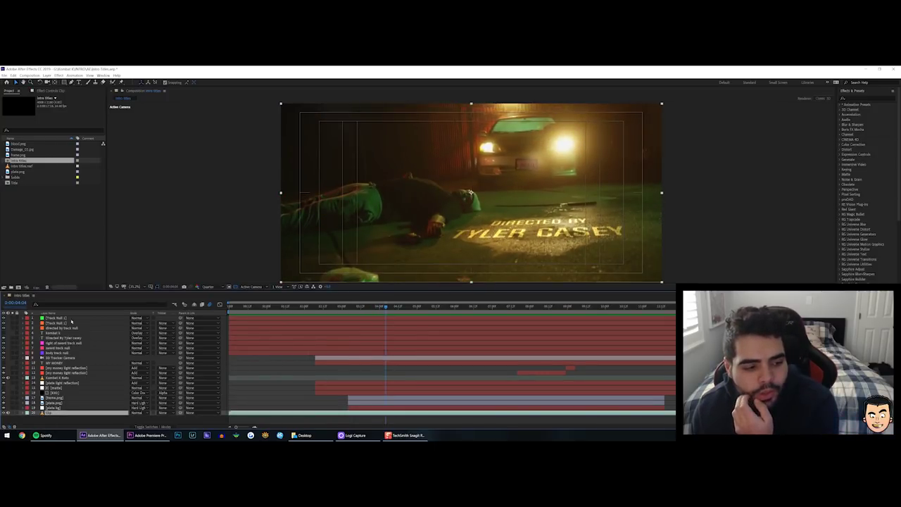
{"action": "left_click", "coordinate": [50, 90]}
{"action": "left_click", "coordinate": [27, 103]}
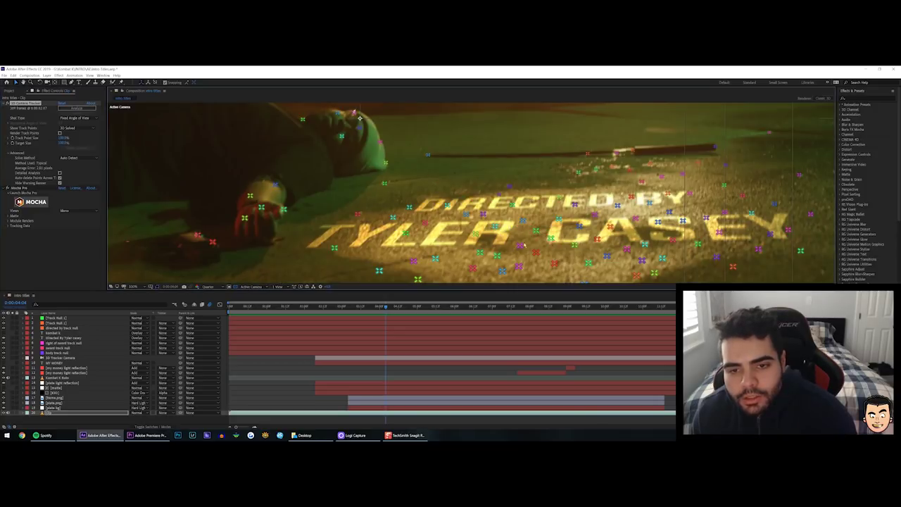
{"action": "left_click", "coordinate": [530, 218]}
{"action": "right_click", "coordinate": [531, 216]}
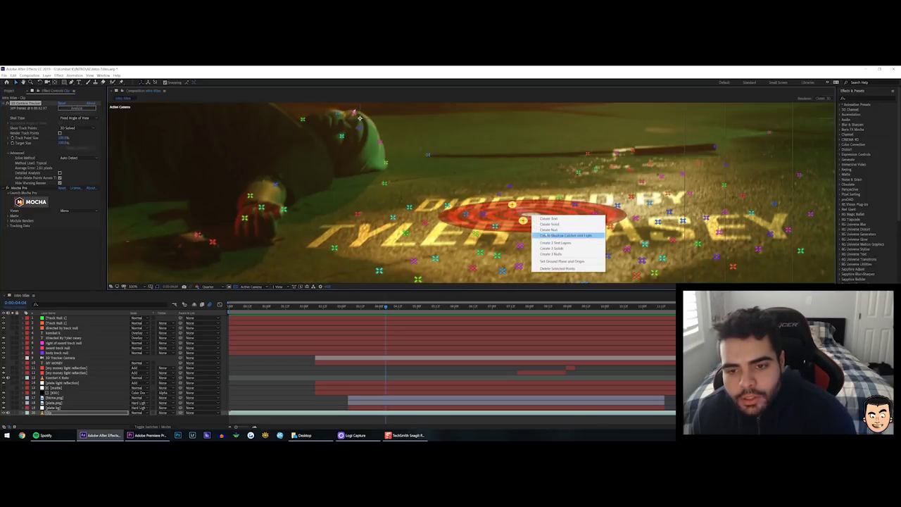
{"action": "left_click", "coordinate": [548, 229]}
{"action": "left_click", "coordinate": [58, 318]}
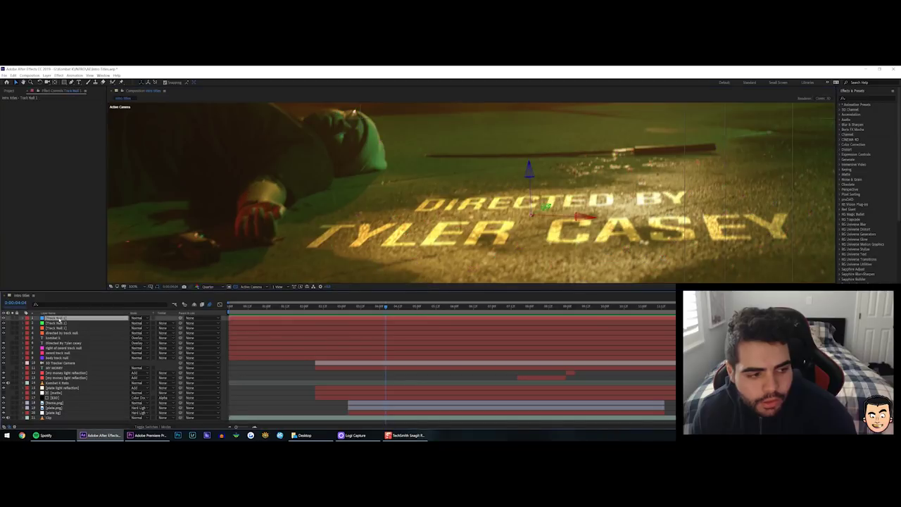
{"action": "key", "text": "p"}
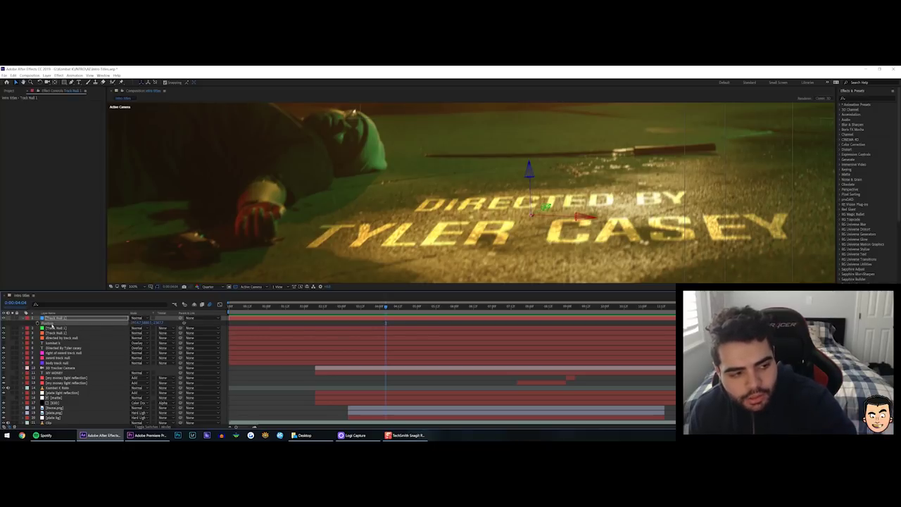
Try turning off the 3D layer switch on the "Directed By" text layer and undo the change
{"action": "left_click", "coordinate": [55, 373]}
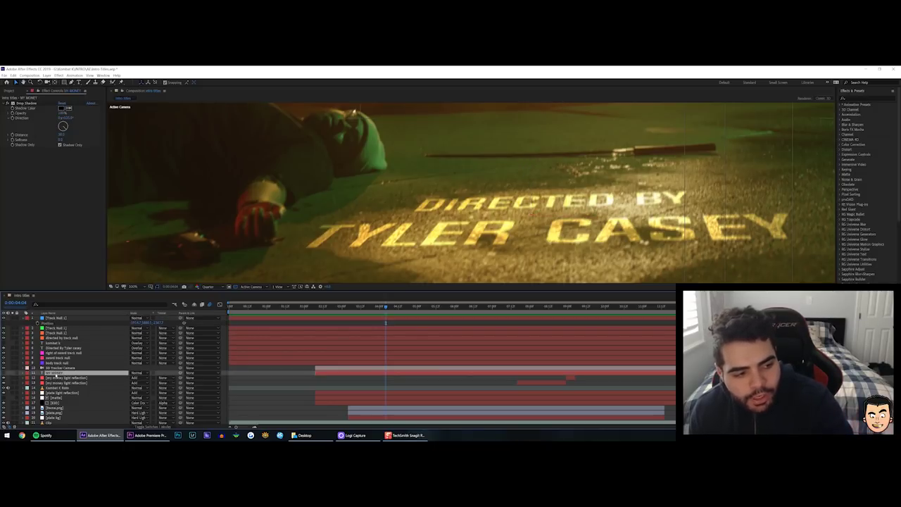
{"action": "left_click", "coordinate": [58, 398]}
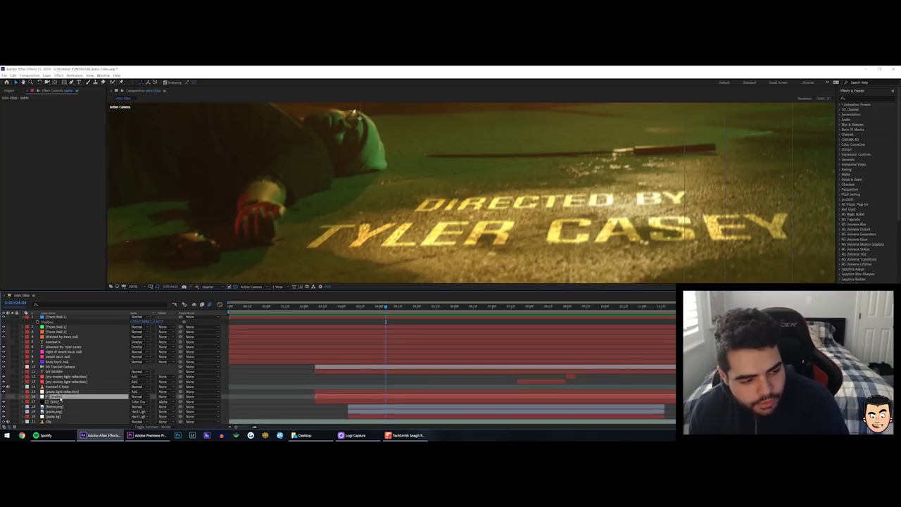
{"action": "left_click", "coordinate": [58, 371]}
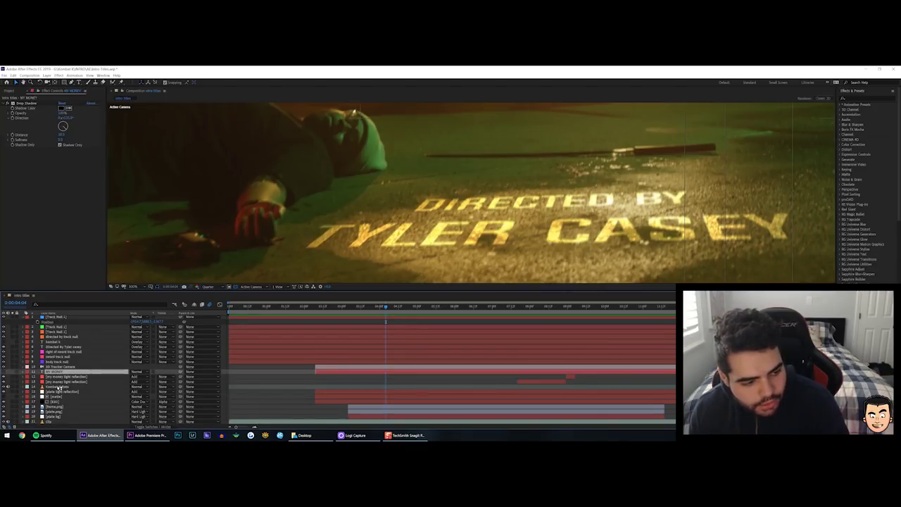
{"action": "left_click", "coordinate": [59, 347]}
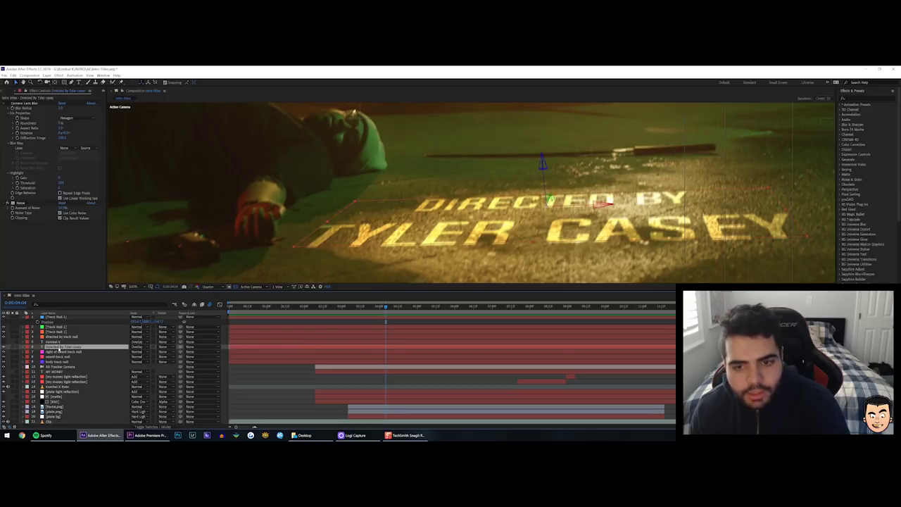
{"action": "key", "text": "F4"}
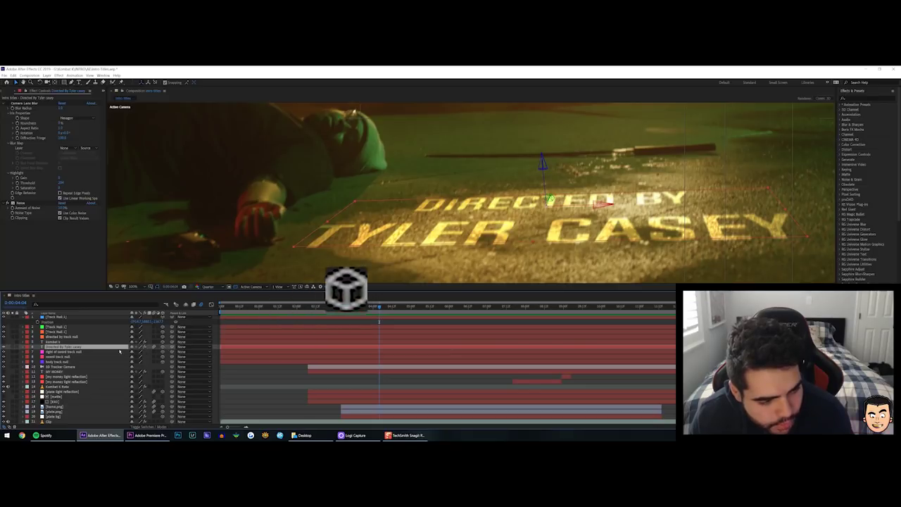
{"action": "left_click", "coordinate": [163, 347]}
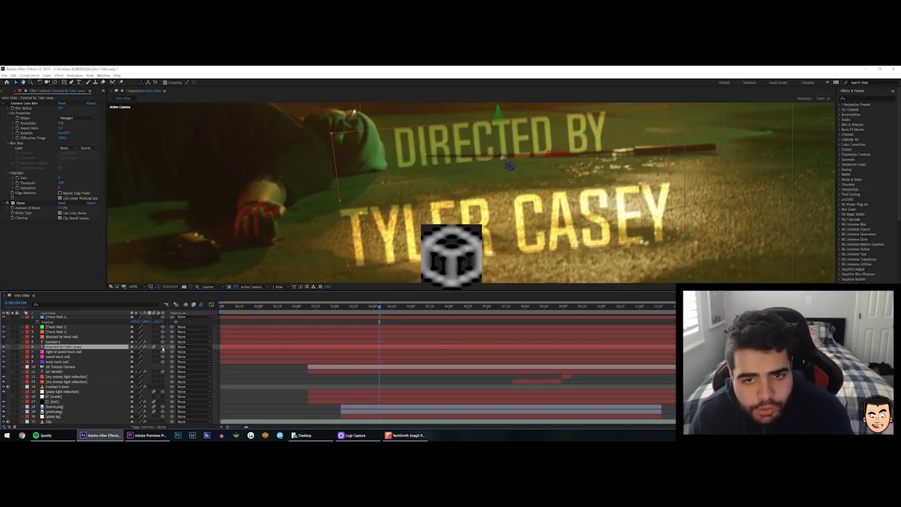
{"action": "key", "text": "ctrl+z"}
{"action": "key", "text": "ctrl+z"}
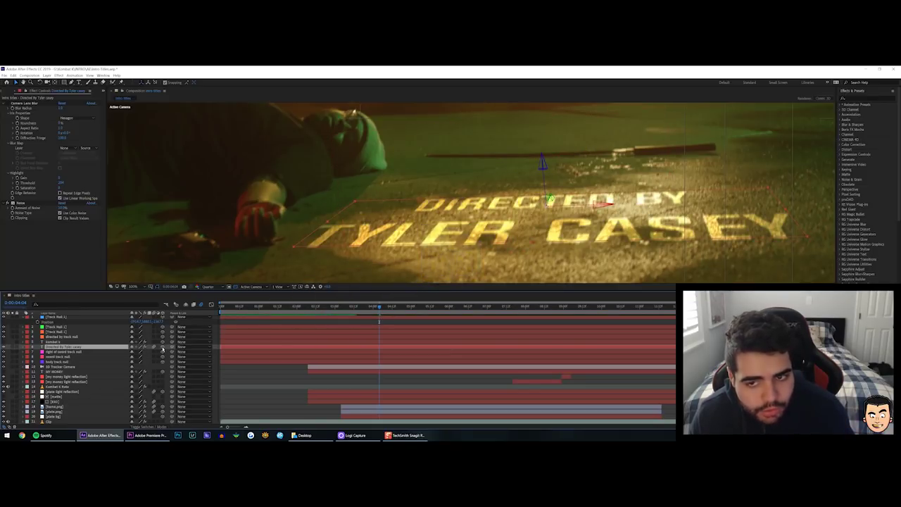
Reveal the "Directed By" text layer's orientation and rotation properties and compare that layer with the new track null
{"action": "key", "text": "r"}
{"action": "left_click_drag", "start_coordinate": [143, 351], "coordinate": [109, 353]}
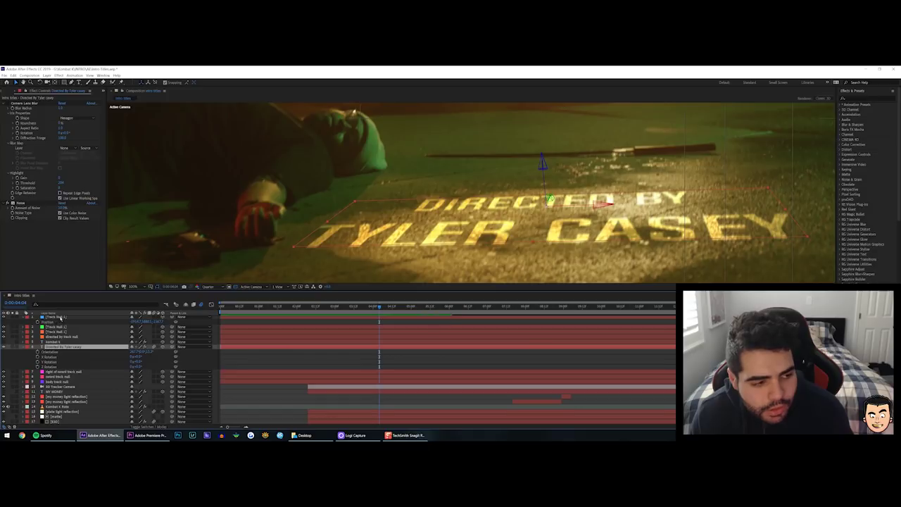
{"action": "left_click", "coordinate": [59, 317]}
{"action": "left_click", "coordinate": [65, 347]}
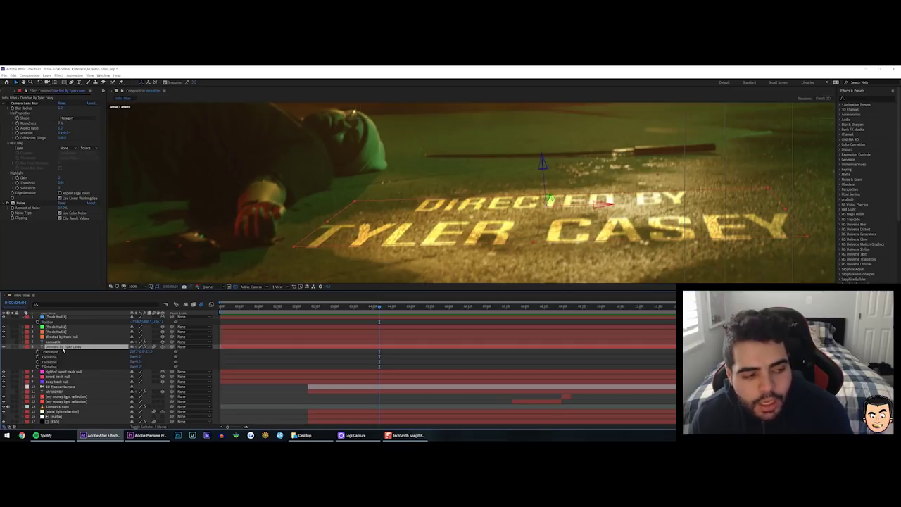
{"action": "left_click", "coordinate": [57, 317]}
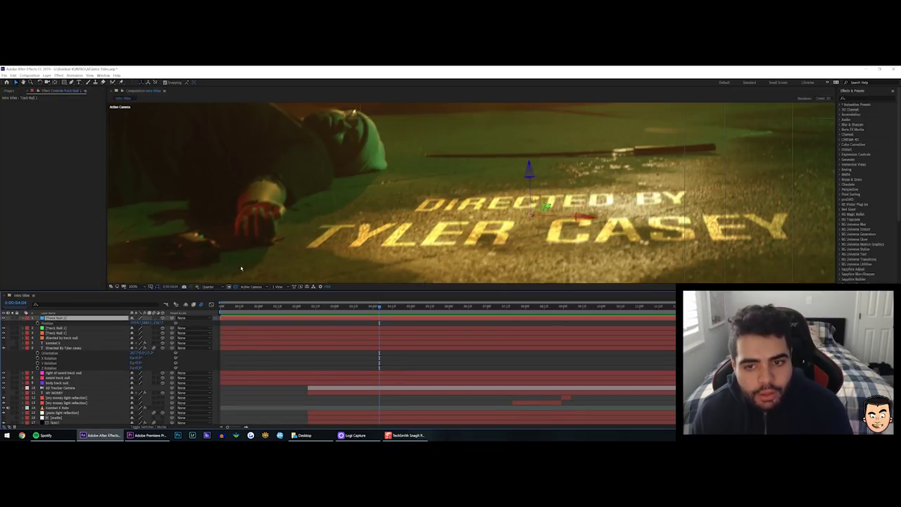
Scrub through the composition up to 0:00:11:13 to examine how the ground title and the neon MY MONEY sign follow the camera
{"action": "scroll", "coordinate": [240, 269], "scroll_direction": "down", "scroll_amount": 1}
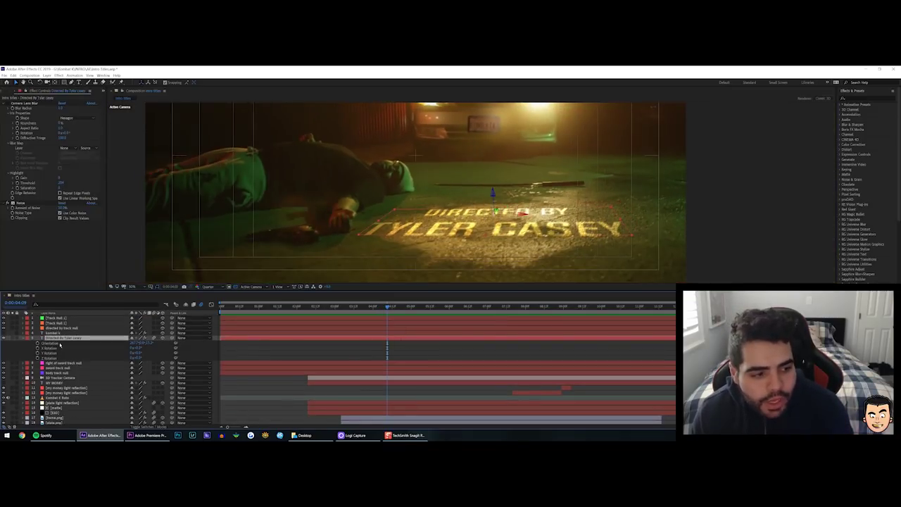
{"action": "left_click", "coordinate": [401, 307]}
{"action": "left_click_drag", "start_coordinate": [401, 307], "coordinate": [475, 305]}
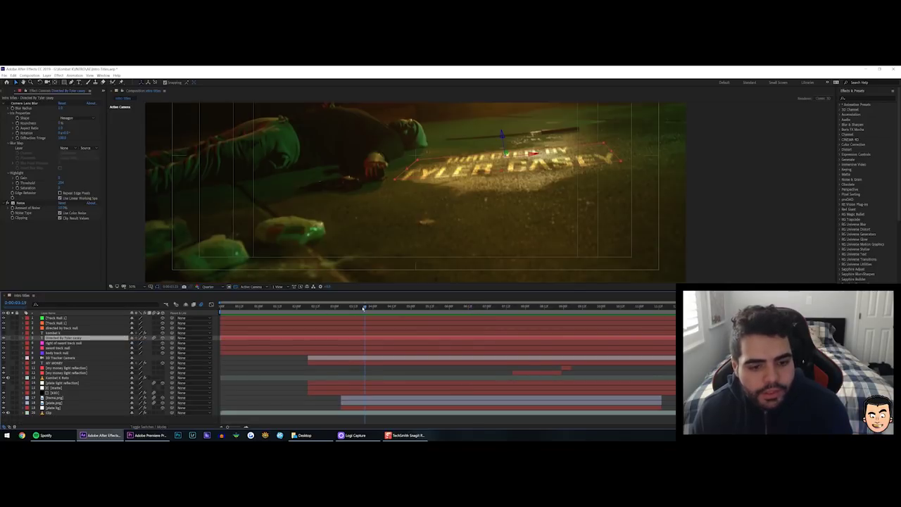
{"action": "left_click_drag", "start_coordinate": [364, 308], "coordinate": [432, 308]}
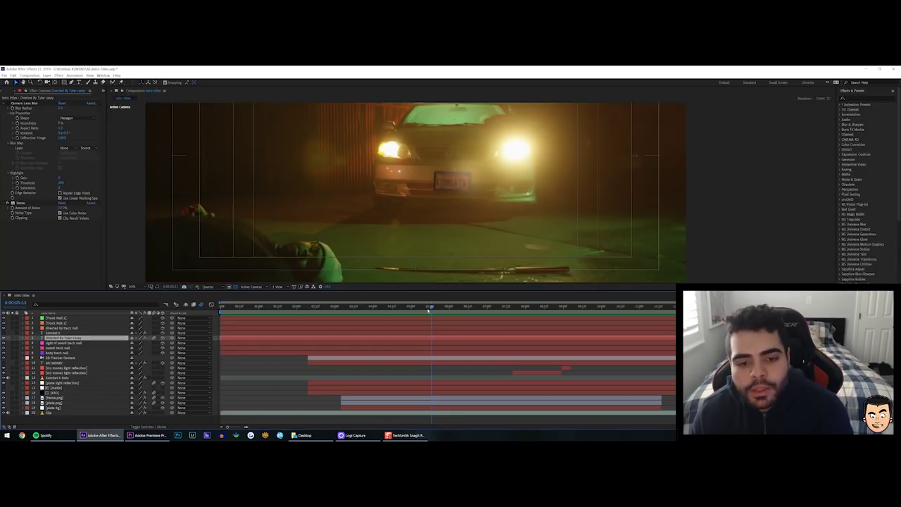
{"action": "left_click_drag", "start_coordinate": [434, 308], "coordinate": [450, 308]}
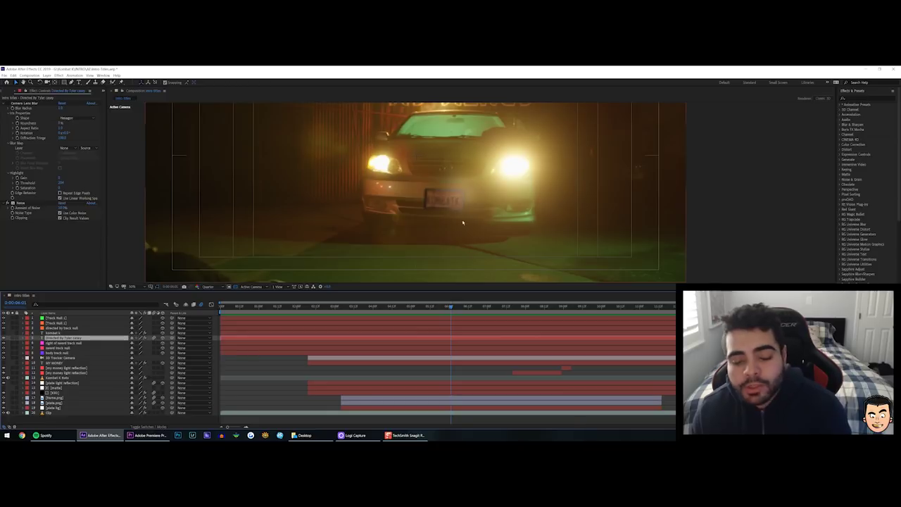
{"action": "left_click_drag", "start_coordinate": [463, 307], "coordinate": [382, 333]}
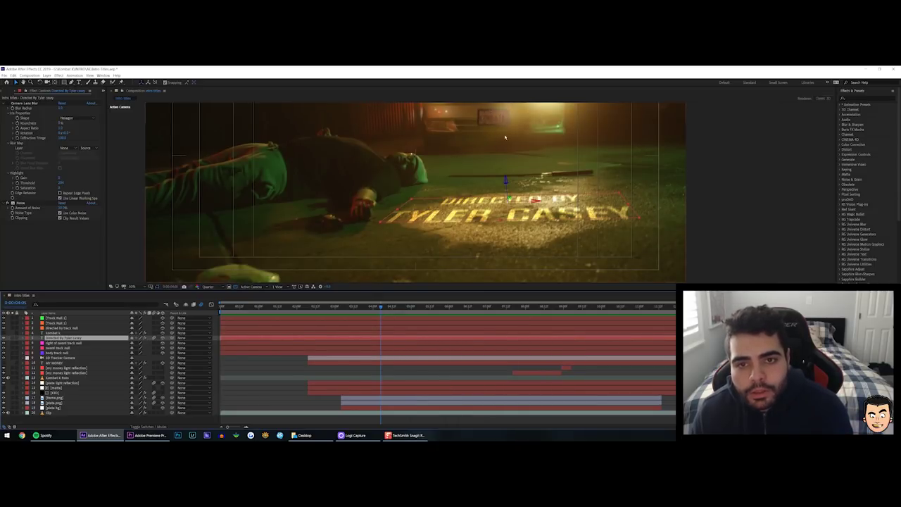
{"action": "mouse_move", "coordinate": [385, 310]}
{"action": "left_mouse_down"}
{"action": "mouse_move", "coordinate": [418, 318]}
{"action": "mouse_move", "coordinate": [390, 317]}
{"action": "left_mouse_up"}
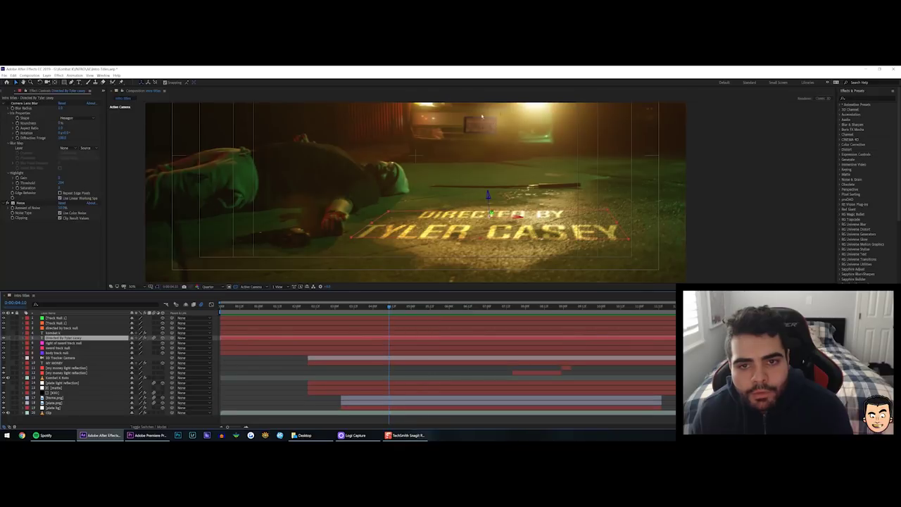
{"action": "left_click_drag", "start_coordinate": [389, 307], "coordinate": [659, 306]}
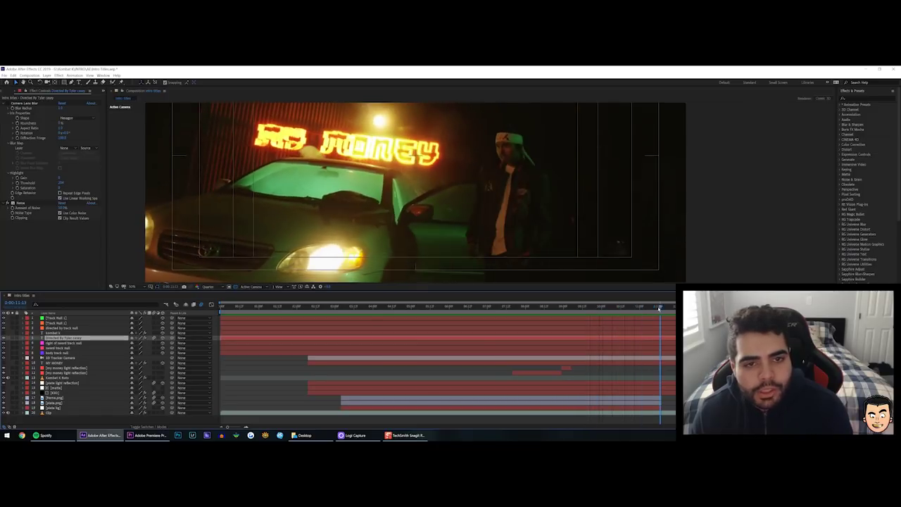
Inspect the extruded MY MONEY model from an angle in the E3D layer's Element Scene Setup and return to the composition
{"action": "left_click", "coordinate": [55, 393]}
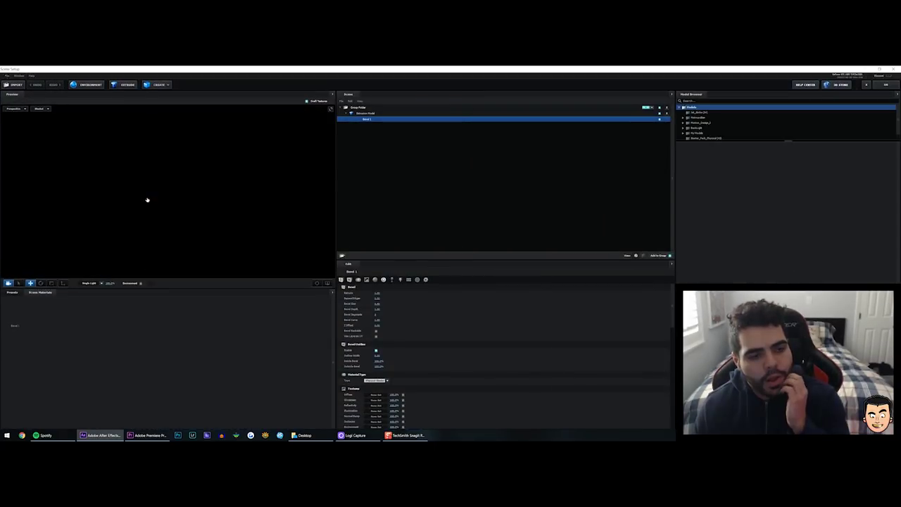
{"action": "left_click_drag", "start_coordinate": [144, 205], "coordinate": [189, 216]}
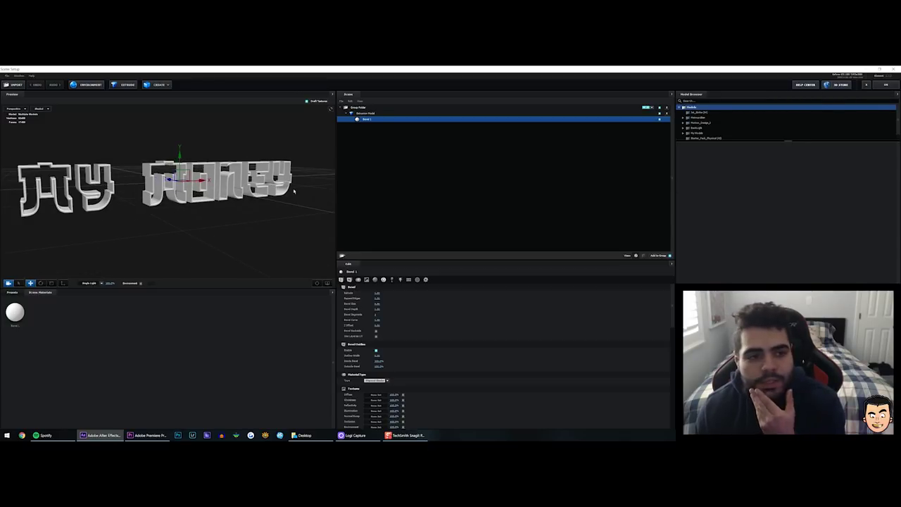
{"action": "left_click", "coordinate": [886, 85]}
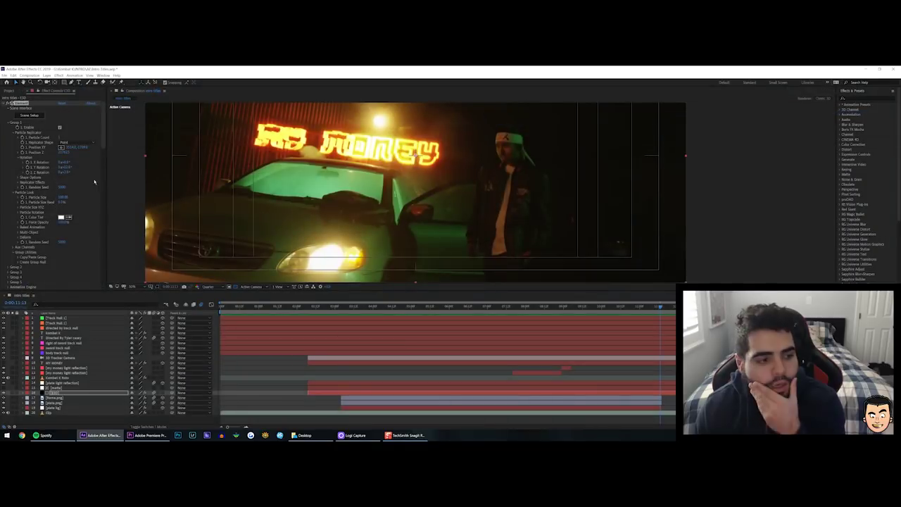
Assign the MY MONEY text layer as Path Layer 1 in Element's Custom Text and Masks settings
{"action": "scroll", "coordinate": [68, 232], "scroll_direction": "down", "scroll_amount": 5}
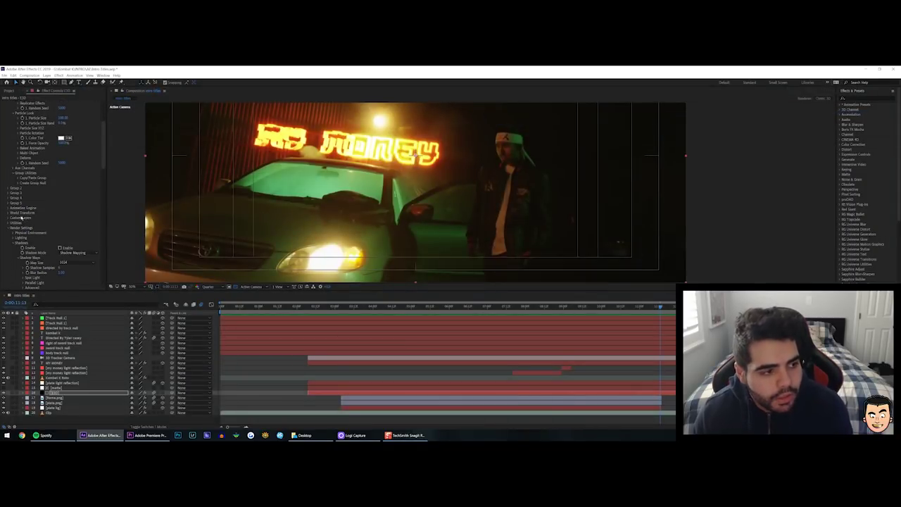
{"action": "left_click", "coordinate": [8, 218]}
{"action": "scroll", "coordinate": [10, 226], "scroll_direction": "down", "scroll_amount": 1}
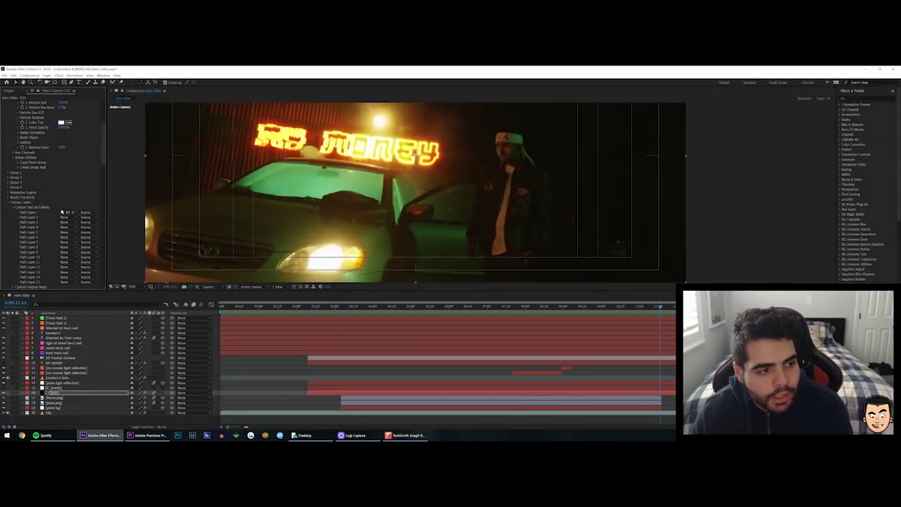
{"action": "left_click", "coordinate": [66, 212]}
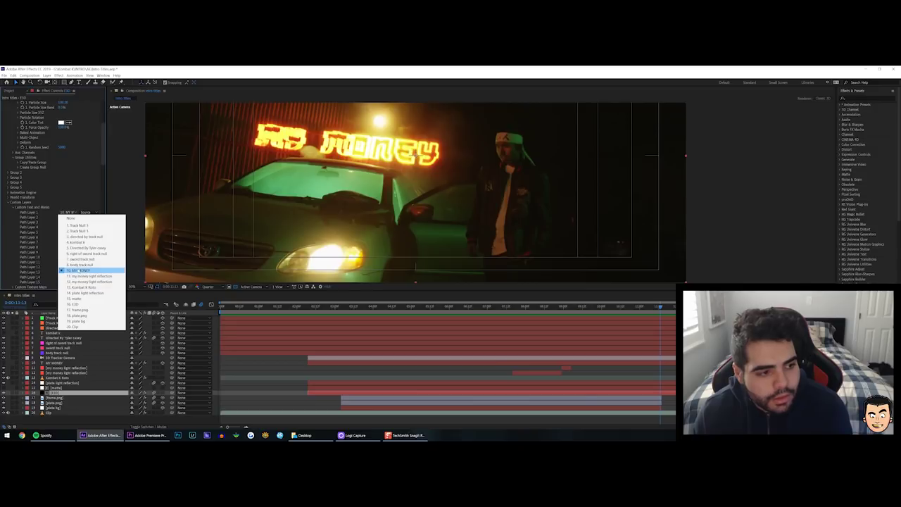
{"action": "left_click", "coordinate": [78, 270]}
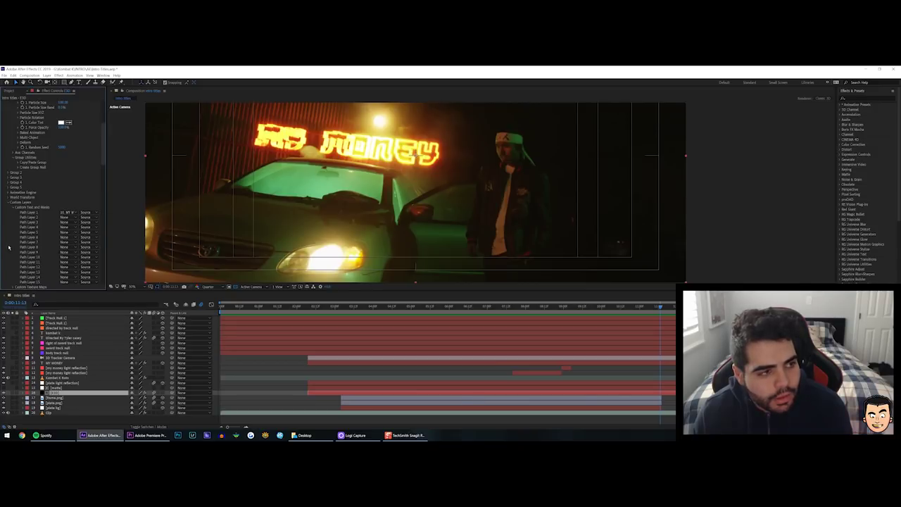
Try a thinner extrusion on the MY MONEY model in Element's Scene Setup and cancel without saving
{"action": "scroll", "coordinate": [2, 141], "scroll_direction": "up", "scroll_amount": 6}
{"action": "left_click", "coordinate": [25, 115]}
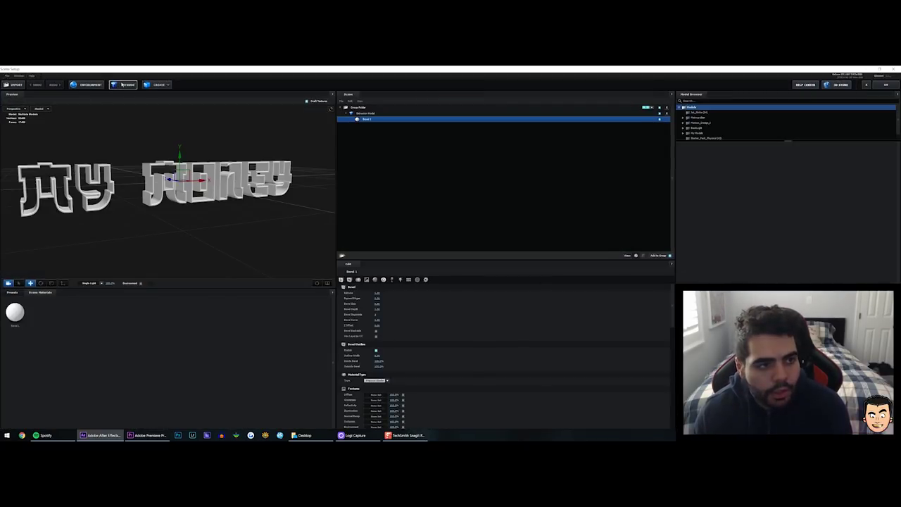
{"action": "mouse_move", "coordinate": [188, 217]}
{"action": "left_mouse_down"}
{"action": "mouse_move", "coordinate": [155, 213]}
{"action": "mouse_move", "coordinate": [201, 211]}
{"action": "mouse_move", "coordinate": [126, 223]}
{"action": "mouse_move", "coordinate": [186, 213]}
{"action": "left_mouse_up"}
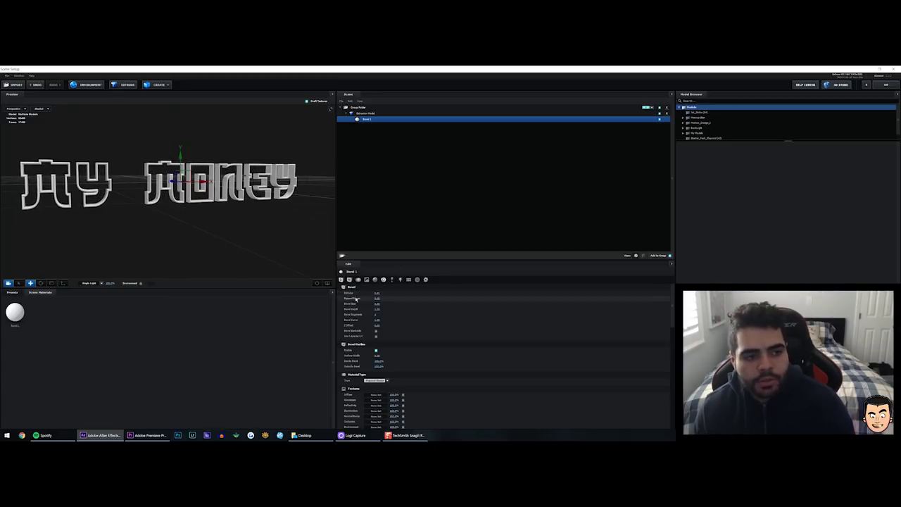
{"action": "left_click", "coordinate": [867, 85]}
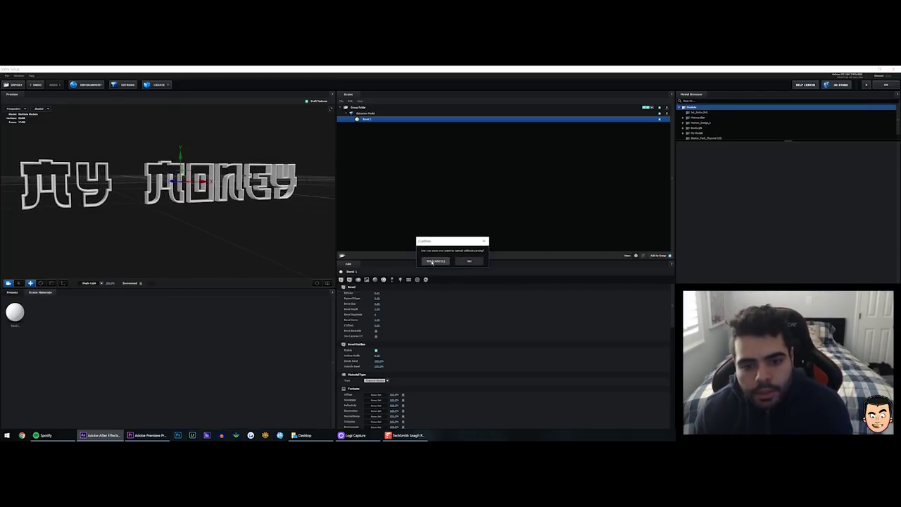
{"action": "left_click", "coordinate": [435, 261]}
Examine the Universe glow effect's settings on the E3D layer with the composition at 0:00:12:05
{"action": "left_click", "coordinate": [6, 104]}
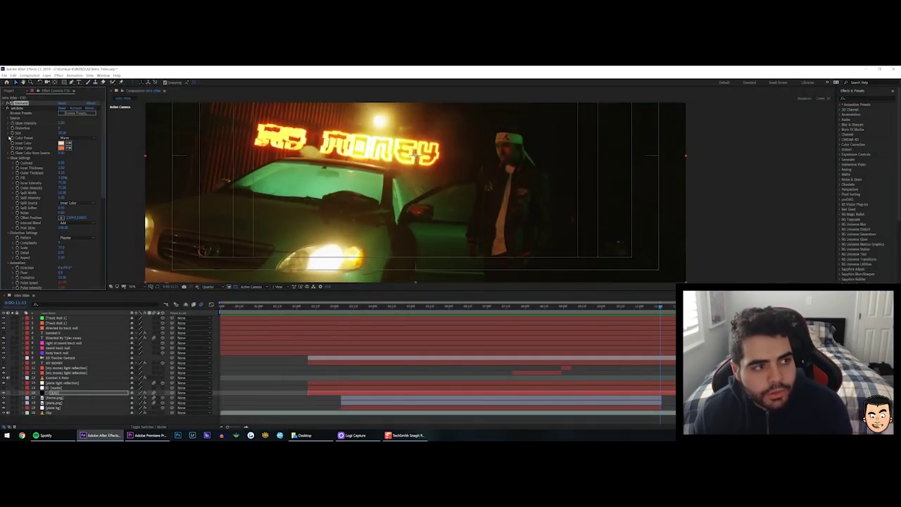
{"action": "left_click", "coordinate": [7, 107]}
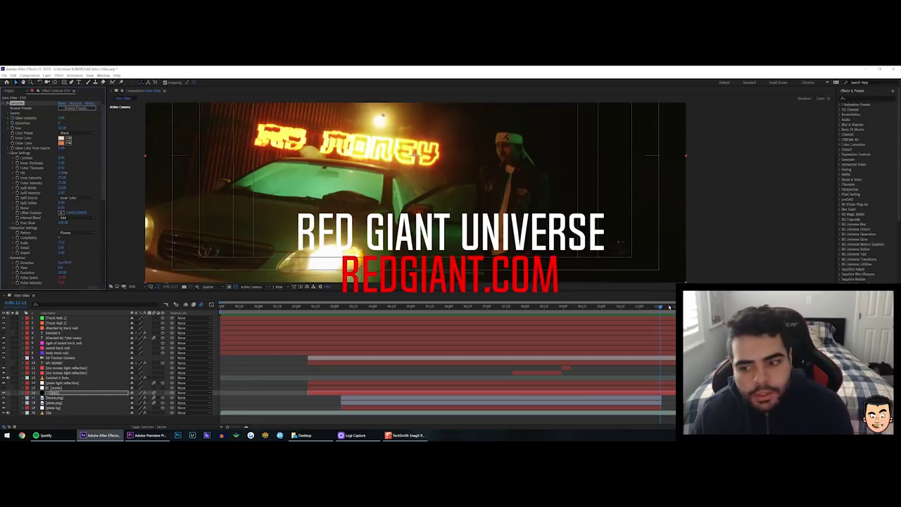
{"action": "left_click_drag", "start_coordinate": [660, 306], "coordinate": [711, 307]}
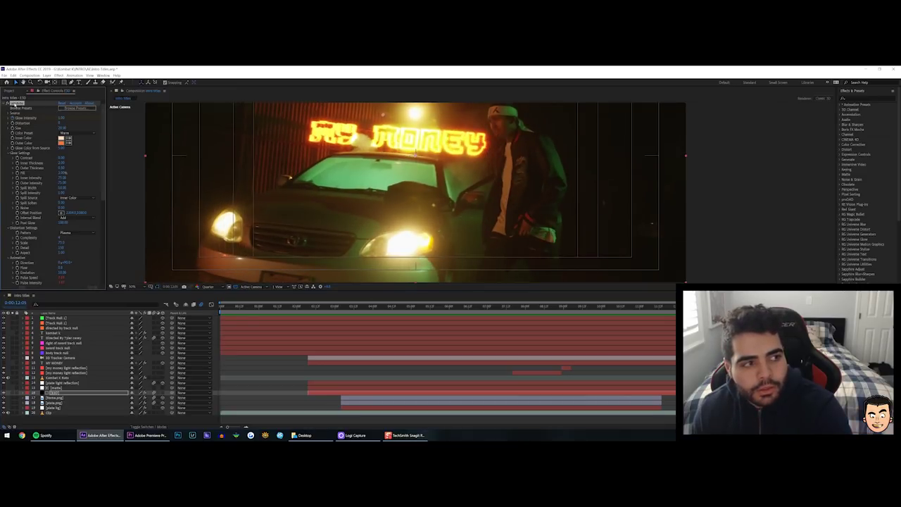
Reveal the clip's 3D Camera Tracker points and inspect the creation options for a point on the car roof
{"action": "left_click", "coordinate": [53, 359]}
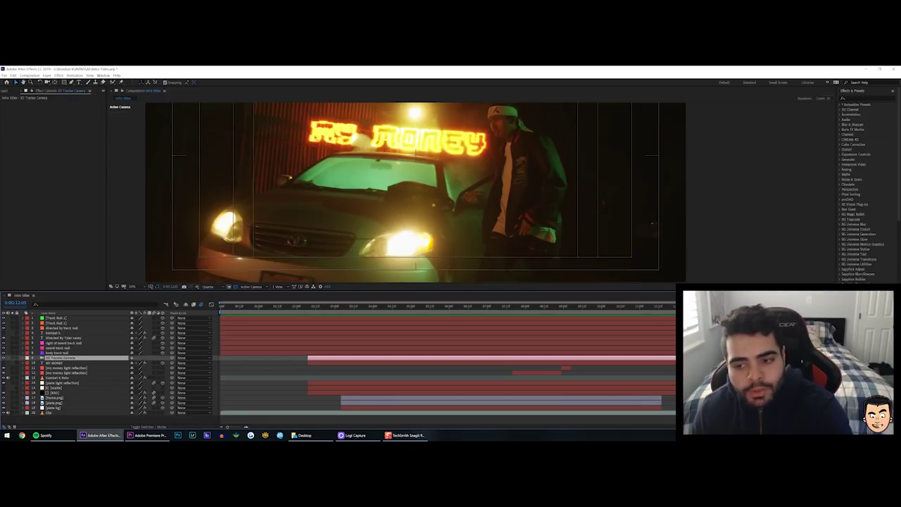
{"action": "mouse_move", "coordinate": [671, 309]}
{"action": "left_mouse_down"}
{"action": "mouse_move", "coordinate": [655, 308]}
{"action": "mouse_move", "coordinate": [686, 308]}
{"action": "left_mouse_up"}
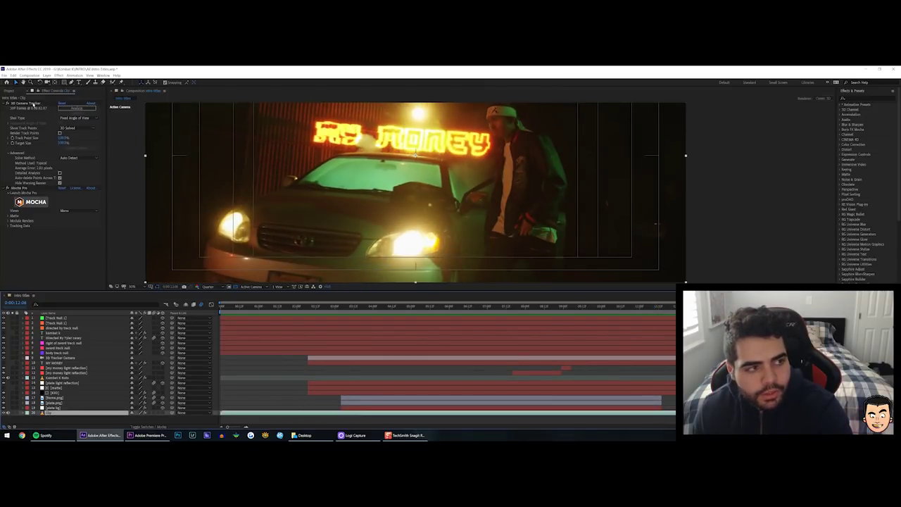
{"action": "left_click", "coordinate": [29, 103]}
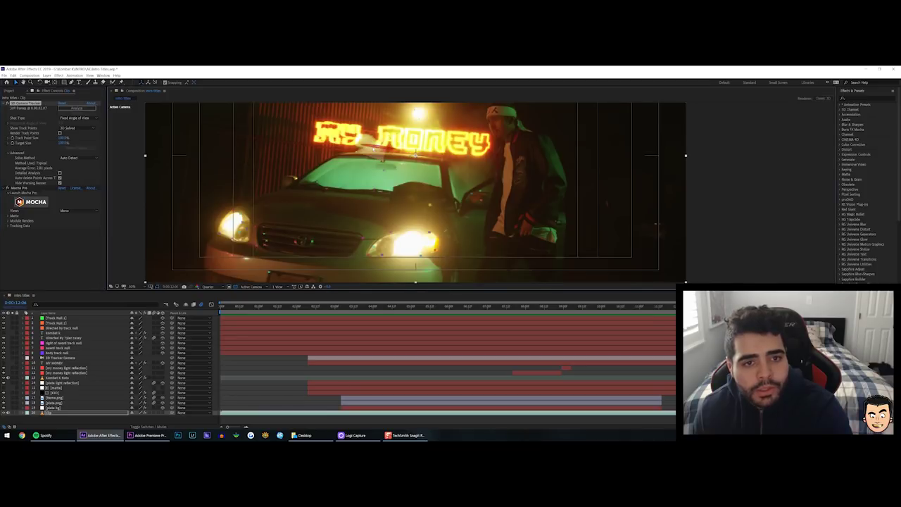
{"action": "right_click", "coordinate": [379, 148]}
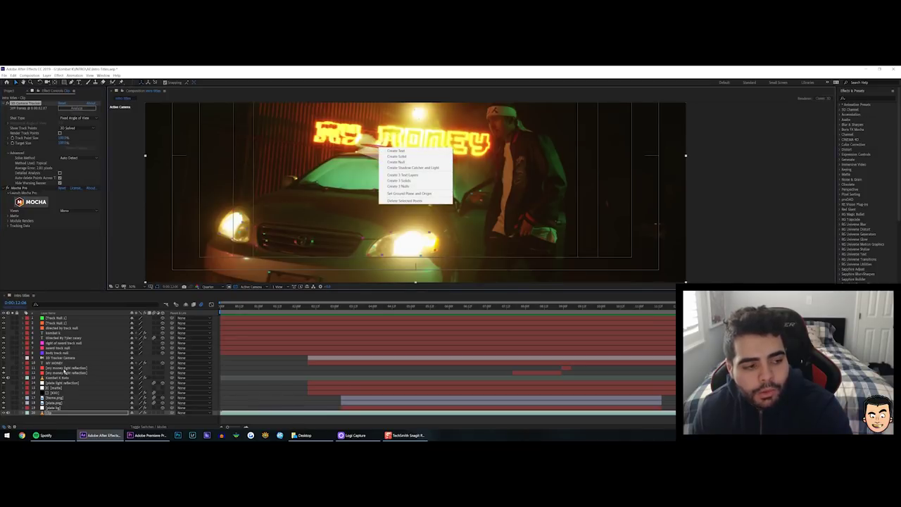
{"action": "left_click", "coordinate": [67, 368]}
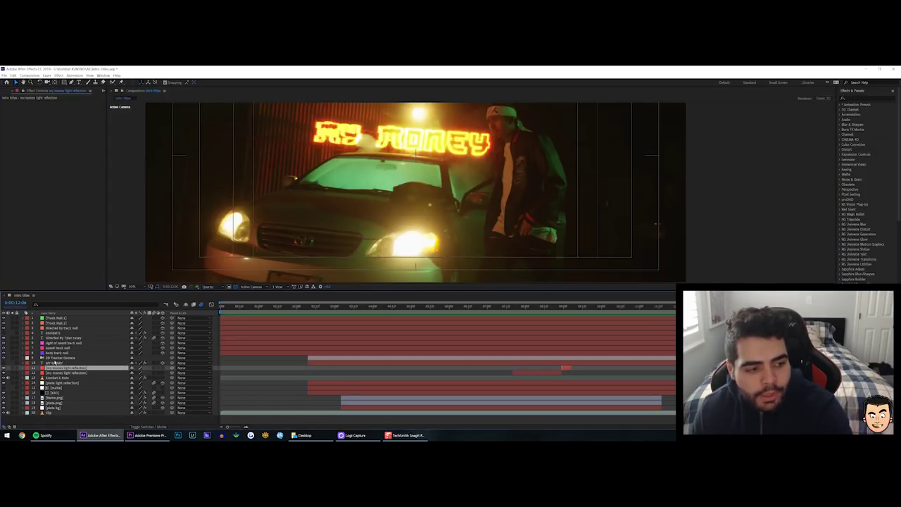
Review the Element effect's Group 1 Particle Replicator position and rotation settings on the E3D layer
{"action": "left_click", "coordinate": [57, 392]}
{"action": "left_click", "coordinate": [4, 109]}
{"action": "left_click", "coordinate": [3, 104]}
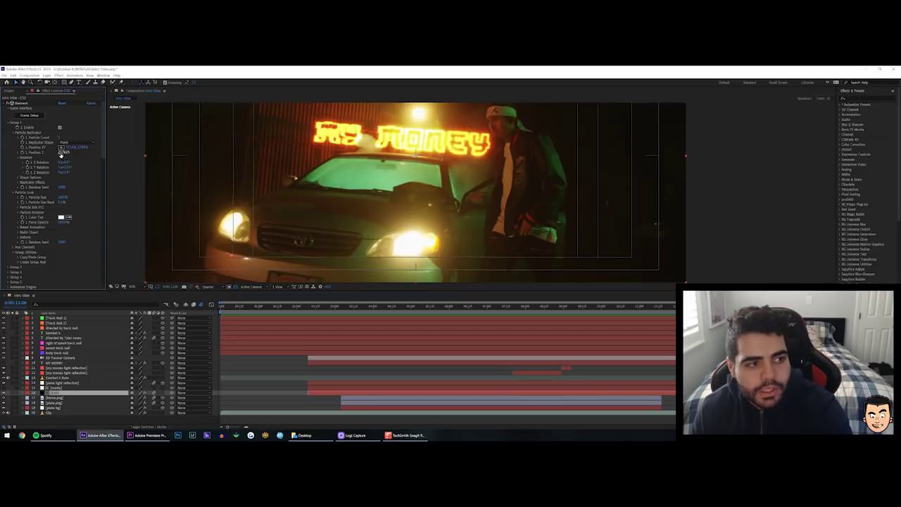
{"action": "left_click", "coordinate": [21, 104]}
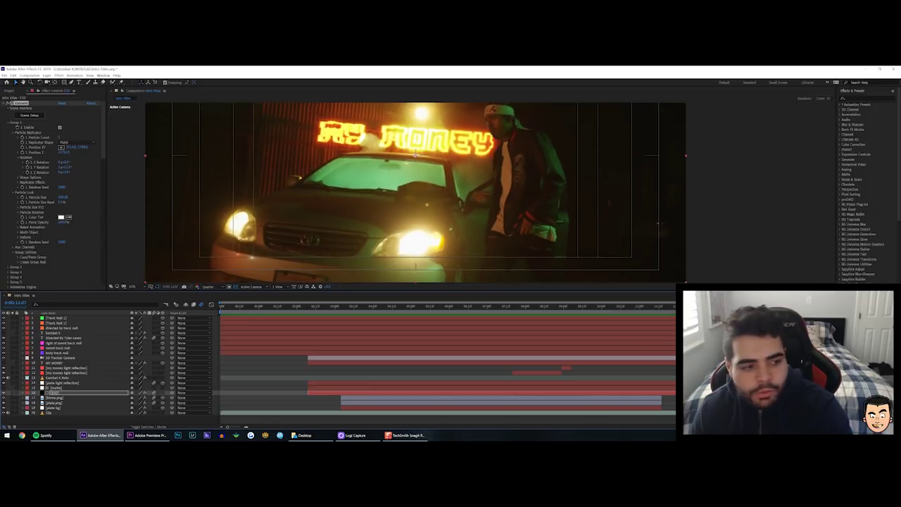
Duplicate the Clip layer and open the copy in its own layer view at the man beside the car
{"action": "left_click", "coordinate": [56, 413]}
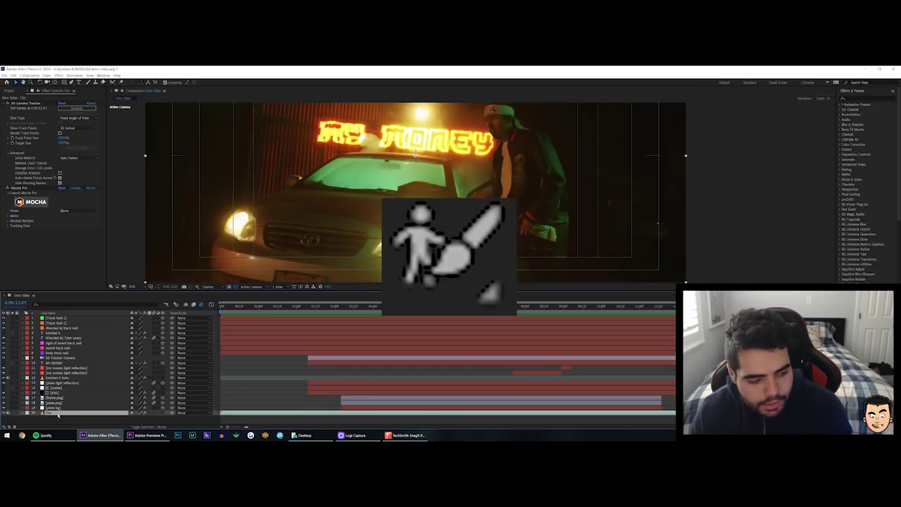
{"action": "key", "text": "ctrl+d"}
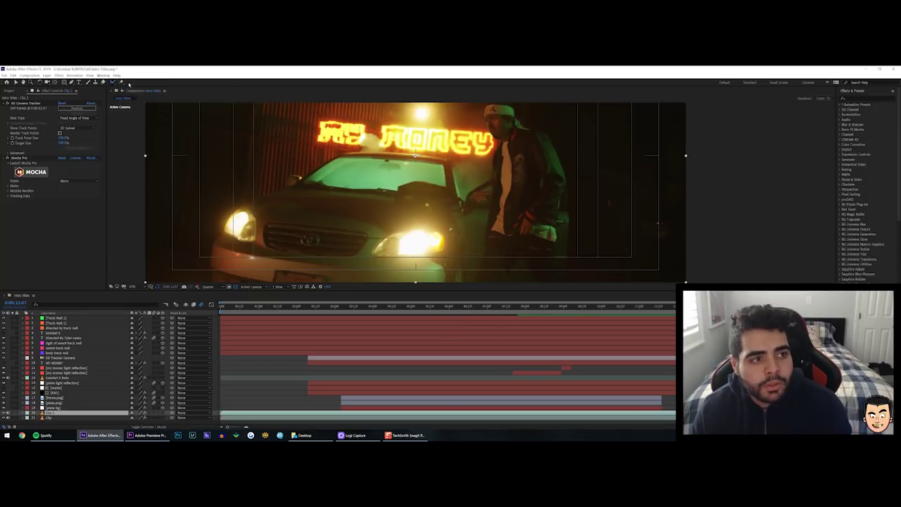
{"action": "double_click", "coordinate": [61, 415]}
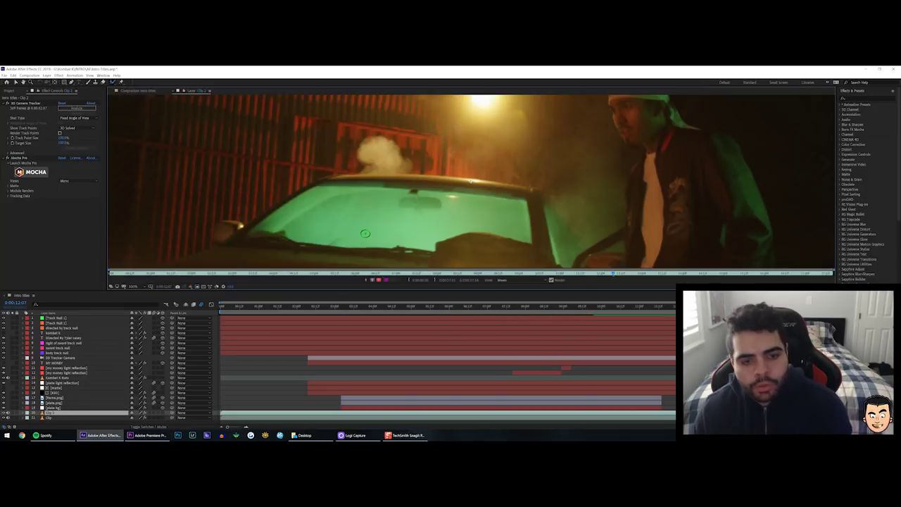
{"action": "scroll", "coordinate": [470, 184], "scroll_direction": "down", "scroll_amount": 2}
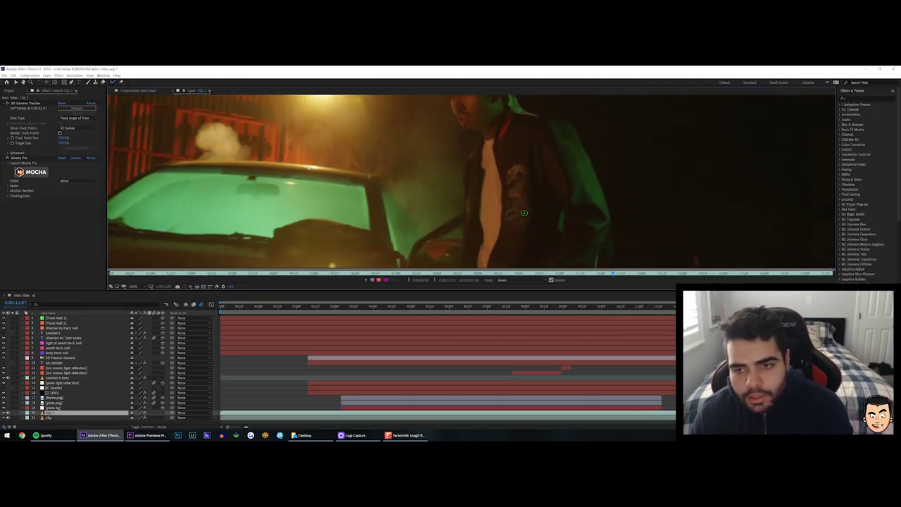
Paint Roto Brush foreground strokes over the man at 0:00:12:07 and extend the selection around his headband
{"action": "key", "text": "alt+w"}
{"action": "mouse_move", "coordinate": [427, 110]}
{"action": "left_mouse_down"}
{"action": "mouse_move", "coordinate": [435, 247]}
{"action": "mouse_move", "coordinate": [460, 209]}
{"action": "mouse_move", "coordinate": [458, 163]}
{"action": "mouse_move", "coordinate": [436, 114]}
{"action": "mouse_move", "coordinate": [444, 107]}
{"action": "mouse_move", "coordinate": [482, 172]}
{"action": "mouse_move", "coordinate": [484, 219]}
{"action": "left_mouse_up"}
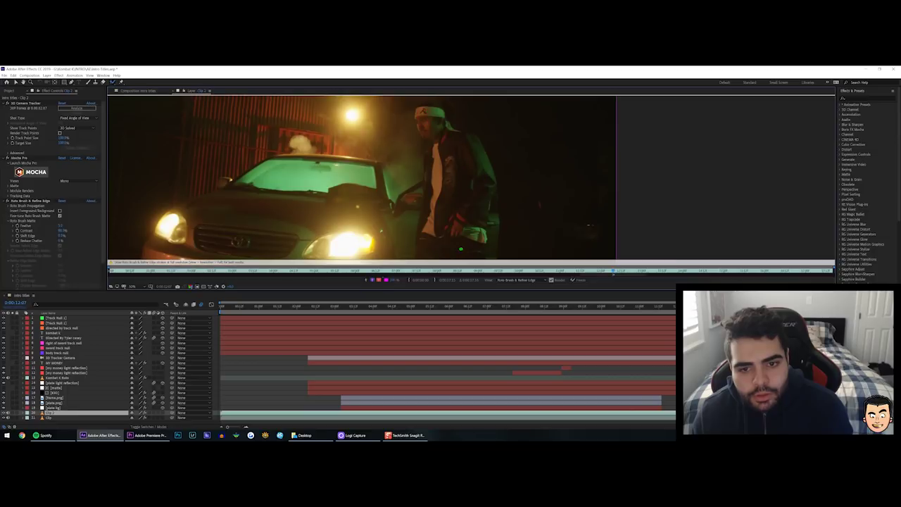
{"action": "left_click_drag", "start_coordinate": [445, 243], "coordinate": [440, 264]}
{"action": "key", "text": "Page_Down"}
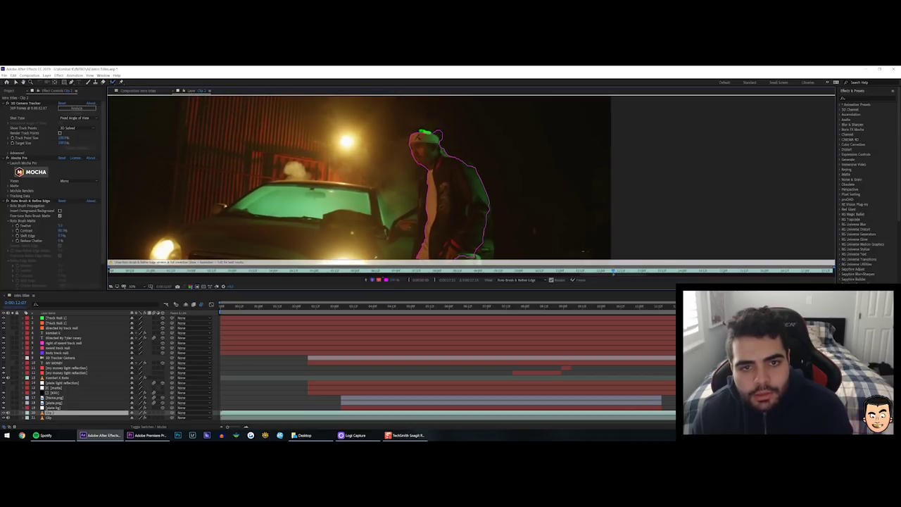
{"action": "left_click_drag", "start_coordinate": [440, 132], "coordinate": [443, 134]}
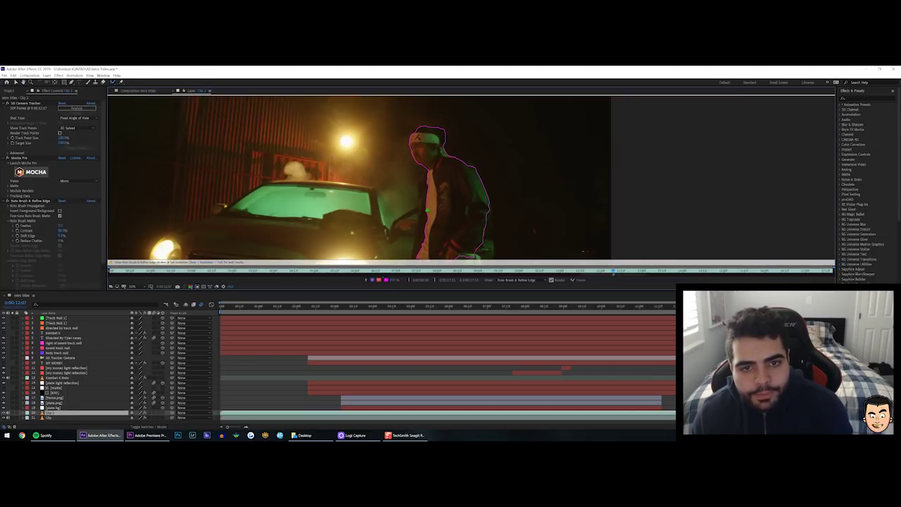
{"action": "scroll", "coordinate": [415, 155], "scroll_direction": "up", "scroll_amount": 1}
{"action": "left_click_drag", "start_coordinate": [481, 213], "coordinate": [567, 249]}
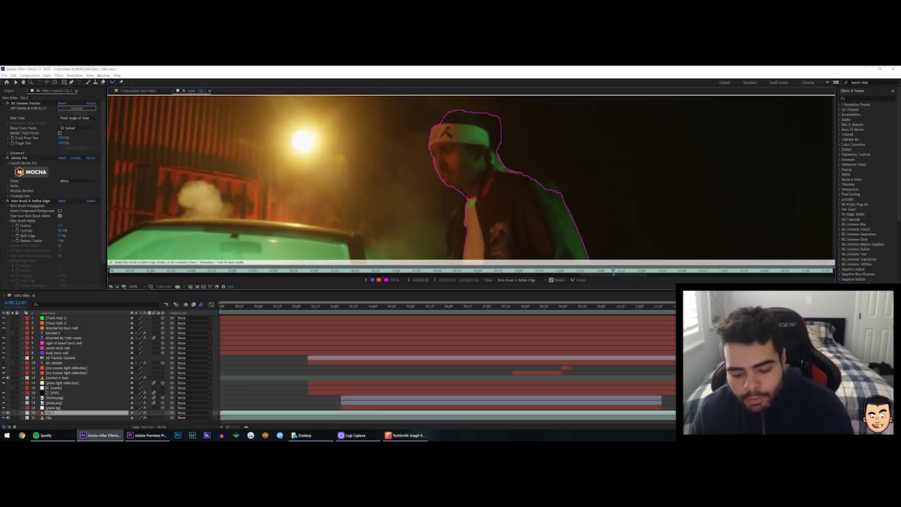
Advance frame by frame from 0:00:12:08 to 0:00:12:12, correcting the Roto Brush outline around the man's head and face
{"action": "key", "text": "Page_Down"}
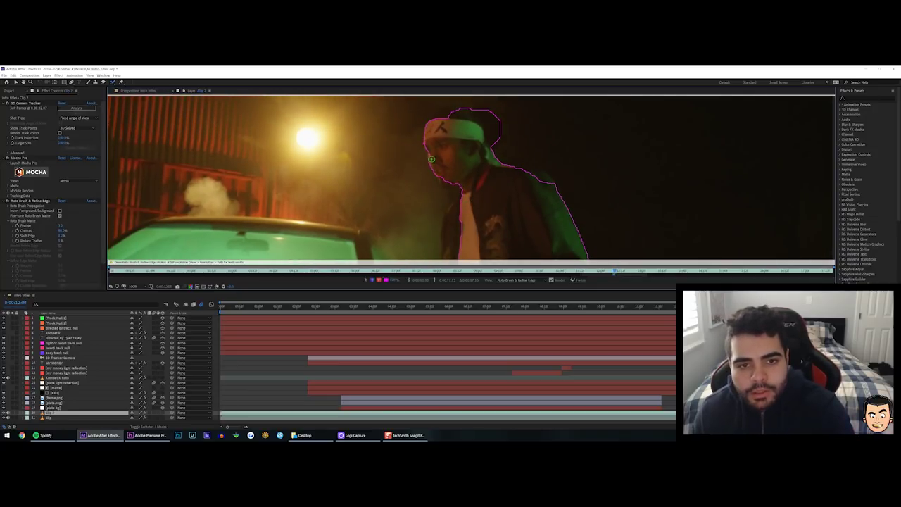
{"action": "mouse_move", "coordinate": [430, 150]}
{"action": "left_mouse_down"}
{"action": "mouse_move", "coordinate": [439, 174]}
{"action": "mouse_move", "coordinate": [425, 140]}
{"action": "left_mouse_up"}
{"action": "left_click_drag", "start_coordinate": [441, 185], "coordinate": [453, 190]}
{"action": "key", "text": "Page_Down"}
{"action": "left_click_drag", "start_coordinate": [441, 139], "coordinate": [452, 139]}
{"action": "key", "text": "Page_Down"}
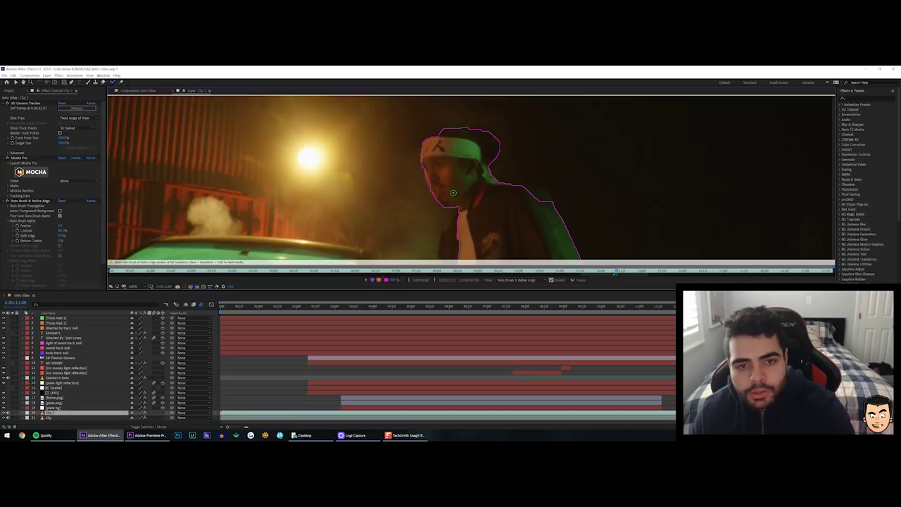
{"action": "key", "text": "Page_Down"}
{"action": "key", "text": "Page_Down"}
{"action": "key", "text": "Page_Down"}
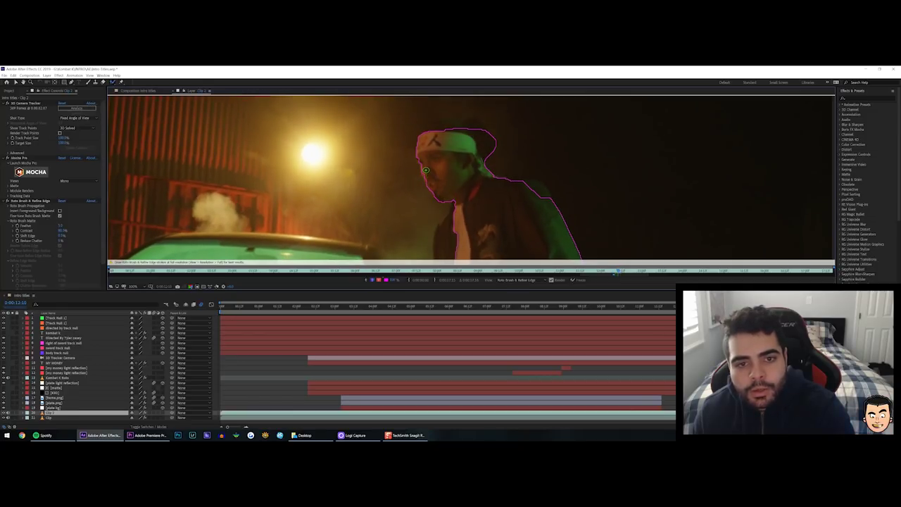
{"action": "left_click_drag", "start_coordinate": [424, 168], "coordinate": [426, 176]}
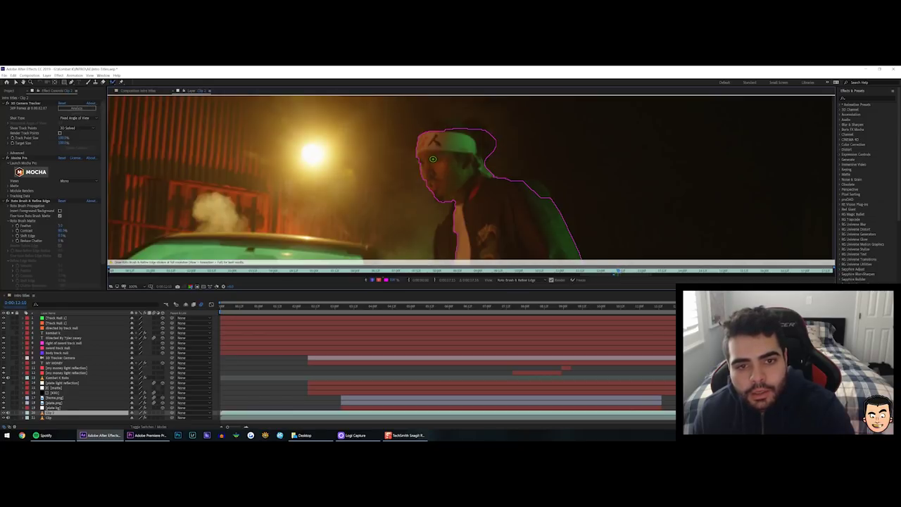
{"action": "key", "text": "Page_Down"}
{"action": "mouse_move", "coordinate": [430, 143]}
{"action": "left_mouse_down"}
{"action": "mouse_move", "coordinate": [471, 136]}
{"action": "mouse_move", "coordinate": [481, 156]}
{"action": "left_mouse_up"}
{"action": "key", "text": "Page_Down"}
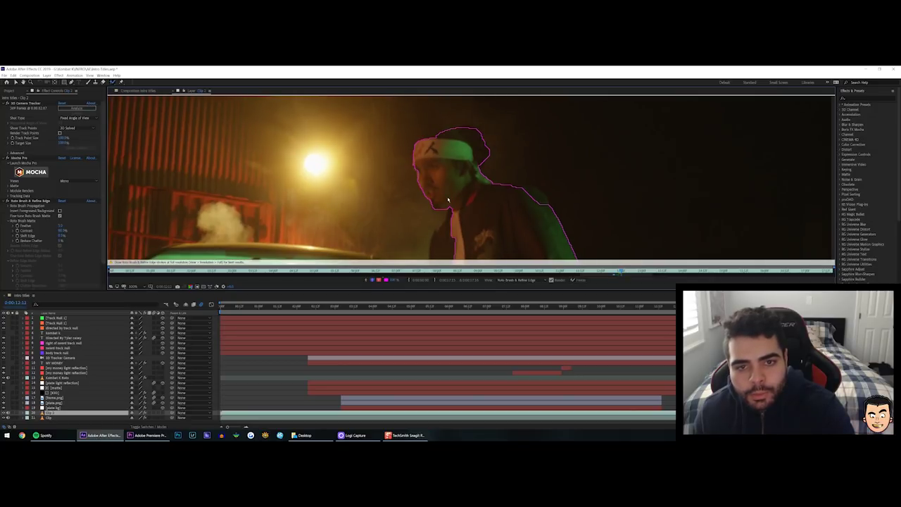
{"action": "key", "text": "Page_Down"}
{"action": "mouse_move", "coordinate": [432, 130]}
{"action": "left_mouse_down"}
{"action": "mouse_move", "coordinate": [467, 126]}
{"action": "mouse_move", "coordinate": [472, 137]}
{"action": "left_mouse_up"}
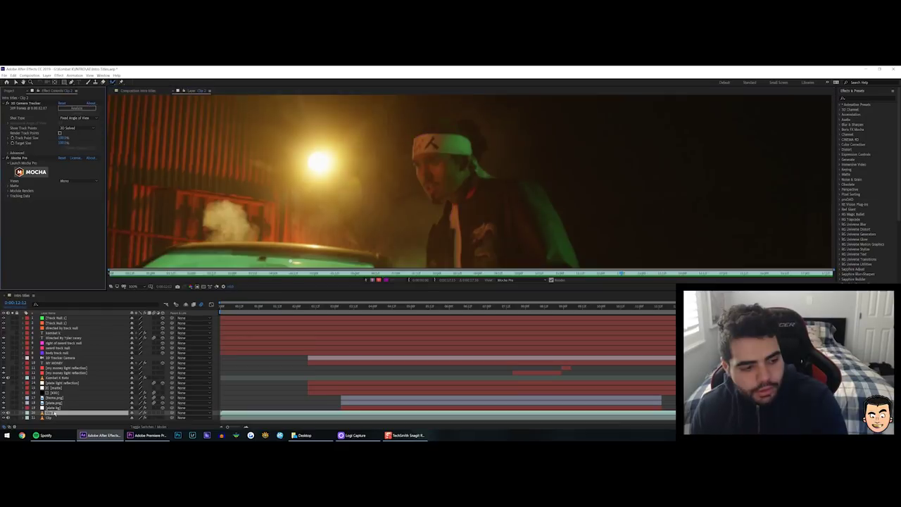
Undo the Roto Brush test and the clip duplication, and return to the intro titles composition
{"action": "key", "text": "ctrl+z"}
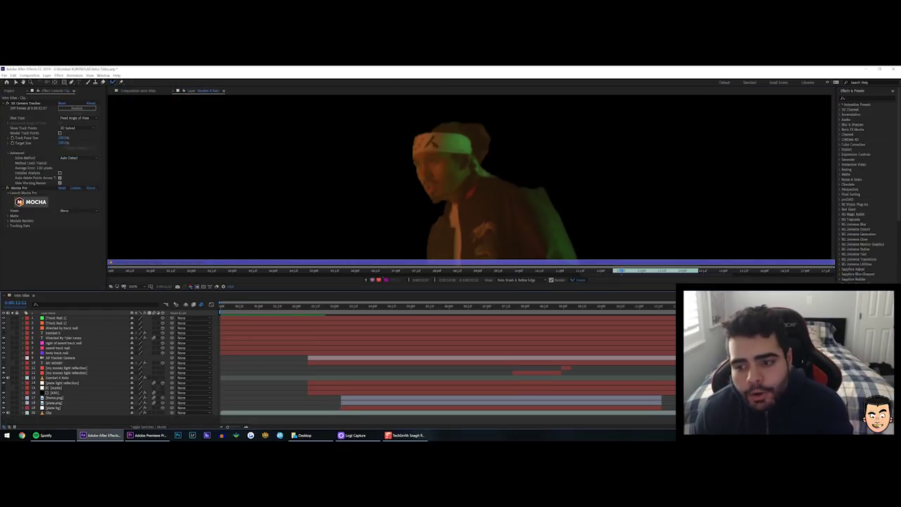
{"action": "left_click", "coordinate": [145, 91]}
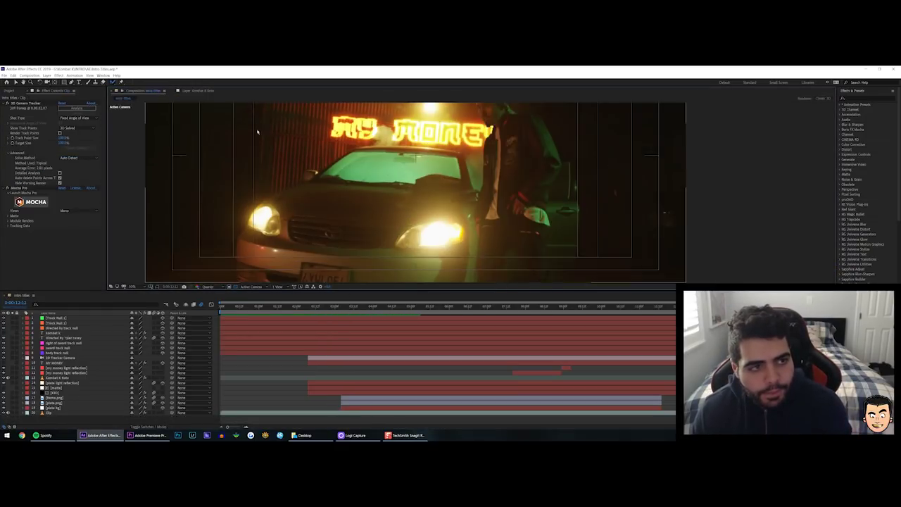
Play the composition from 0:00:12:08 with the Kombat X Roto layer selected to examine the man passing in front of the sign
{"action": "left_click", "coordinate": [710, 306]}
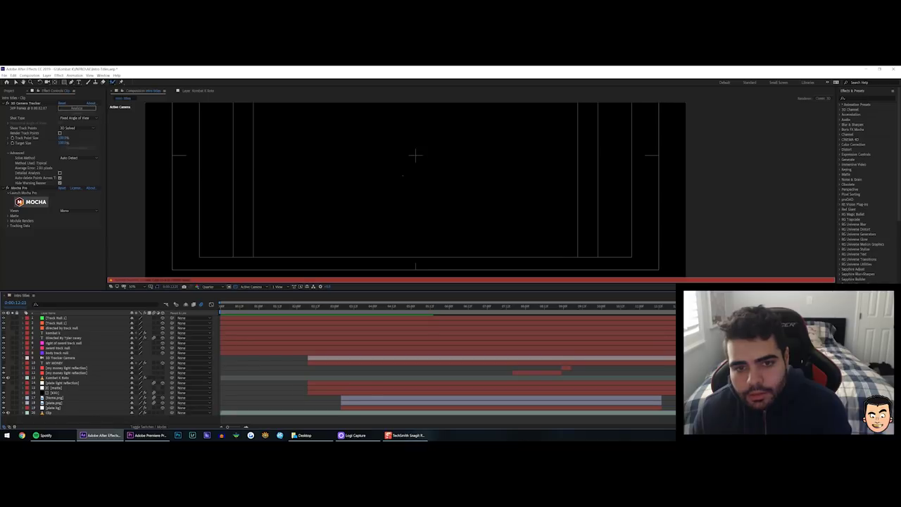
{"action": "key", "text": "Caps_Lock"}
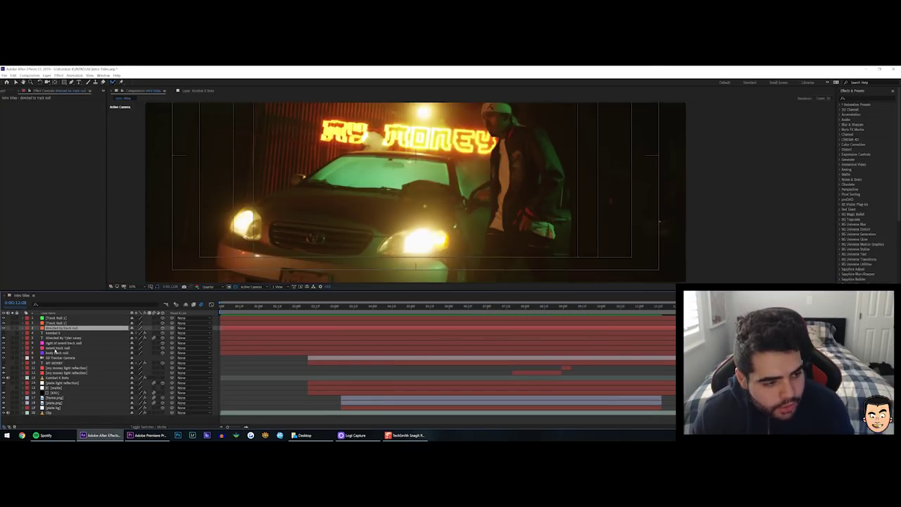
{"action": "left_click", "coordinate": [58, 348]}
{"action": "left_click", "coordinate": [48, 377]}
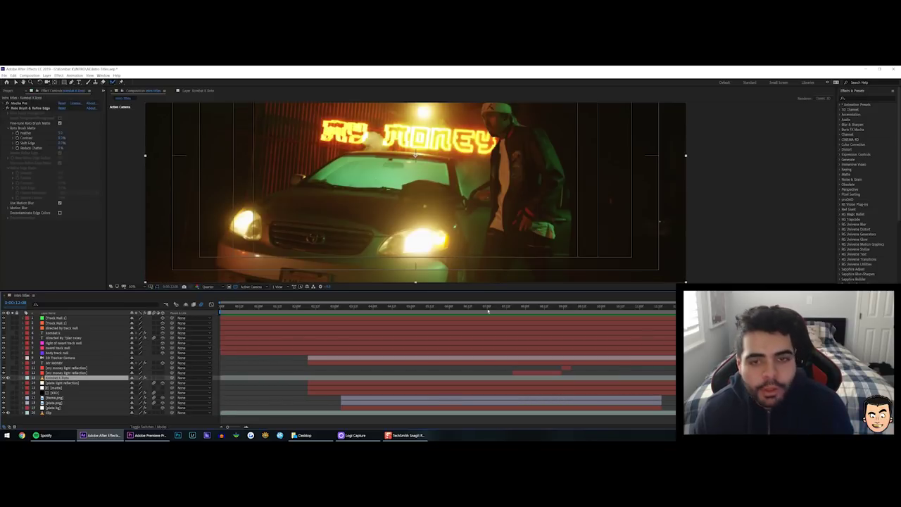
{"action": "key", "text": "space"}
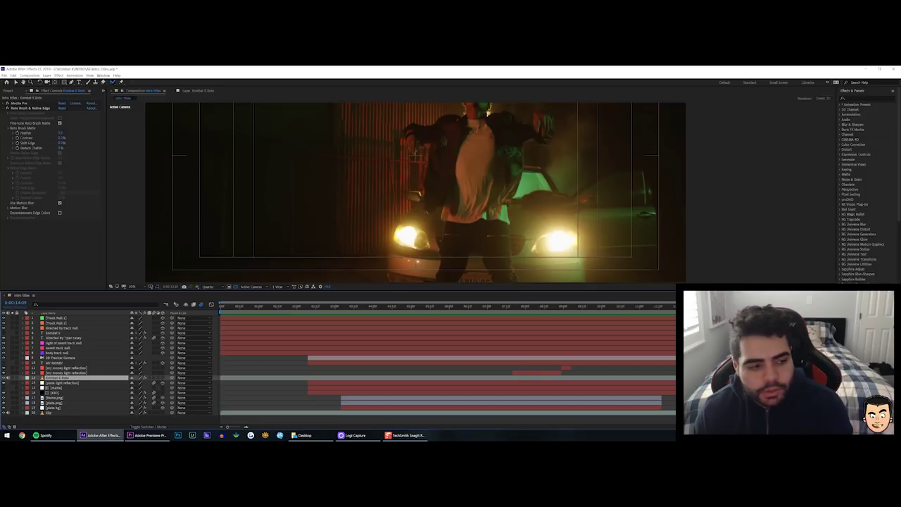
Switch from the Intro Titles project to the gunshot project containing the scene 01 composition
{"action": "left_click", "coordinate": [55, 392]}
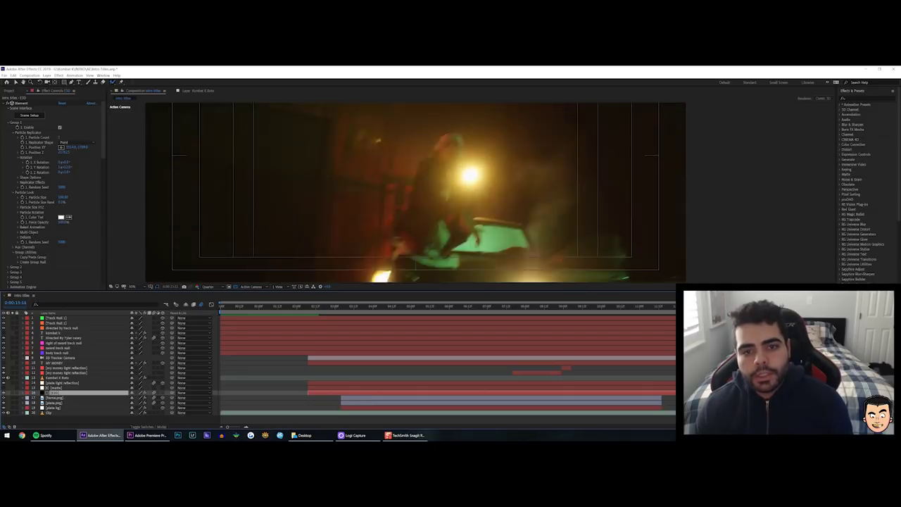
{"action": "left_click", "coordinate": [9, 90]}
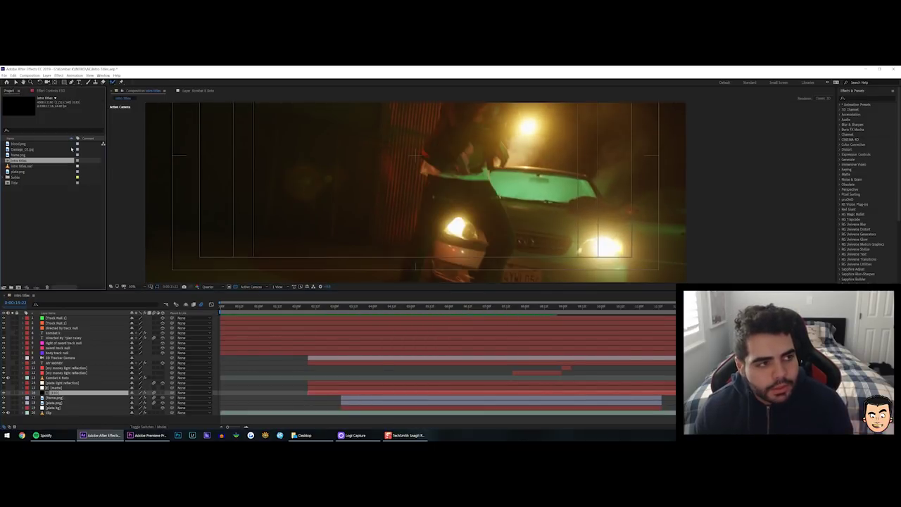
{"action": "left_click", "coordinate": [4, 76]}
{"action": "mouse_move", "coordinate": [25, 98]}
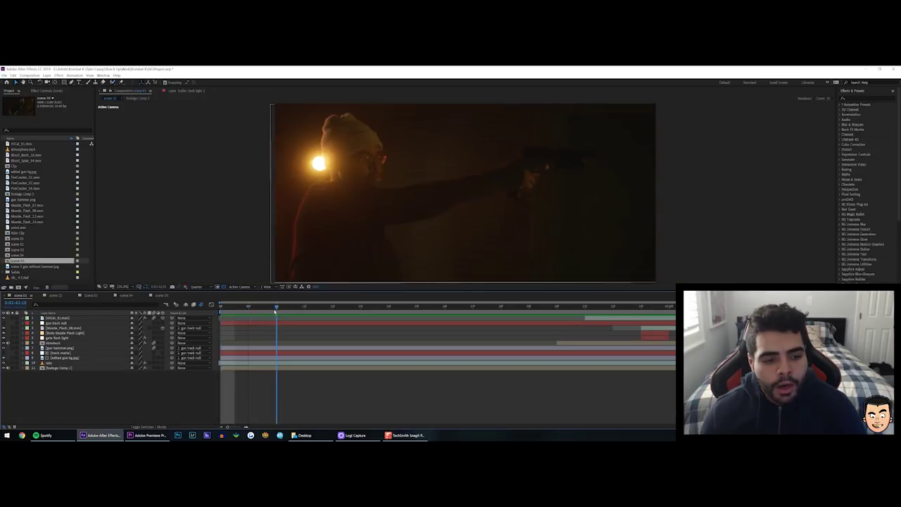
Scrub and play the scene 01 composition from 0:02:42:08 to examine the shot of the man aiming and firing the gun
{"action": "left_click_drag", "start_coordinate": [275, 310], "coordinate": [221, 309]}
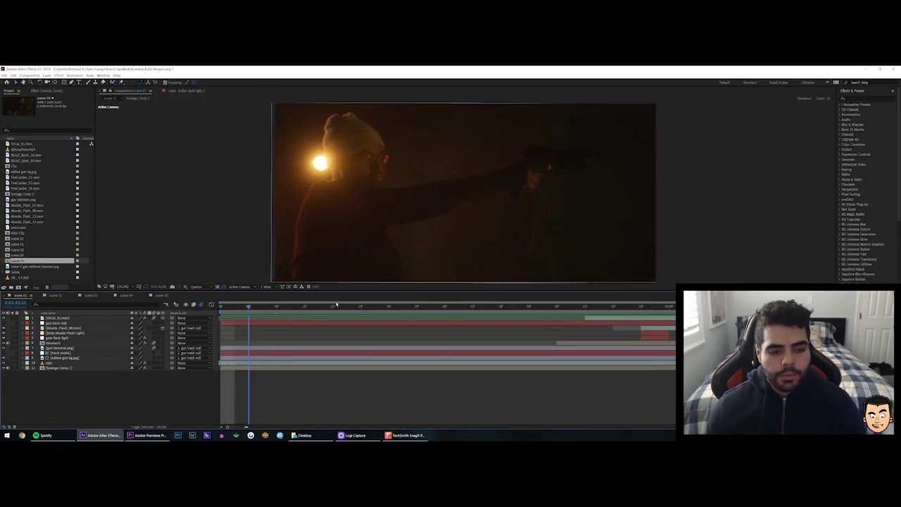
{"action": "left_click_drag", "start_coordinate": [232, 312], "coordinate": [670, 315]}
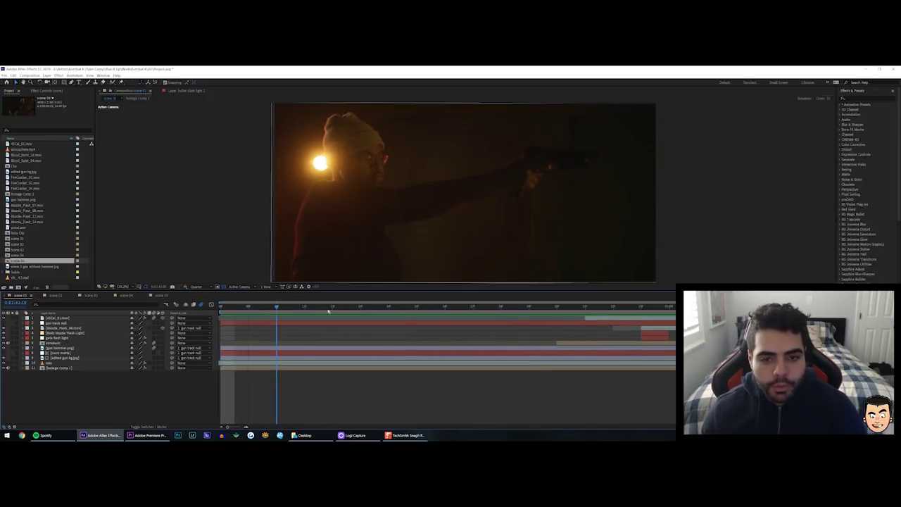
{"action": "key", "text": "space"}
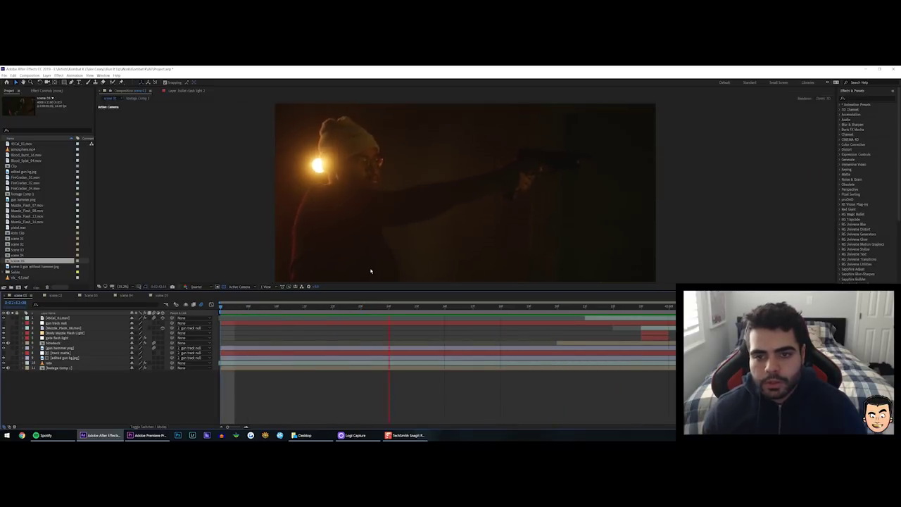
{"action": "key", "text": "space"}
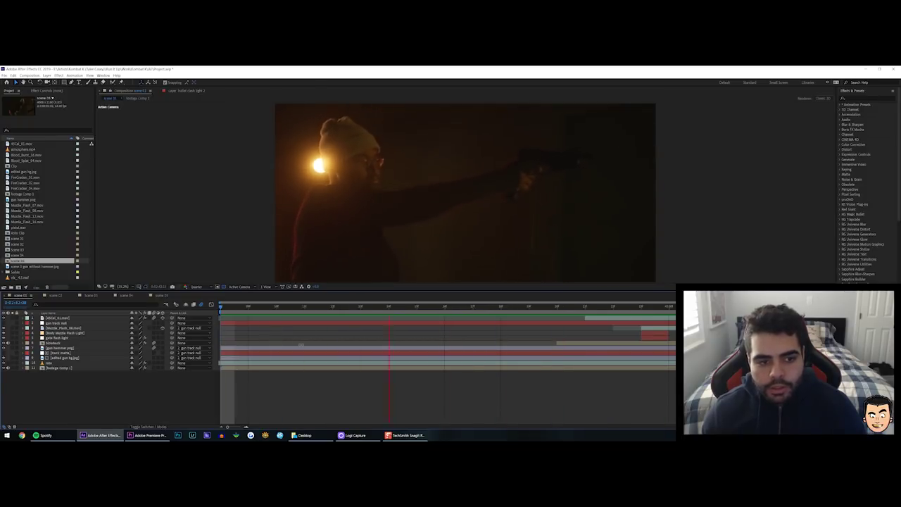
{"action": "key", "text": "space"}
{"action": "left_click_drag", "start_coordinate": [473, 306], "coordinate": [240, 307]}
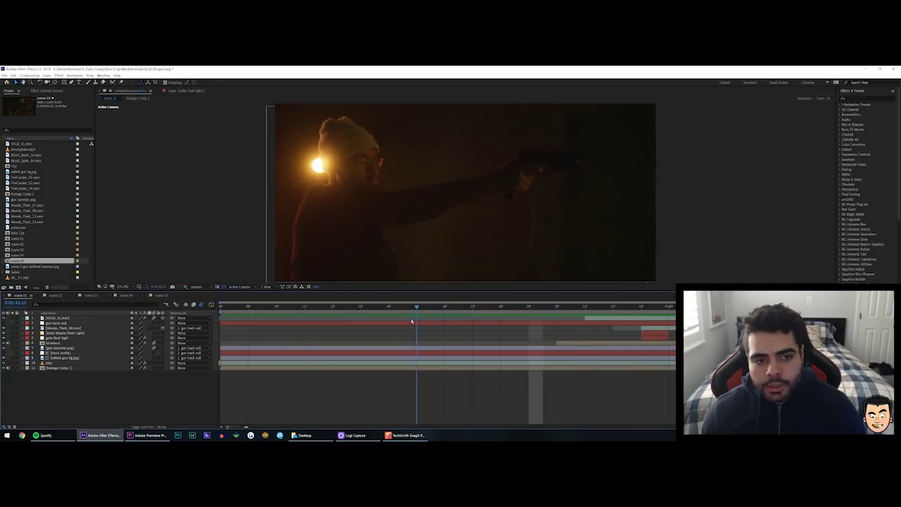
{"action": "left_click_drag", "start_coordinate": [609, 316], "coordinate": [288, 335]}
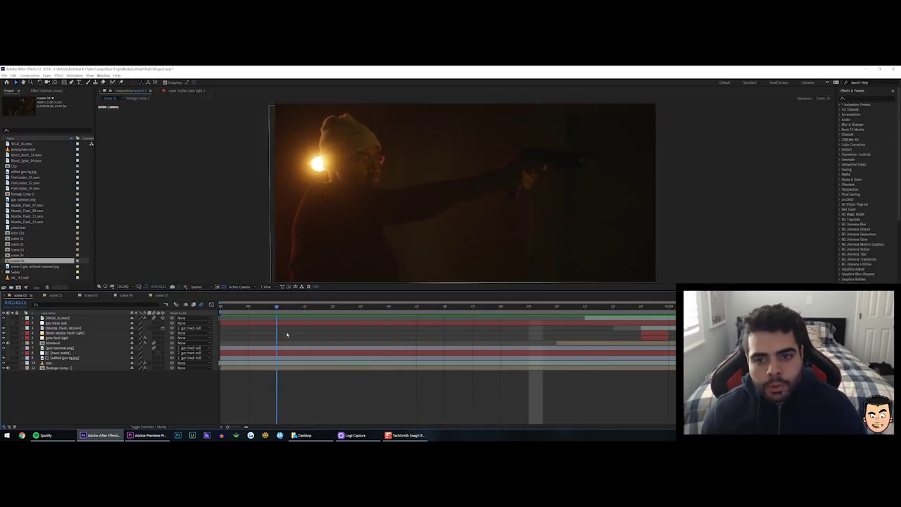
{"action": "key", "text": "space"}
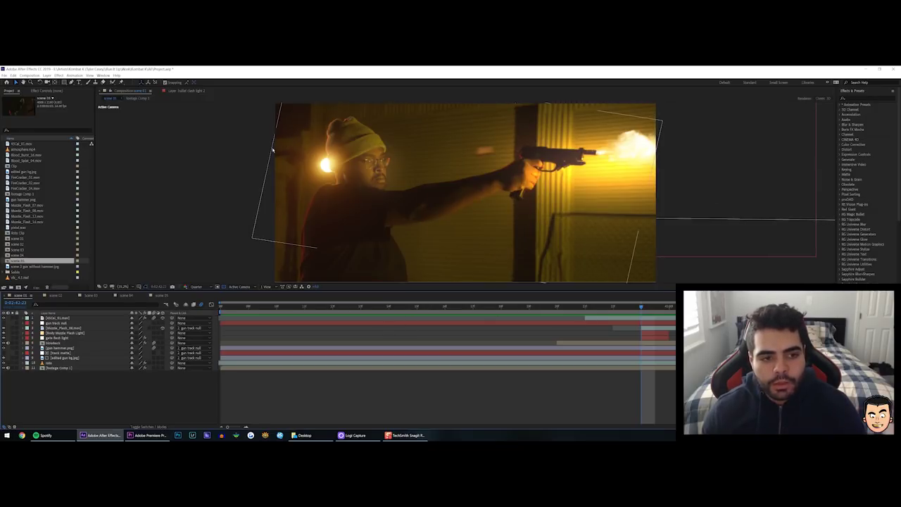
{"action": "key", "text": "space"}
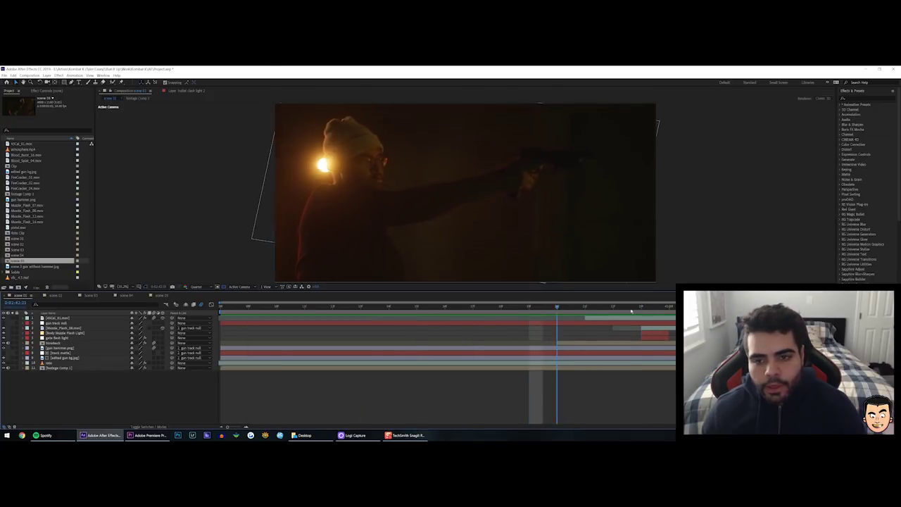
Go to 0:02:42:23 in scene 01 and inspect the gun's muzzle flash and slide up close
{"action": "left_click", "coordinate": [641, 307]}
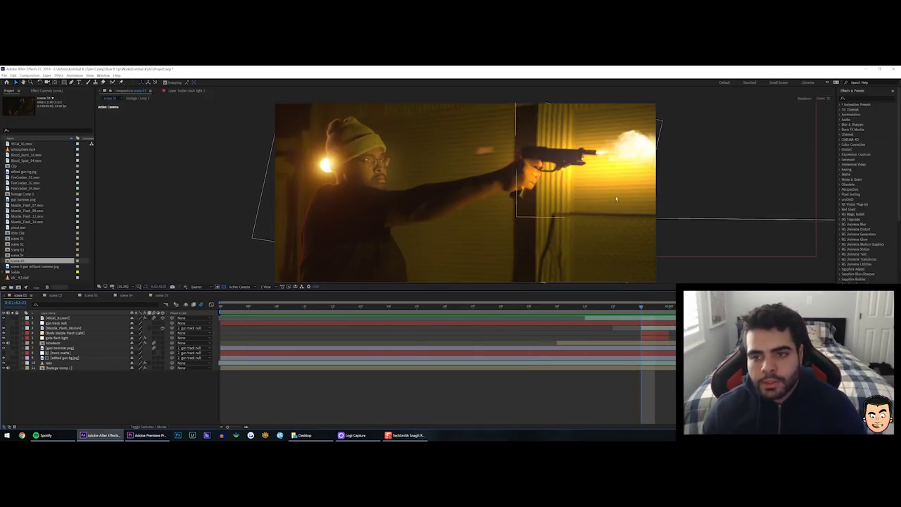
{"action": "scroll", "coordinate": [464, 225], "scroll_direction": "up", "scroll_amount": 5}
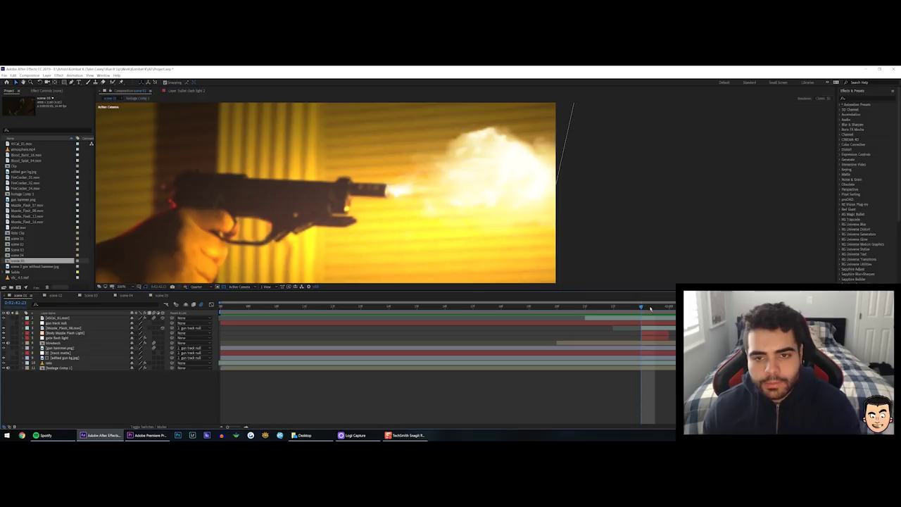
{"action": "left_click_drag", "start_coordinate": [642, 310], "coordinate": [693, 310]}
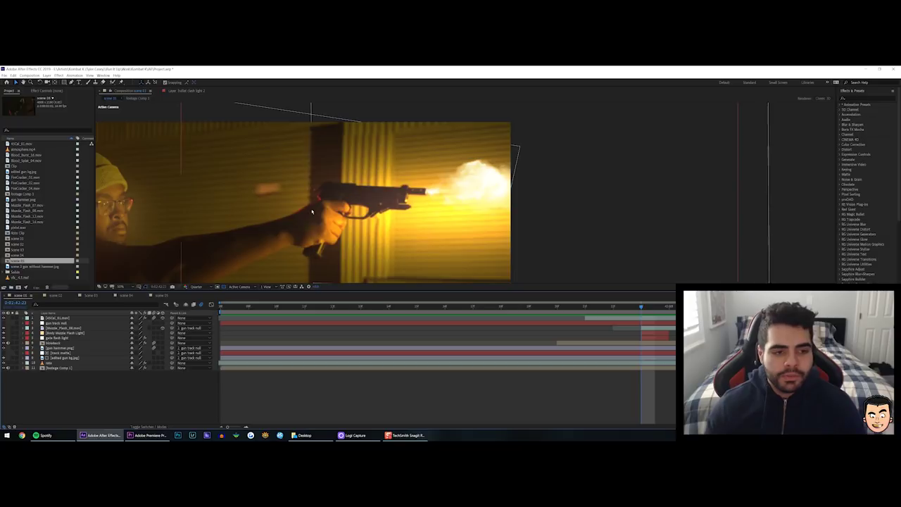
Launch Mocha Pro from the effect on the Footage Comp 1 layer at the composition's first frame
{"action": "left_click", "coordinate": [54, 368]}
{"action": "left_click", "coordinate": [49, 90]}
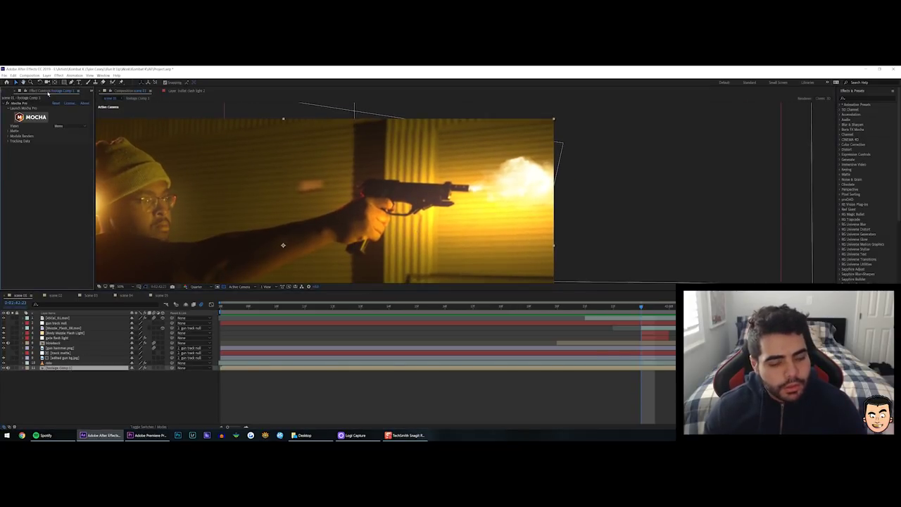
{"action": "left_click", "coordinate": [52, 369]}
{"action": "left_click", "coordinate": [53, 373]}
{"action": "left_click", "coordinate": [52, 363]}
{"action": "left_click", "coordinate": [55, 368]}
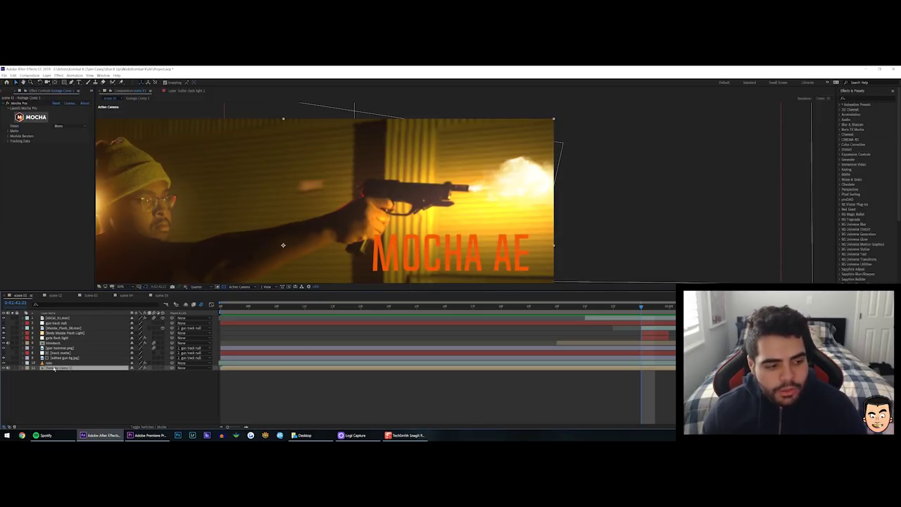
{"action": "left_click_drag", "start_coordinate": [244, 257], "coordinate": [437, 203]}
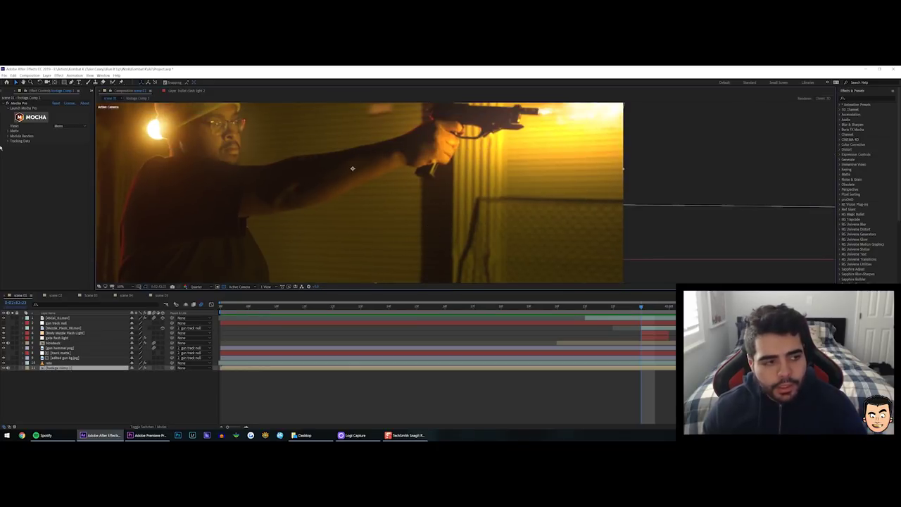
{"action": "key", "text": "Home"}
{"action": "left_click", "coordinate": [35, 118]}
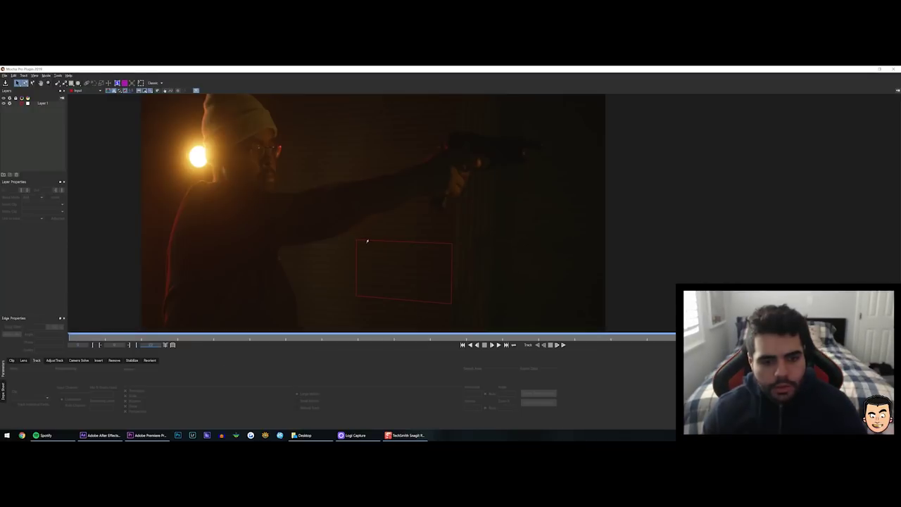
Play the Layer 1 track in Mocha and examine its rectangular shape on the wall beneath the man's arm
{"action": "left_click", "coordinate": [366, 240]}
{"action": "key", "text": "space"}
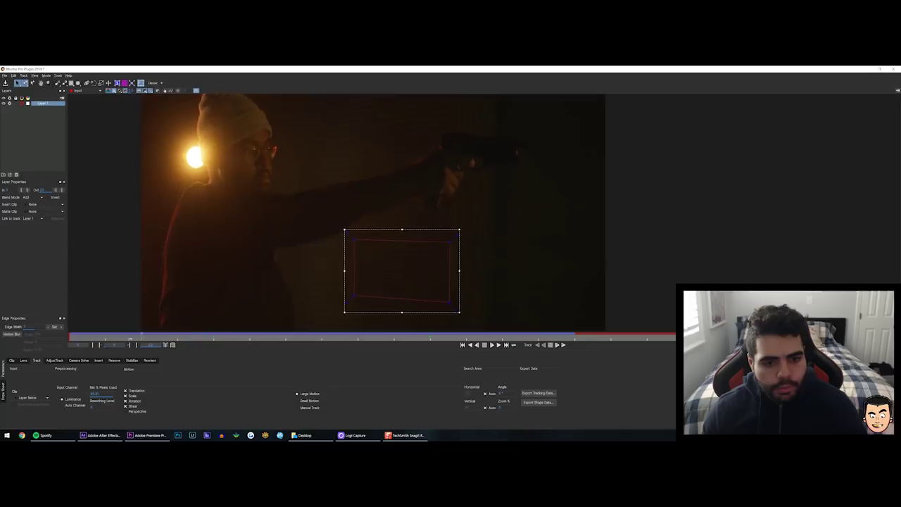
{"action": "left_click_drag", "start_coordinate": [374, 281], "coordinate": [348, 217]}
{"action": "key", "text": "x"}
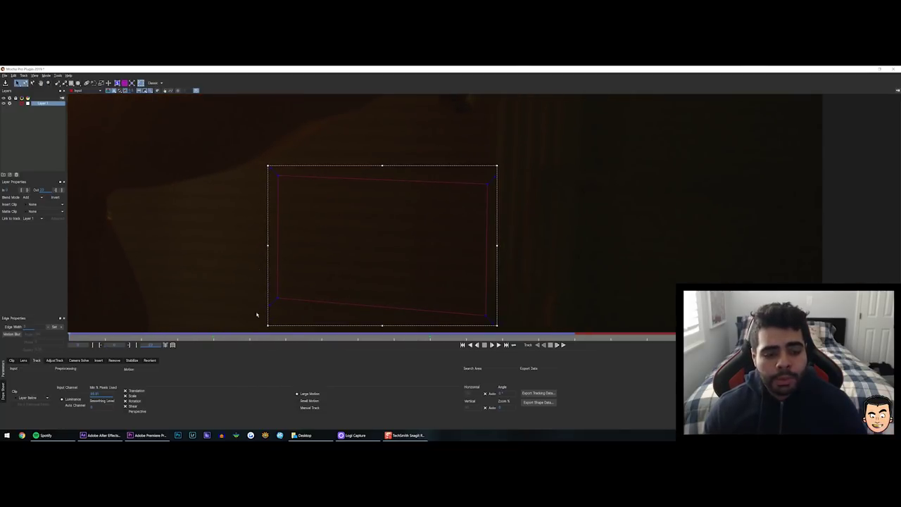
{"action": "key", "text": "z"}
{"action": "left_click_drag", "start_coordinate": [211, 264], "coordinate": [312, 249]}
{"action": "scroll", "coordinate": [302, 243], "scroll_direction": "down", "scroll_amount": 1}
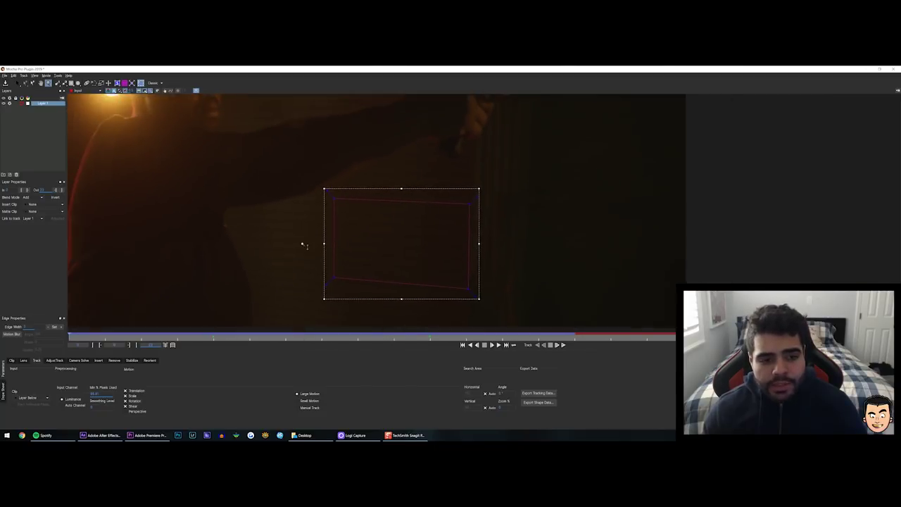
{"action": "scroll", "coordinate": [302, 216], "scroll_direction": "up", "scroll_amount": 2}
{"action": "scroll", "coordinate": [308, 223], "scroll_direction": "down", "scroll_amount": 1}
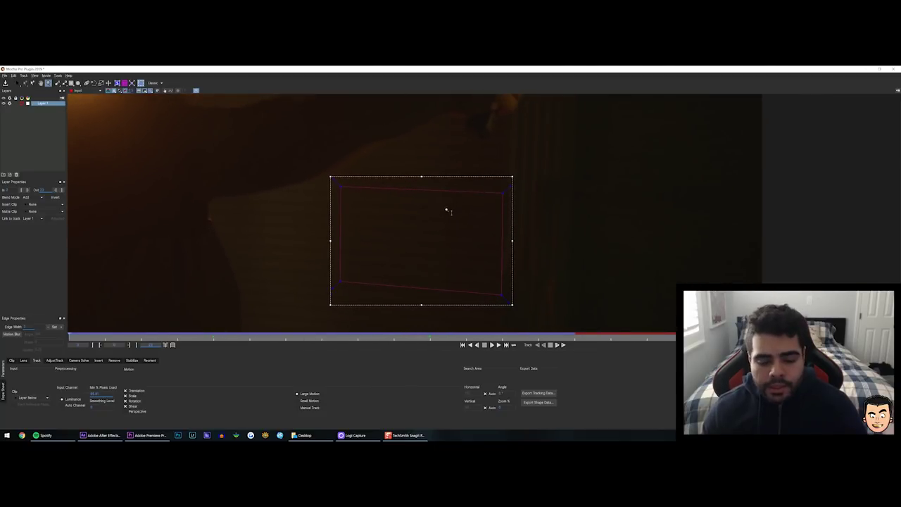
{"action": "scroll", "coordinate": [298, 211], "scroll_direction": "down", "scroll_amount": 2}
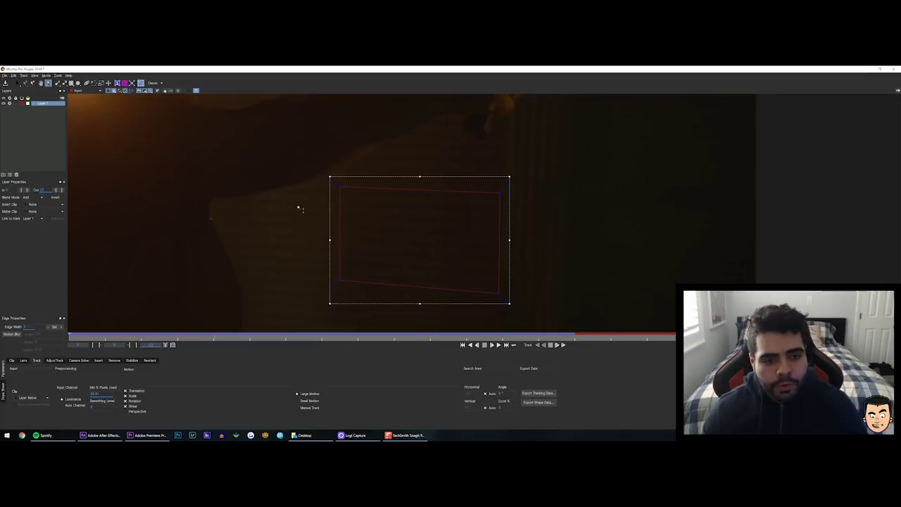
{"action": "scroll", "coordinate": [298, 225], "scroll_direction": "up", "scroll_amount": 2}
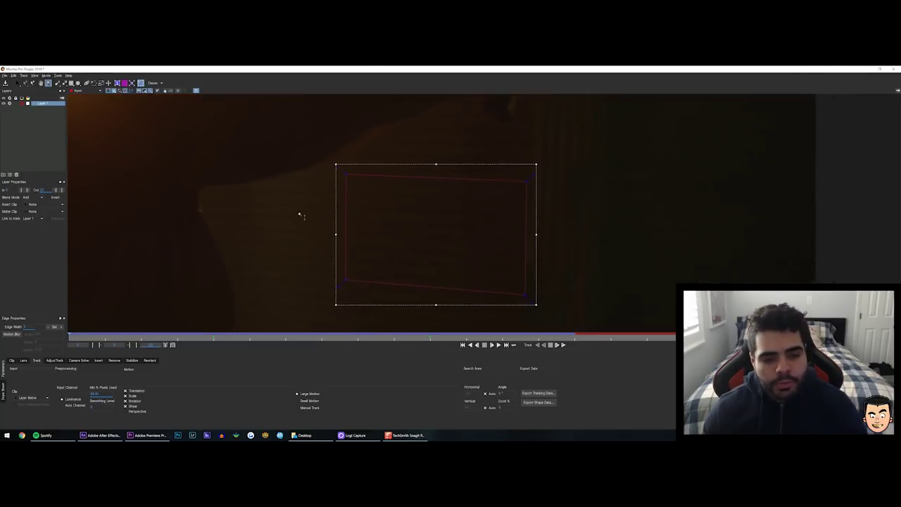
Bring up Mocha's tracking data export and exit back to the scene 01 composition
{"action": "left_click", "coordinate": [537, 394]}
{"action": "left_click", "coordinate": [463, 257]}
{"action": "key", "text": "ctrl+q"}
{"action": "left_click", "coordinate": [523, 259]}
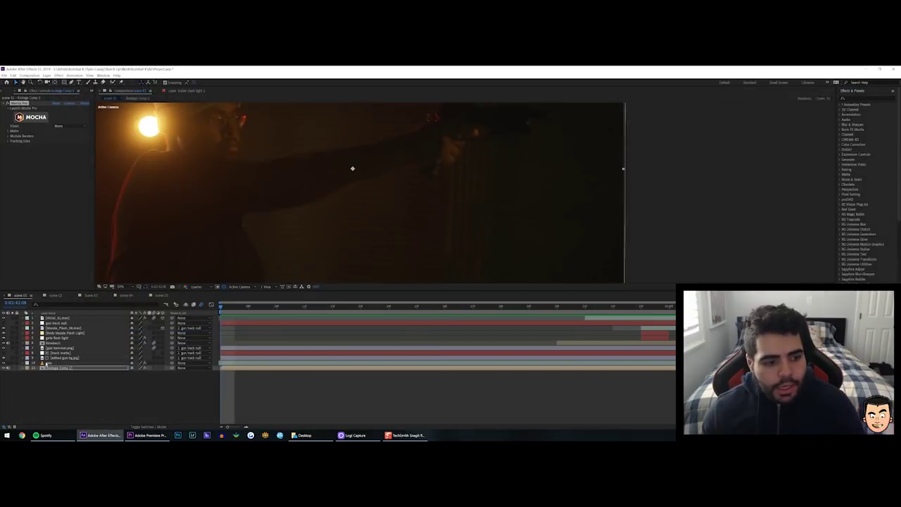
Create a new null object in scene 01 as a tracking target and delete it again
{"action": "right_click", "coordinate": [65, 328]}
{"action": "mouse_move", "coordinate": [78, 331]}
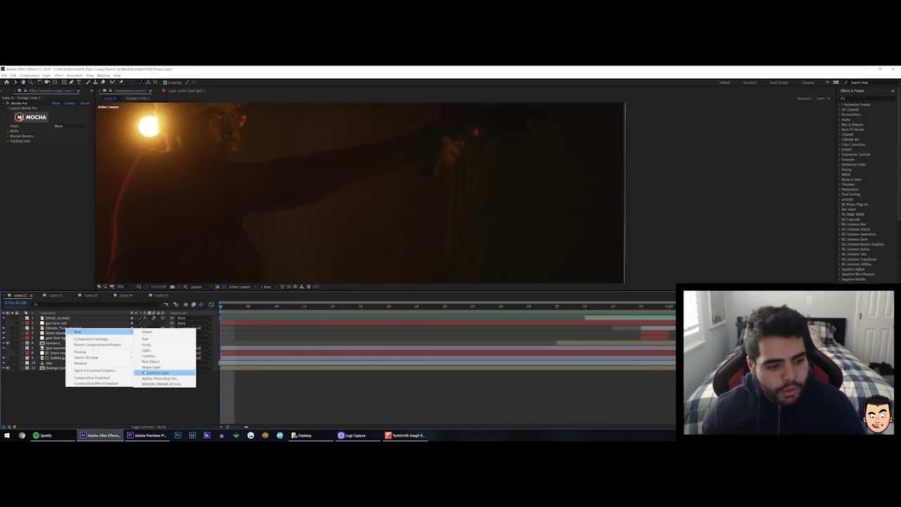
{"action": "left_click", "coordinate": [151, 361]}
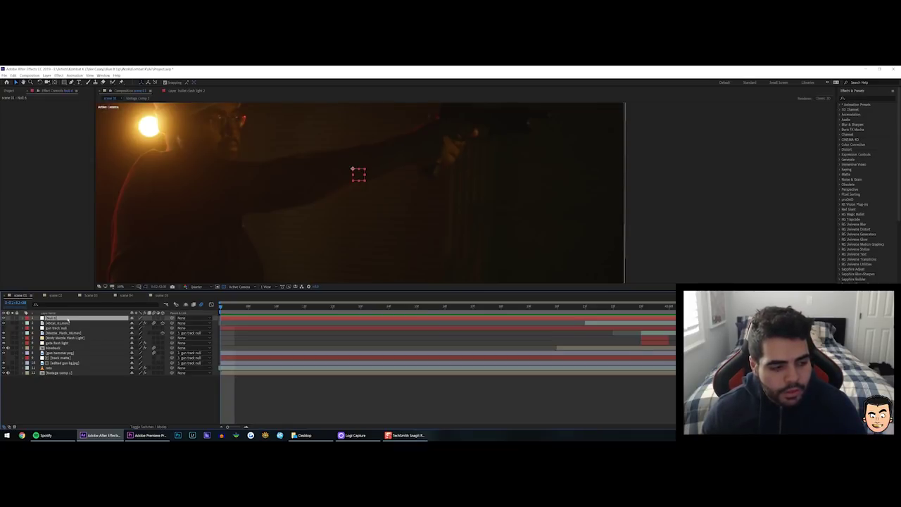
{"action": "right_click", "coordinate": [61, 318]}
{"action": "left_click", "coordinate": [65, 313]}
{"action": "left_click", "coordinate": [60, 328]}
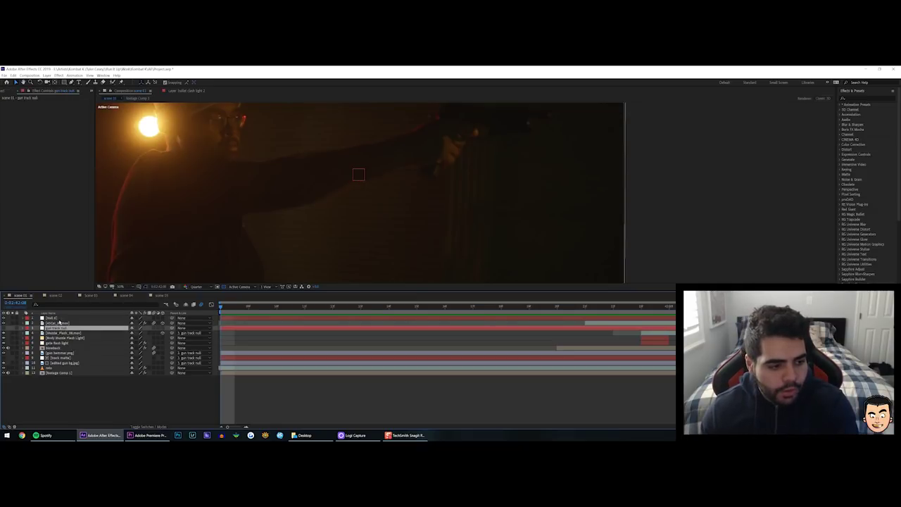
{"action": "left_click", "coordinate": [59, 319]}
{"action": "key", "text": "Delete"}
Reveal the gun track null's Position, Scale and Rotation keyframes, examine each property, and collapse the layer
{"action": "left_click", "coordinate": [60, 324]}
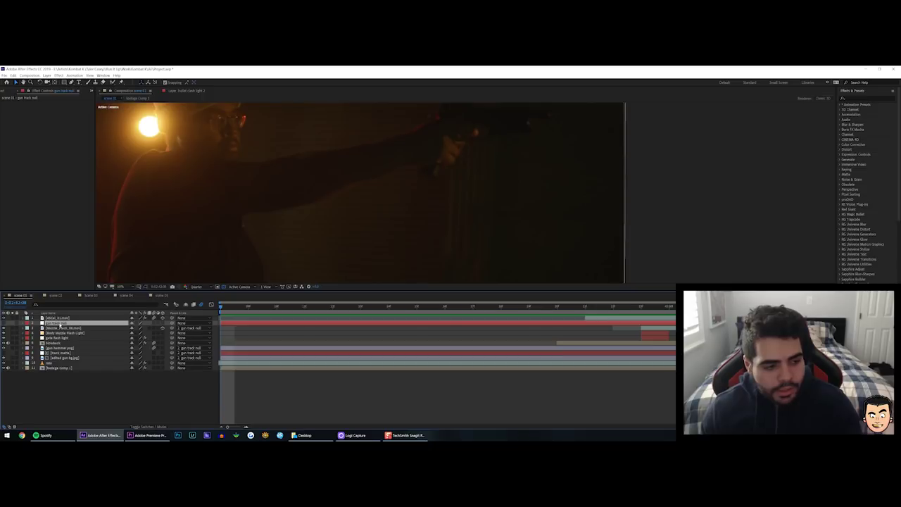
{"action": "key", "text": "u"}
{"action": "left_click", "coordinate": [52, 328]}
{"action": "left_click", "coordinate": [52, 338]}
{"action": "left_click", "coordinate": [52, 333]}
{"action": "left_click", "coordinate": [51, 329]}
{"action": "mouse_move", "coordinate": [222, 308]}
{"action": "left_mouse_down"}
{"action": "mouse_move", "coordinate": [241, 310]}
{"action": "mouse_move", "coordinate": [221, 309]}
{"action": "left_mouse_up"}
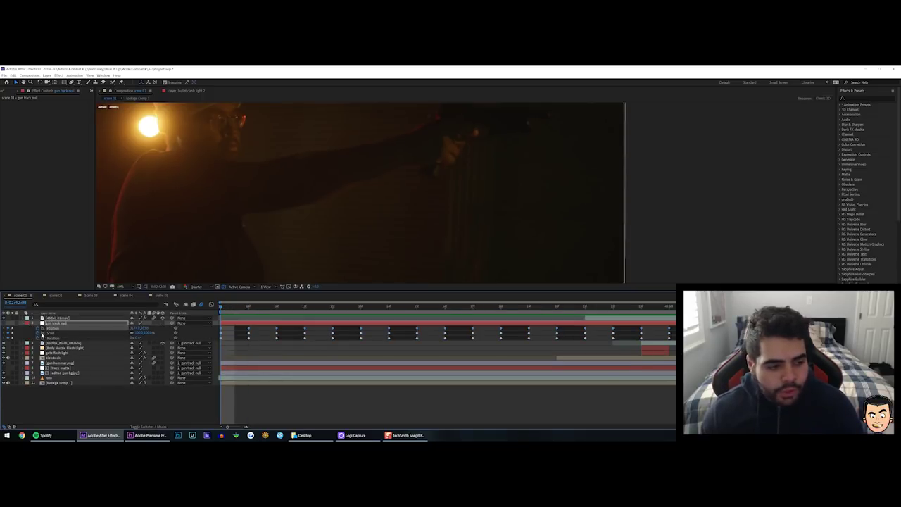
{"action": "left_click", "coordinate": [54, 333]}
{"action": "left_click", "coordinate": [53, 329]}
{"action": "left_click", "coordinate": [53, 333]}
{"action": "left_click", "coordinate": [54, 339]}
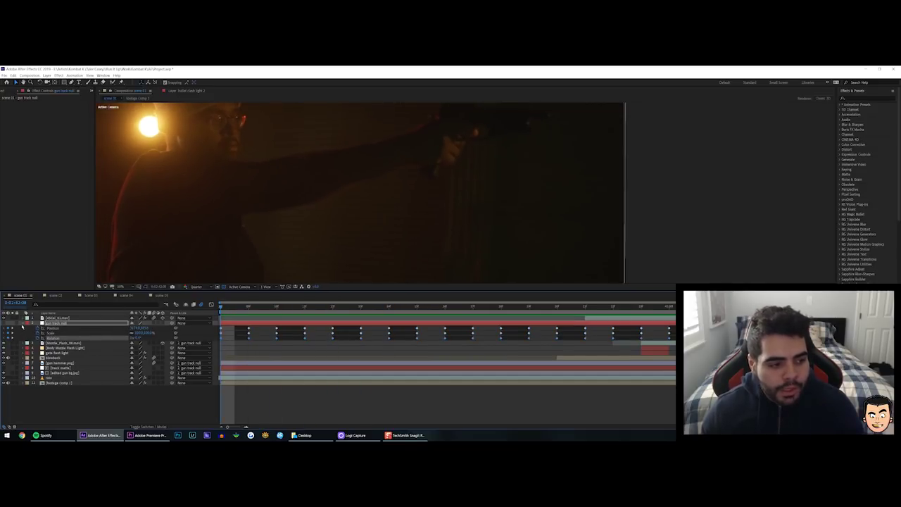
{"action": "left_click", "coordinate": [23, 323]}
Create a UHD 4K composition at 23.976 fps named track null
{"action": "key", "text": "ctrl+n"}
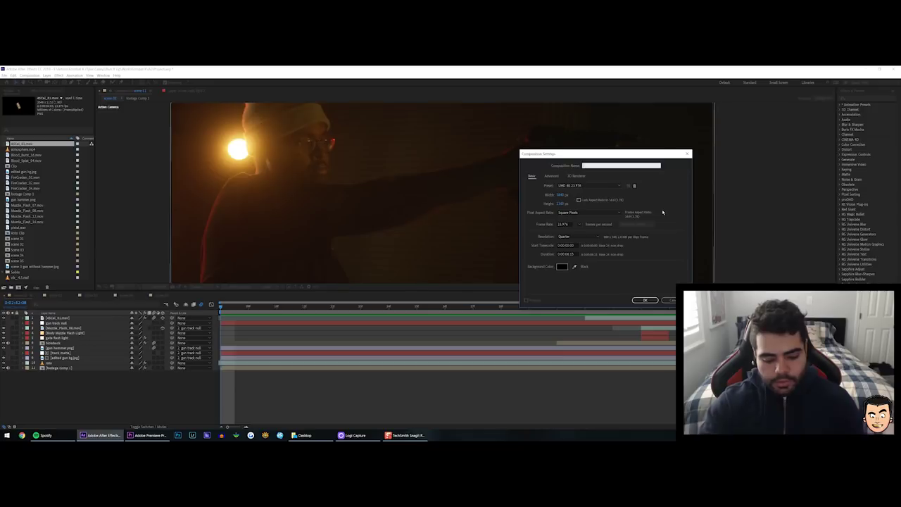
{"action": "type", "text": "track null"}
{"action": "key", "text": "Return"}
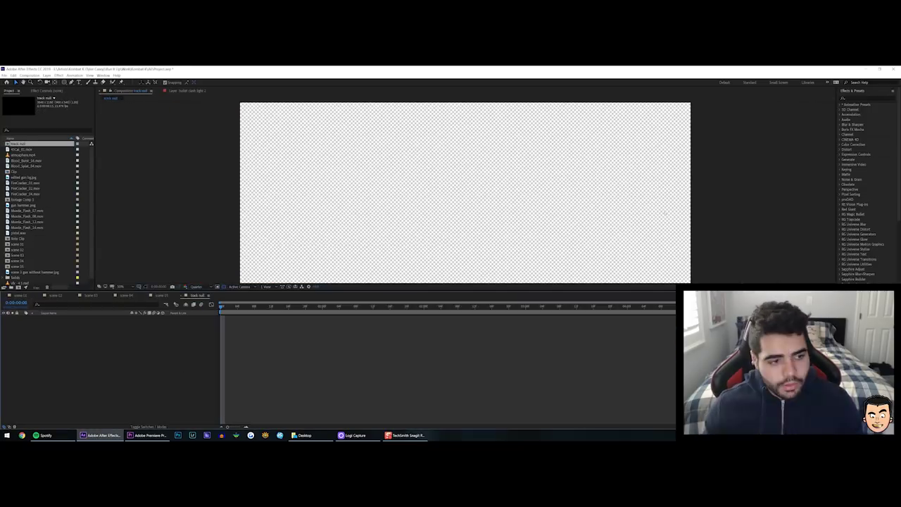
Add a composition-sized red solid layer to the track null composition
{"action": "left_click", "coordinate": [47, 76]}
{"action": "mouse_move", "coordinate": [56, 81]}
{"action": "left_click", "coordinate": [148, 88]}
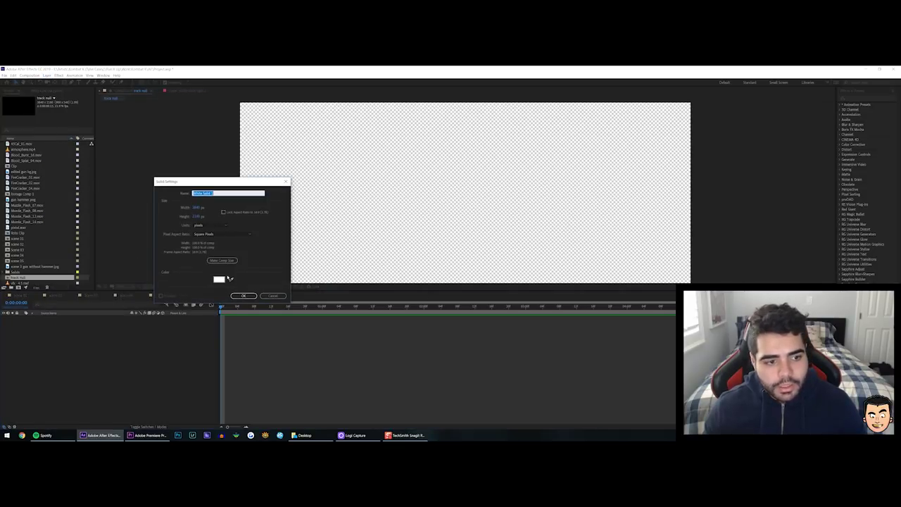
{"action": "left_click", "coordinate": [221, 280]}
{"action": "left_click", "coordinate": [579, 283]}
{"action": "left_click", "coordinate": [634, 284]}
{"action": "left_click", "coordinate": [244, 295]}
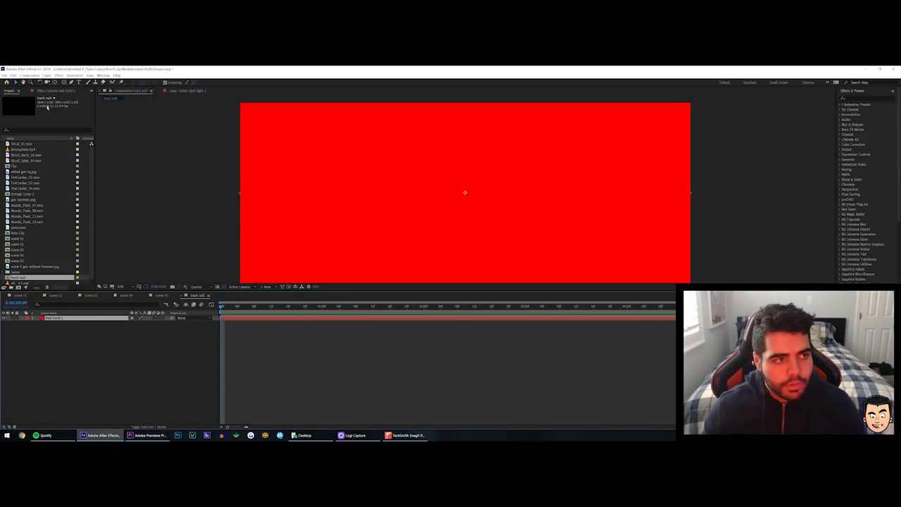
Draw a closed, partly curved five-point mask on the red solid with the Pen tool near the composition's centre
{"action": "left_click", "coordinate": [72, 83]}
{"action": "left_click", "coordinate": [430, 148]}
{"action": "left_click", "coordinate": [380, 211]}
{"action": "left_click", "coordinate": [452, 252]}
{"action": "left_click", "coordinate": [553, 223]}
{"action": "left_click", "coordinate": [531, 152]}
{"action": "left_click", "coordinate": [430, 148]}
{"action": "left_click", "coordinate": [408, 273]}
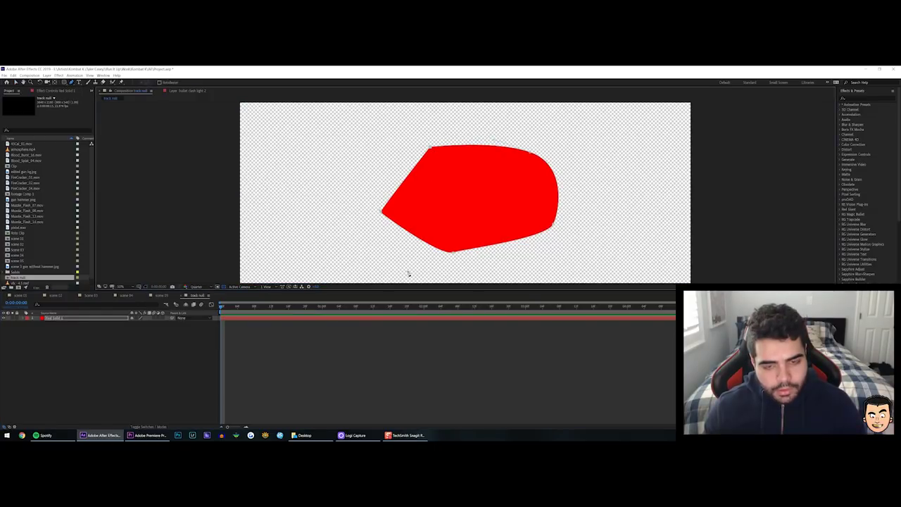
Add a null object to the track null composition and enable Position, Scale and Rotation keyframes at its first frame
{"action": "right_click", "coordinate": [61, 359]}
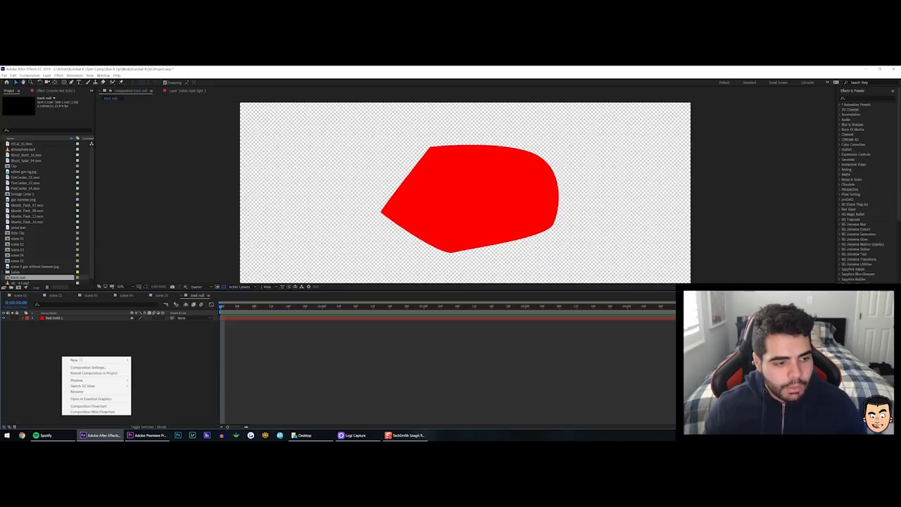
{"action": "mouse_move", "coordinate": [85, 359]}
{"action": "left_click", "coordinate": [146, 389]}
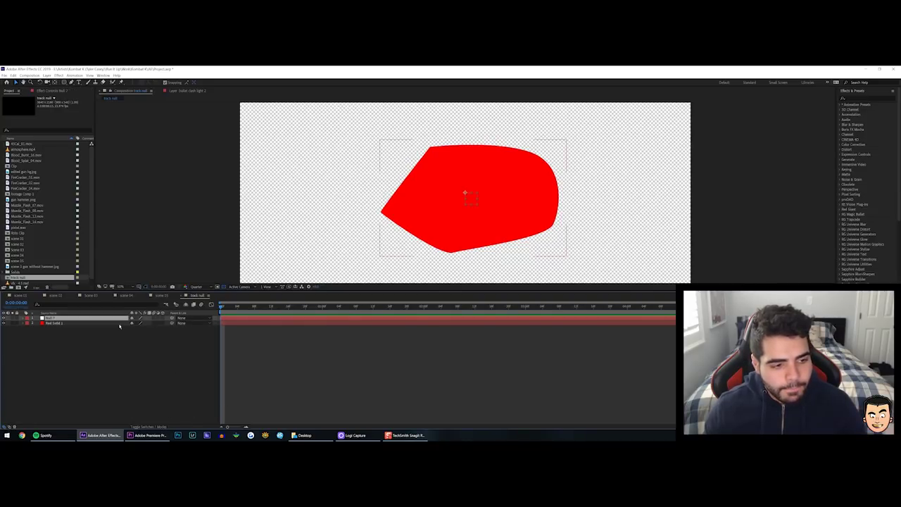
{"action": "key", "text": "p"}
{"action": "key", "text": "shift+s"}
{"action": "key", "text": "shift+r"}
{"action": "left_click_drag", "start_coordinate": [38, 323], "coordinate": [37, 333]}
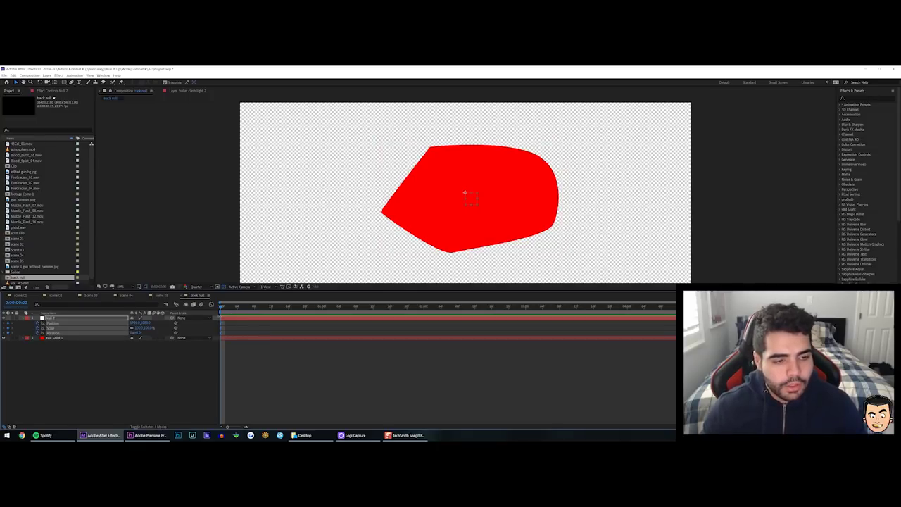
Animate the null's position with successive keyframes along a winding path around the red shape
{"action": "left_click_drag", "start_coordinate": [469, 193], "coordinate": [344, 160]}
{"action": "left_click_drag", "start_coordinate": [221, 306], "coordinate": [391, 307]}
{"action": "left_click_drag", "start_coordinate": [344, 160], "coordinate": [551, 138]}
{"action": "left_click", "coordinate": [519, 306]}
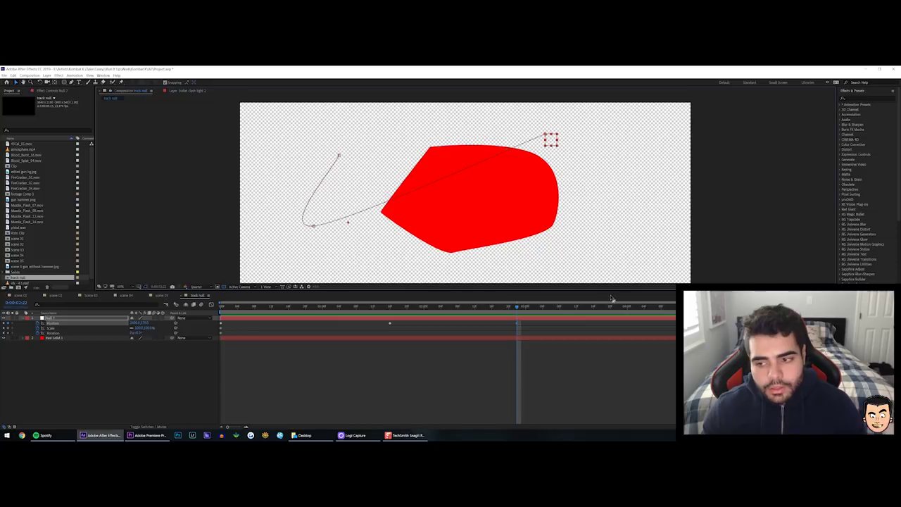
{"action": "key", "text": "shift+Page_Down"}
{"action": "left_click_drag", "start_coordinate": [550, 138], "coordinate": [361, 249]}
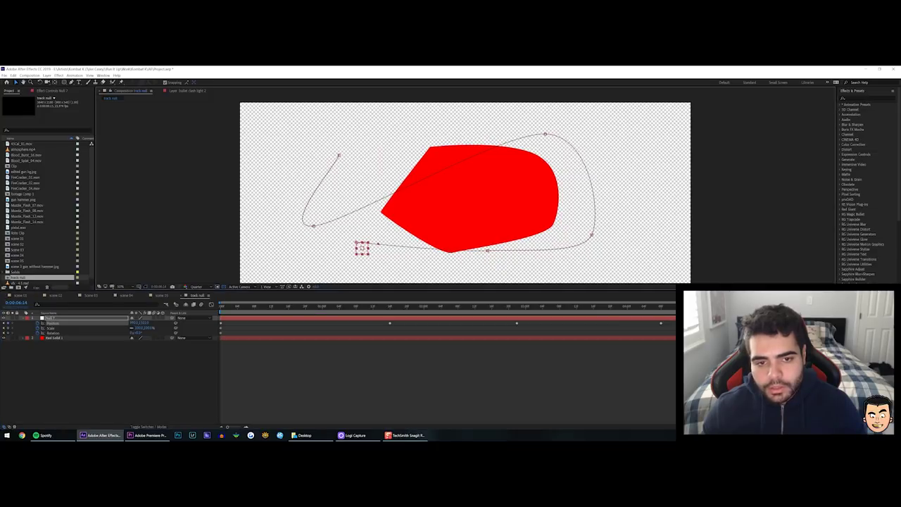
Preview the null's motion along its path from the start of the composition
{"action": "key", "text": "Home"}
{"action": "key", "text": "space"}
{"action": "key", "text": "space"}
{"action": "left_click_drag", "start_coordinate": [256, 307], "coordinate": [220, 307]}
{"action": "key", "text": "space"}
{"action": "key", "text": "space"}
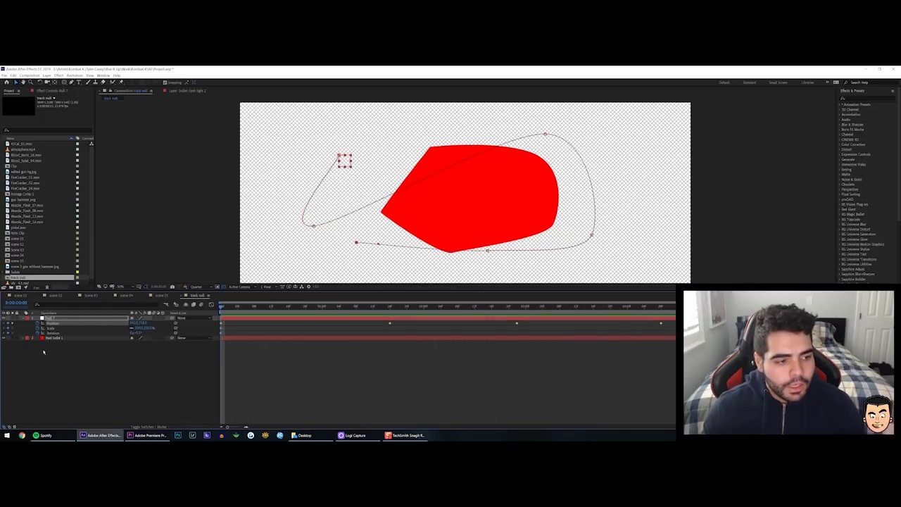
Parent the red solid to the null and close the track null composition
{"action": "left_click", "coordinate": [56, 338]}
{"action": "left_click_drag", "start_coordinate": [172, 338], "coordinate": [188, 309]}
{"action": "left_click", "coordinate": [181, 296]}
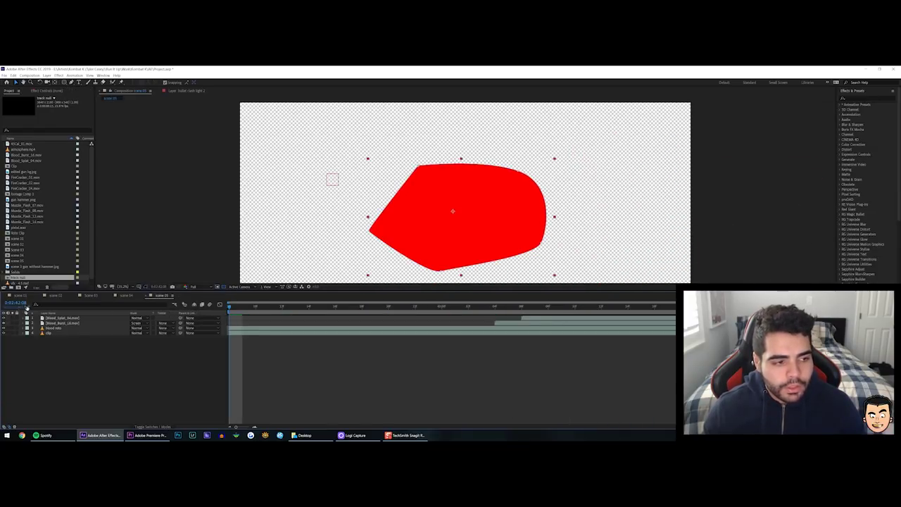
Return to scene 01 and step through the gunshot frames to examine how the gun track null follows the gun
{"action": "left_click", "coordinate": [20, 295]}
{"action": "left_click_drag", "start_coordinate": [222, 307], "coordinate": [695, 317]}
{"action": "left_click", "coordinate": [57, 324]}
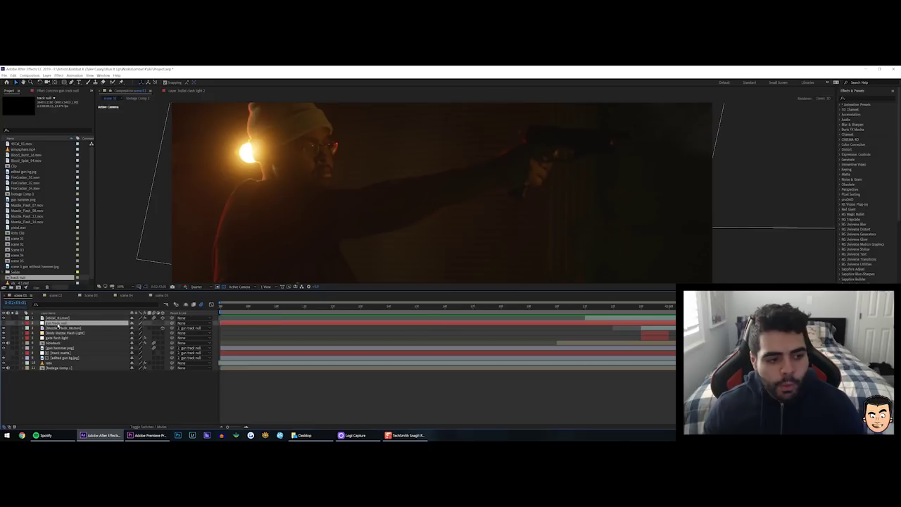
{"action": "left_click", "coordinate": [574, 406]}
{"action": "key", "text": "Page_Down"}
{"action": "key", "text": "Page_Down"}
{"action": "key", "text": "Page_Down"}
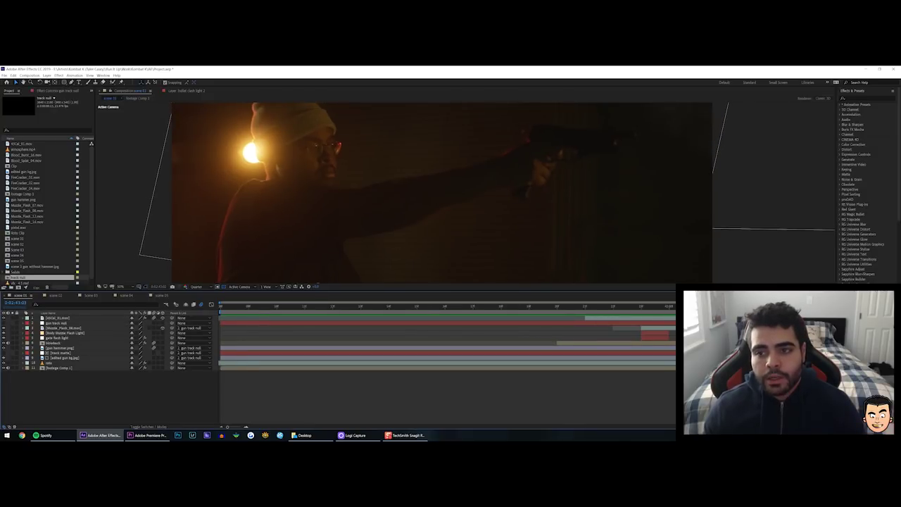
{"action": "key", "text": "Page_Up"}
{"action": "key", "text": "Page_Up"}
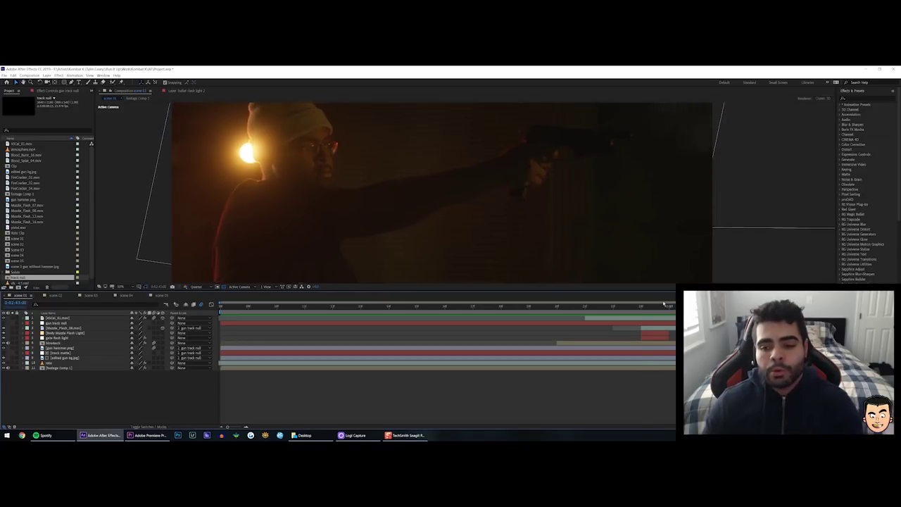
{"action": "left_click", "coordinate": [640, 307]}
{"action": "left_click", "coordinate": [585, 307]}
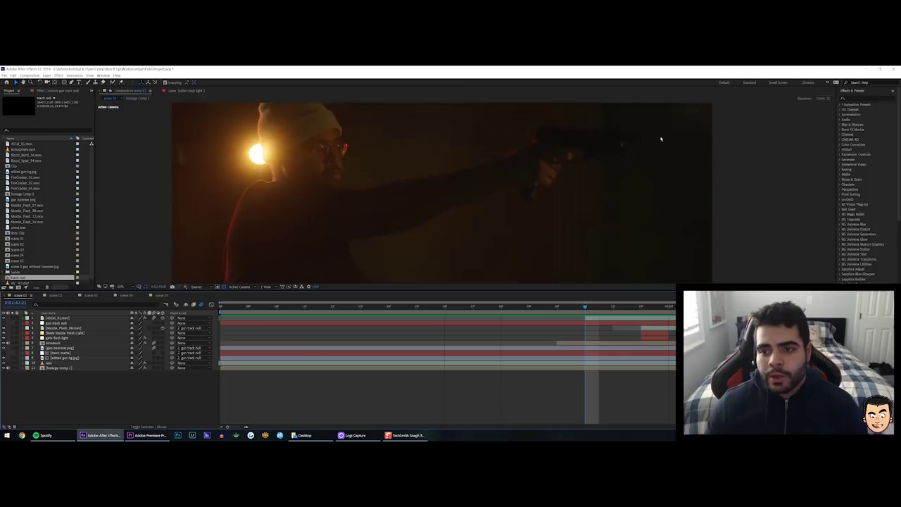
Examine the gun hammer.png layer's mask up close on the gun, and hide the layer for comparison
{"action": "left_click", "coordinate": [59, 348]}
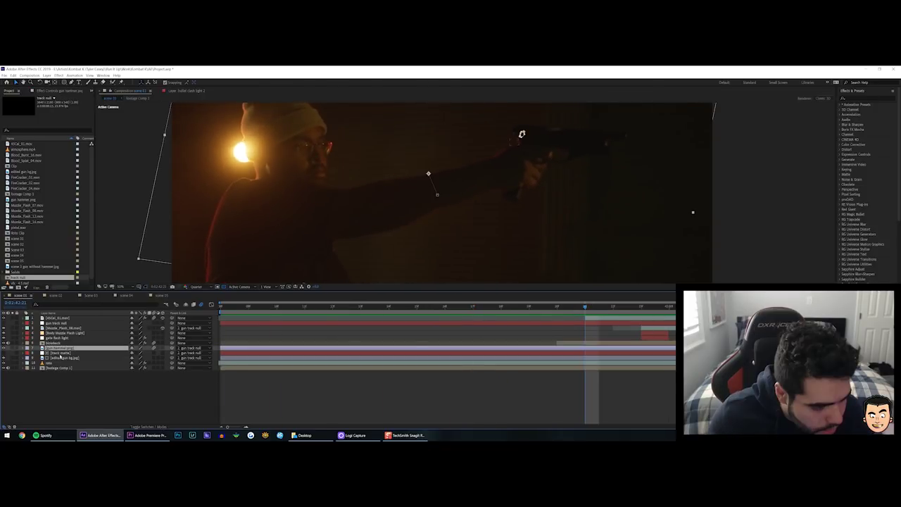
{"action": "scroll", "coordinate": [489, 175], "scroll_direction": "up", "scroll_amount": 6}
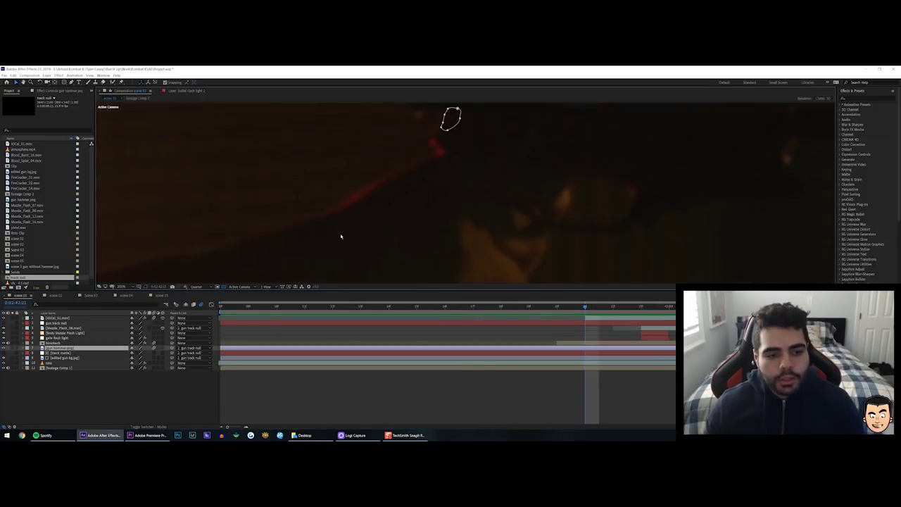
{"action": "scroll", "coordinate": [332, 271], "scroll_direction": "down", "scroll_amount": 1}
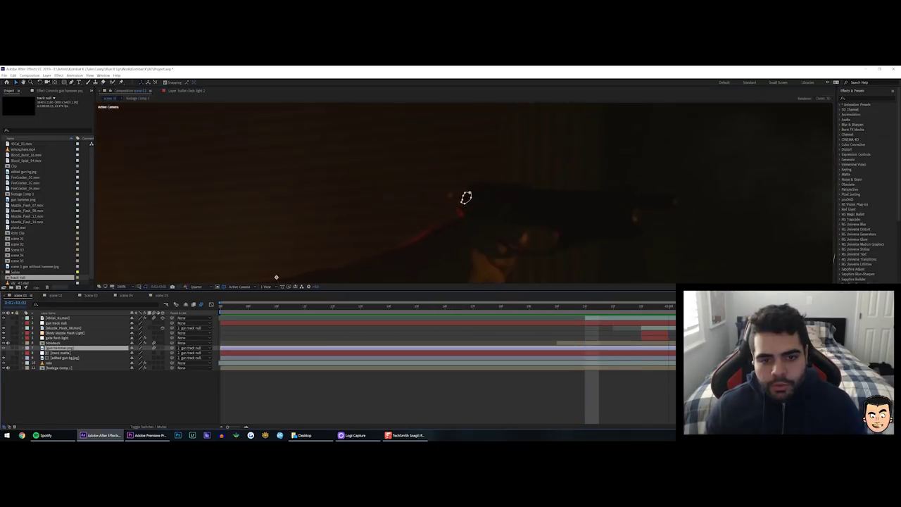
{"action": "left_click_drag", "start_coordinate": [781, 308], "coordinate": [528, 316]}
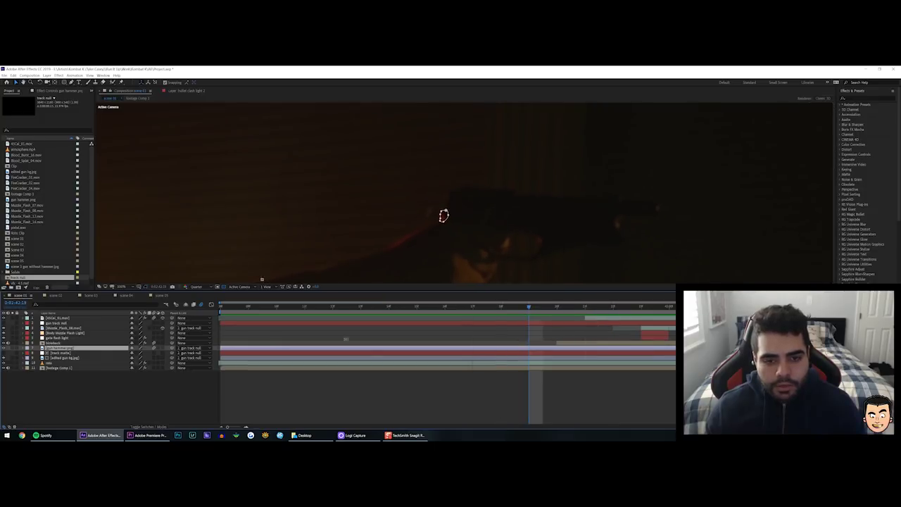
{"action": "left_click", "coordinate": [52, 359]}
{"action": "left_click", "coordinate": [53, 348]}
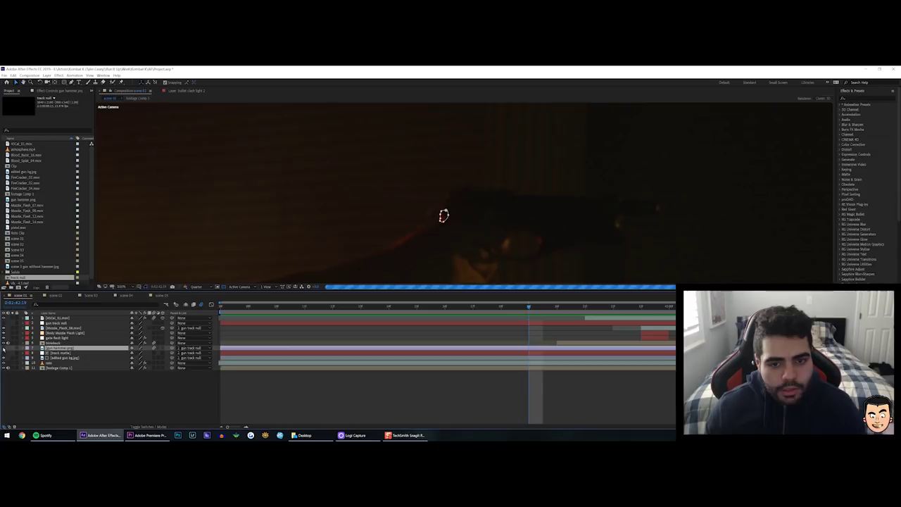
{"action": "scroll", "coordinate": [453, 233], "scroll_direction": "up", "scroll_amount": 2}
{"action": "left_click", "coordinate": [105, 387]}
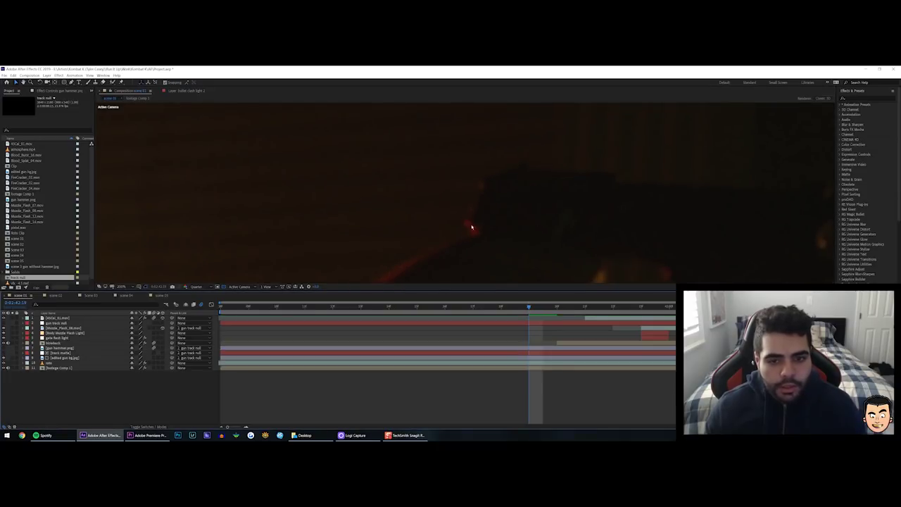
Examine the edited gun bg.jpg patch behind the gun up close, and hide the layer for comparison
{"action": "left_click", "coordinate": [61, 358]}
{"action": "scroll", "coordinate": [342, 177], "scroll_direction": "down", "scroll_amount": 2}
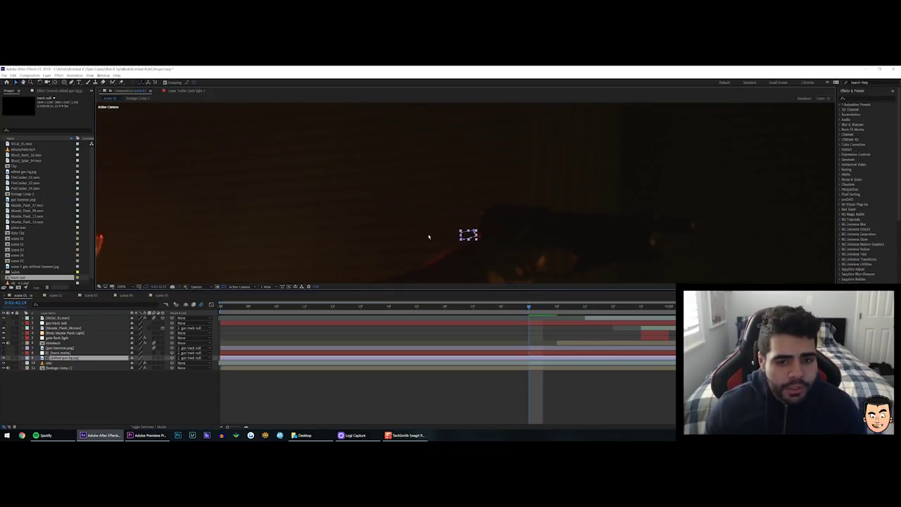
{"action": "scroll", "coordinate": [426, 255], "scroll_direction": "up", "scroll_amount": 1}
{"action": "left_click_drag", "start_coordinate": [417, 274], "coordinate": [408, 235]}
{"action": "scroll", "coordinate": [408, 234], "scroll_direction": "down", "scroll_amount": 1}
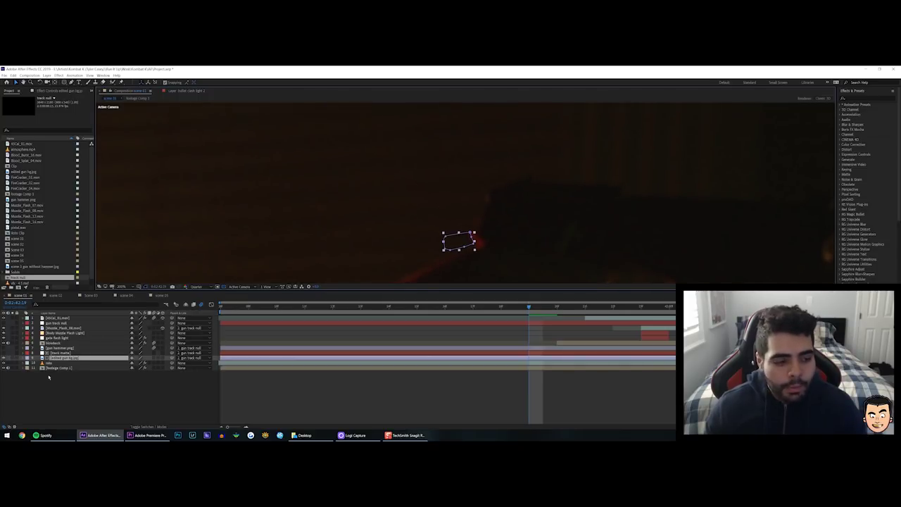
{"action": "left_click", "coordinate": [151, 382]}
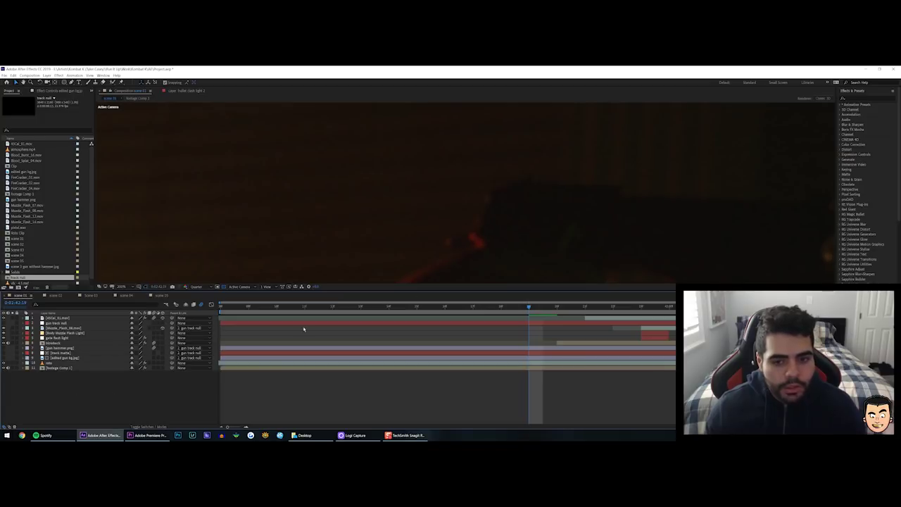
Scrub through the frames around the shot with the patch and hammer layers hidden to examine the original gun hammer
{"action": "left_click_drag", "start_coordinate": [591, 306], "coordinate": [472, 307]}
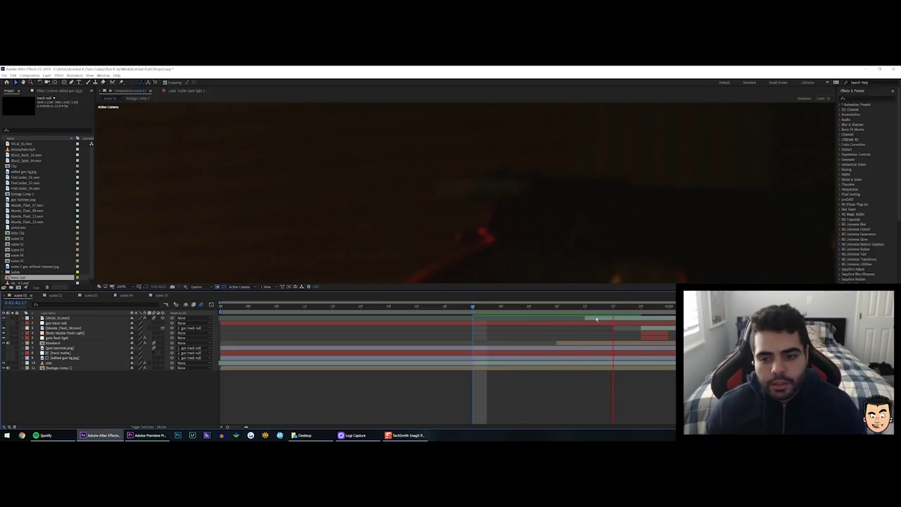
{"action": "left_click_drag", "start_coordinate": [670, 308], "coordinate": [508, 312]}
{"action": "key", "text": "Page_Down"}
{"action": "key", "text": "Page_Down"}
{"action": "left_click", "coordinate": [62, 358]}
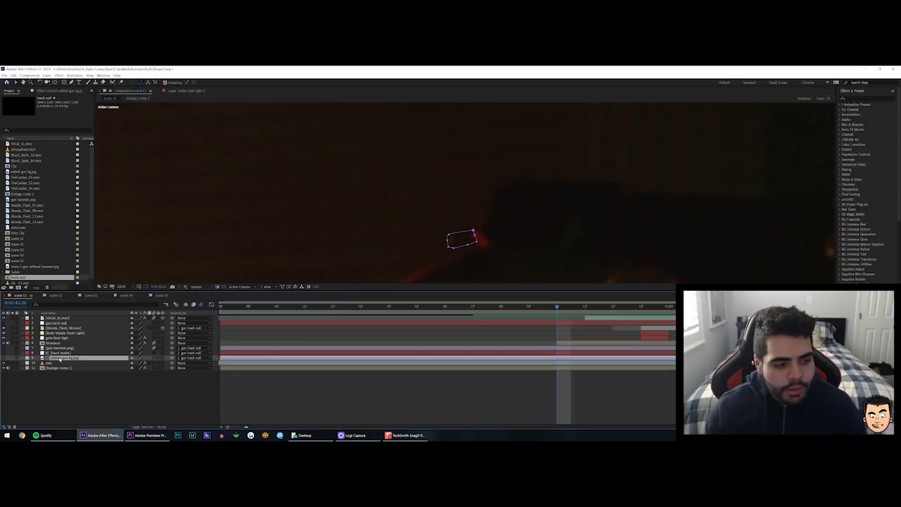
{"action": "left_click", "coordinate": [101, 406]}
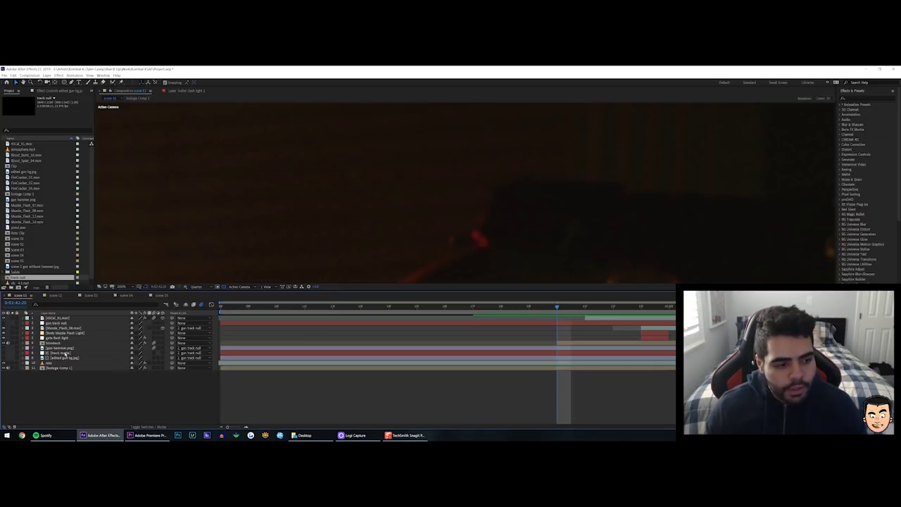
{"action": "left_click", "coordinate": [63, 348]}
{"action": "left_click_drag", "start_coordinate": [579, 310], "coordinate": [423, 307]}
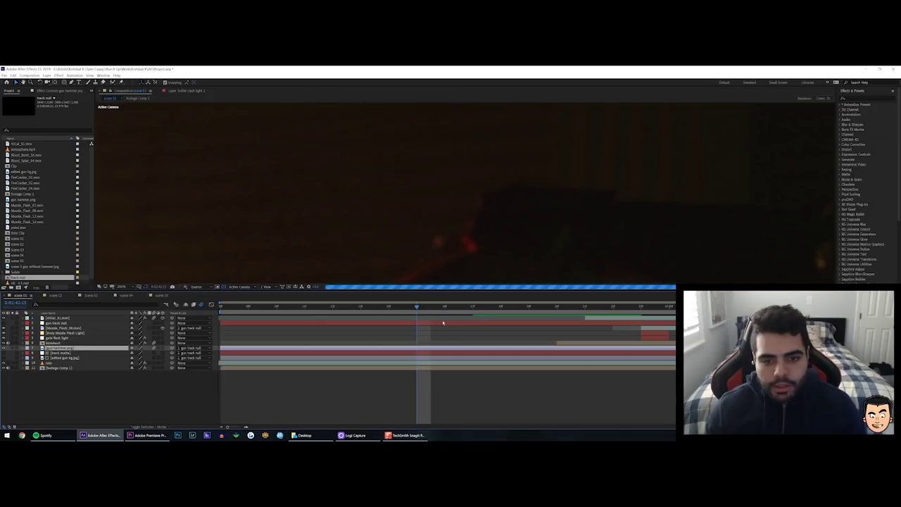
{"action": "left_click_drag", "start_coordinate": [608, 310], "coordinate": [478, 317]}
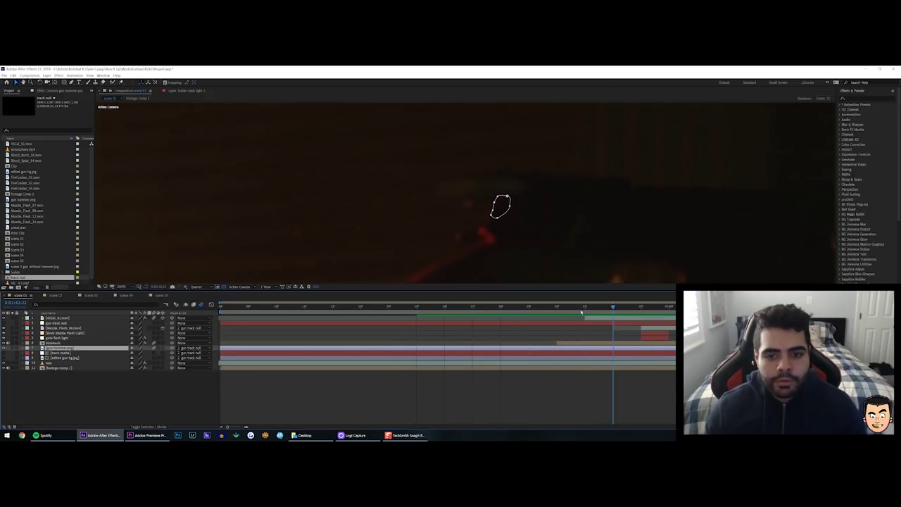
Inspect the track matte layer and turn the gun hammer and edited gun background layers back on
{"action": "key", "text": "Page_Down"}
{"action": "key", "text": "Page_Down"}
{"action": "key", "text": "Page_Down"}
{"action": "left_click", "coordinate": [63, 355]}
{"action": "left_click", "coordinate": [63, 352]}
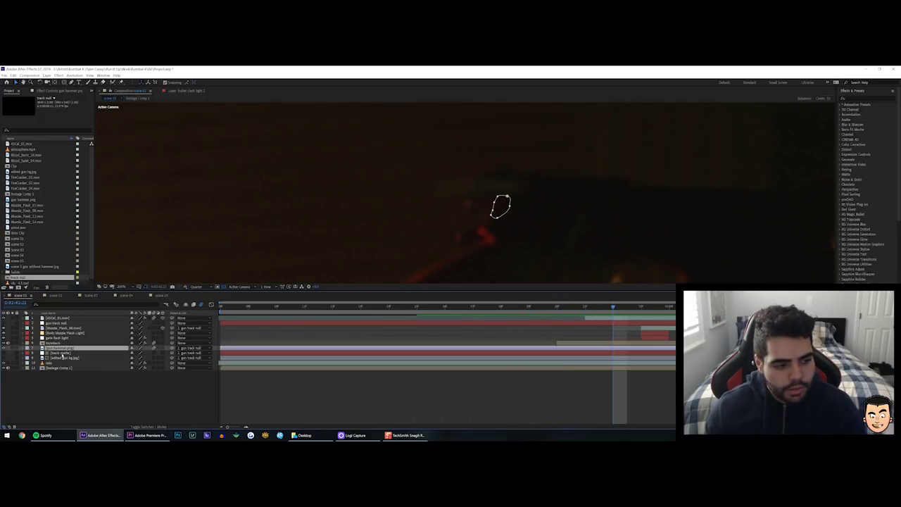
{"action": "left_click", "coordinate": [64, 387]}
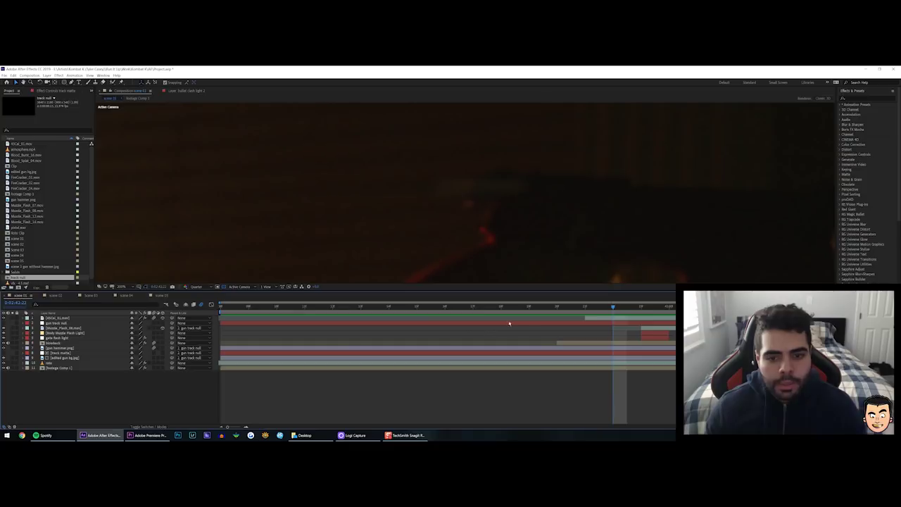
Scrub and play back the frames before the shot to examine the composited hammer movement
{"action": "left_click_drag", "start_coordinate": [620, 306], "coordinate": [472, 307]}
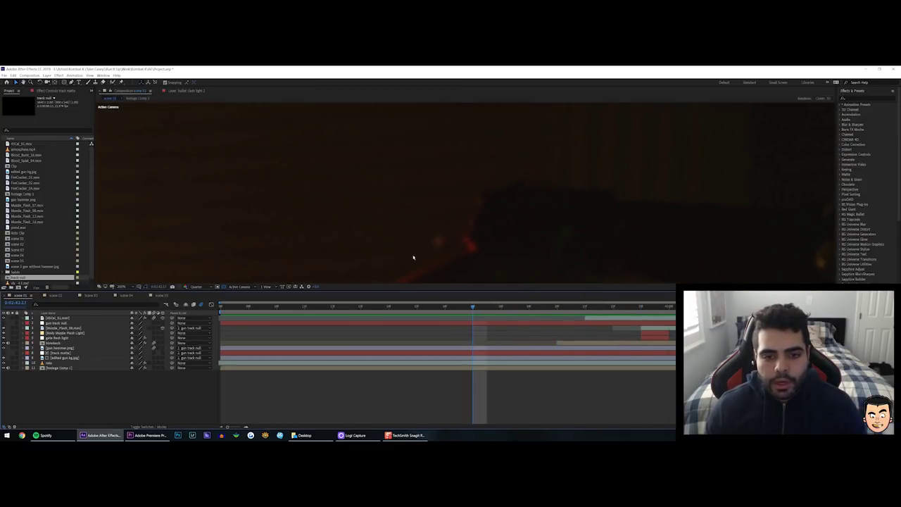
{"action": "key", "text": "space"}
{"action": "key", "text": "space"}
{"action": "left_click_drag", "start_coordinate": [557, 306], "coordinate": [501, 313]}
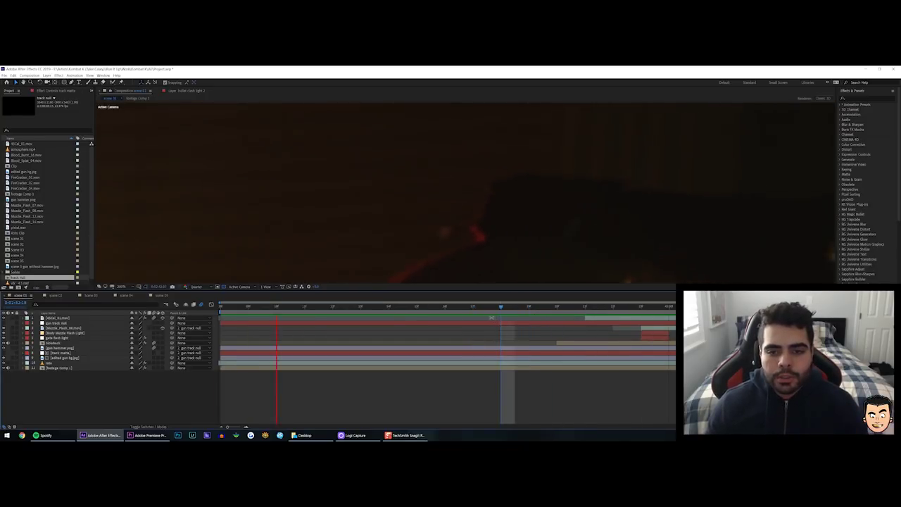
{"action": "key", "text": "space"}
Examine the masked gun slide layer up close and compare its position across the frames of the shot
{"action": "scroll", "coordinate": [330, 247], "scroll_direction": "down", "scroll_amount": 3}
{"action": "scroll", "coordinate": [352, 243], "scroll_direction": "up", "scroll_amount": 3}
{"action": "left_click_drag", "start_coordinate": [669, 119], "coordinate": [440, 232]}
{"action": "left_click_drag", "start_coordinate": [533, 212], "coordinate": [445, 278]}
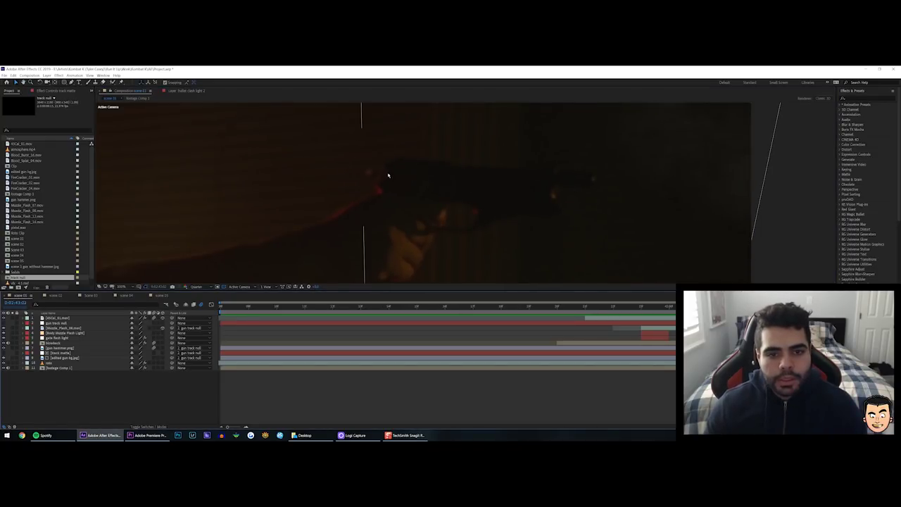
{"action": "left_click", "coordinate": [564, 307]}
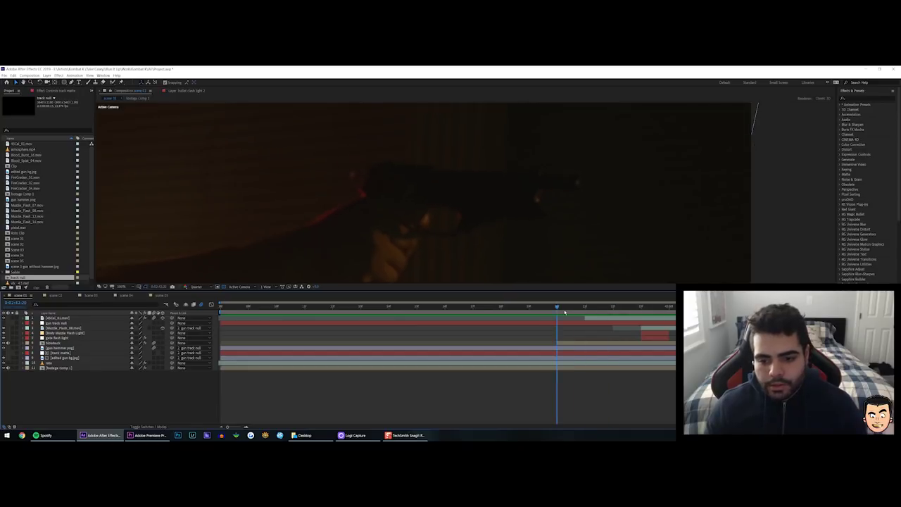
{"action": "left_click", "coordinate": [566, 343]}
{"action": "left_click_drag", "start_coordinate": [374, 219], "coordinate": [387, 226]}
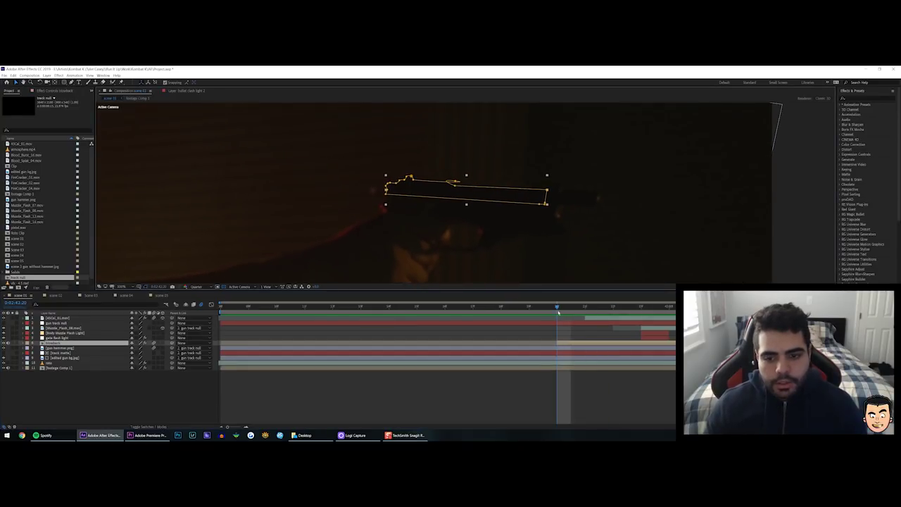
{"action": "left_click", "coordinate": [585, 306]}
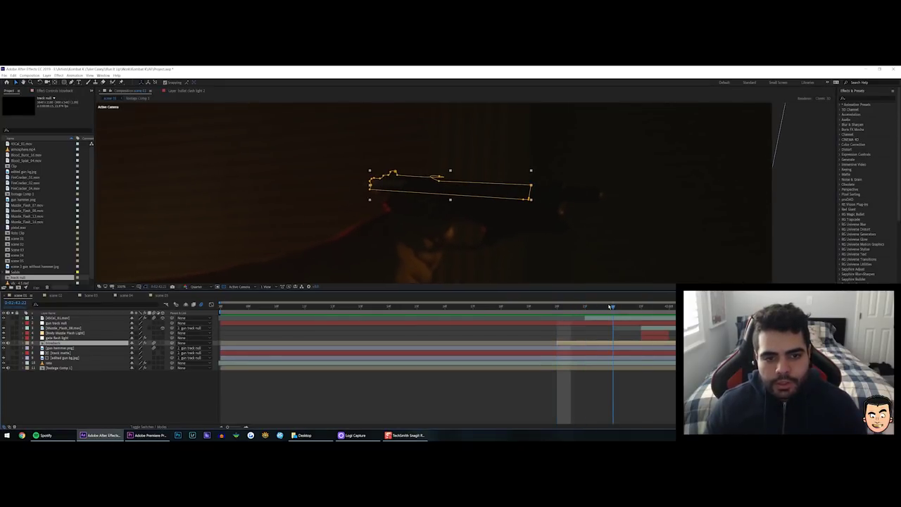
{"action": "left_click", "coordinate": [667, 307]}
{"action": "left_click", "coordinate": [612, 307]}
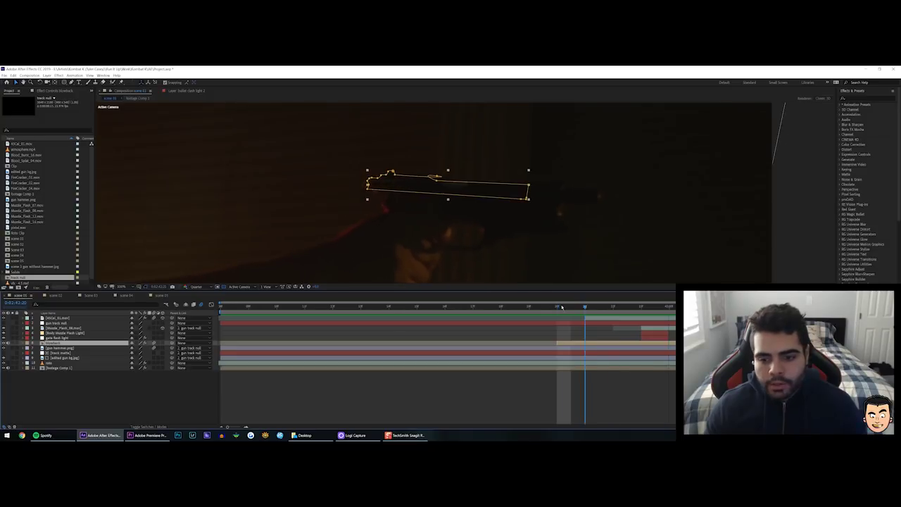
Compare the masked gun slide's position across the frames around the shot
{"action": "left_click", "coordinate": [585, 306]}
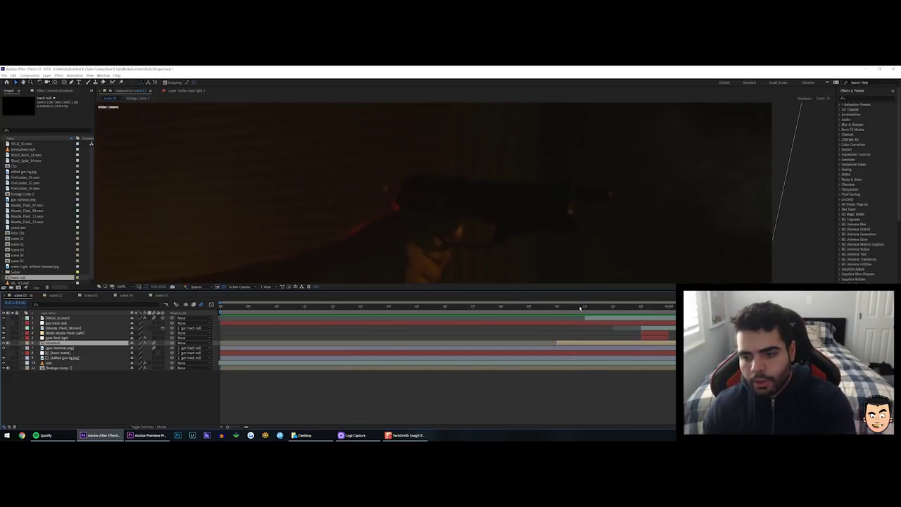
{"action": "left_click", "coordinate": [557, 307]}
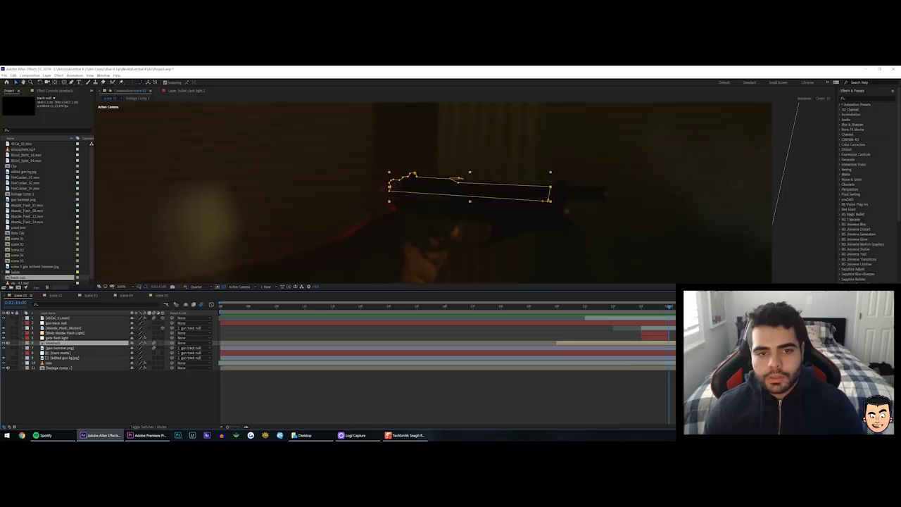
{"action": "mouse_move", "coordinate": [558, 313]}
{"action": "left_mouse_down"}
{"action": "mouse_move", "coordinate": [667, 315]}
{"action": "mouse_move", "coordinate": [561, 312]}
{"action": "mouse_move", "coordinate": [614, 312]}
{"action": "mouse_move", "coordinate": [571, 307]}
{"action": "left_mouse_up"}
{"action": "left_click", "coordinate": [558, 307]}
{"action": "scroll", "coordinate": [427, 229], "scroll_direction": "down", "scroll_amount": 1}
{"action": "left_click_drag", "start_coordinate": [427, 228], "coordinate": [473, 203]}
Create a pale yellow solid layer named light in scene 01
{"action": "left_click", "coordinate": [83, 368]}
{"action": "left_click", "coordinate": [56, 338]}
{"action": "right_click", "coordinate": [56, 342]}
{"action": "mouse_move", "coordinate": [106, 329]}
{"action": "left_click", "coordinate": [162, 336]}
{"action": "left_click_drag", "start_coordinate": [211, 182], "coordinate": [375, 223]}
{"action": "left_click", "coordinate": [384, 323]}
{"action": "left_click_drag", "start_coordinate": [587, 355], "coordinate": [587, 347]}
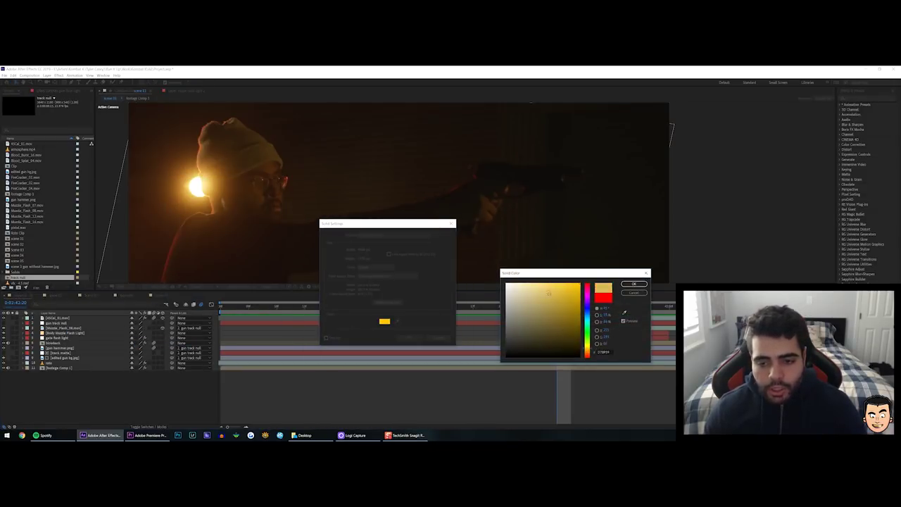
{"action": "left_click", "coordinate": [633, 284]}
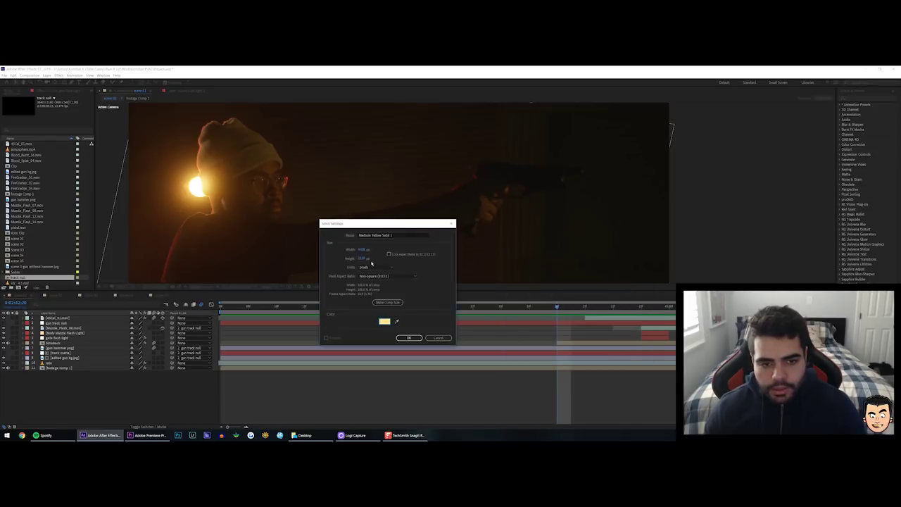
{"action": "left_click", "coordinate": [409, 233]}
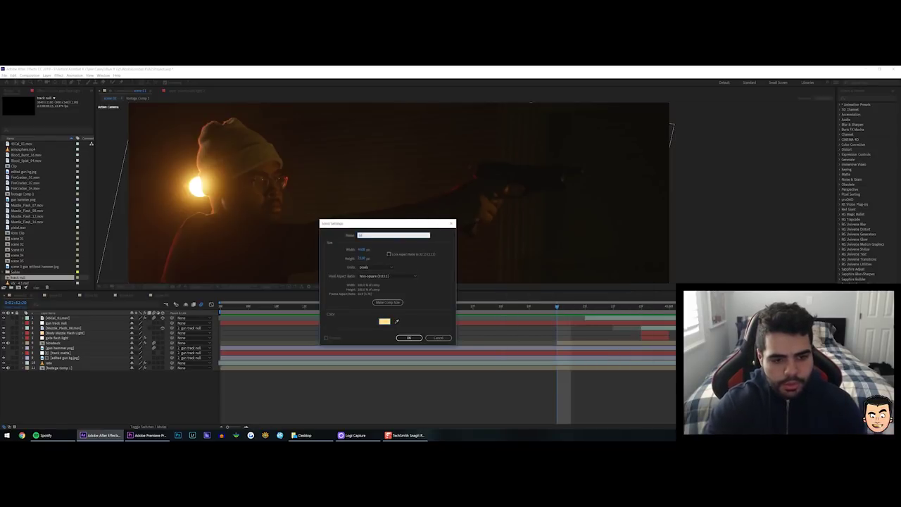
{"action": "key", "text": "Return"}
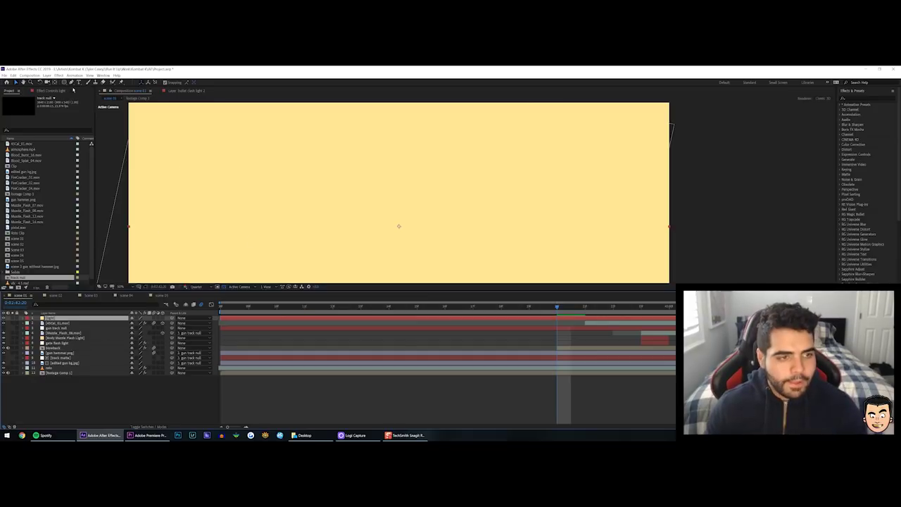
Draw a closed four-cornered mask on the light solid with the Pen tool, between the man's face and the gun
{"action": "left_click", "coordinate": [71, 82]}
{"action": "left_click", "coordinate": [375, 142]}
{"action": "left_click", "coordinate": [307, 200]}
{"action": "left_click", "coordinate": [376, 236]}
{"action": "left_click", "coordinate": [441, 186]}
{"action": "left_click", "coordinate": [375, 144]}
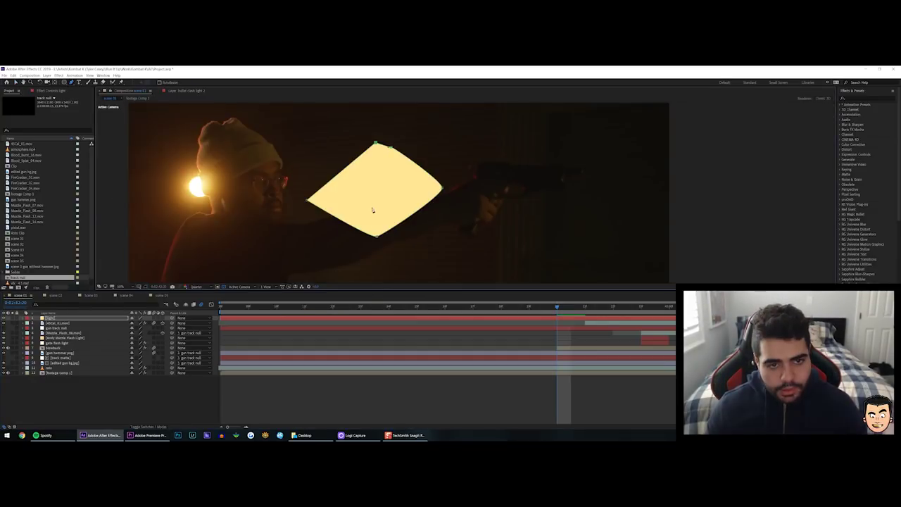
Set the light solid's blending mode to Add and feather its mask heavily into a soft glow
{"action": "key", "text": "F4"}
{"action": "left_click", "coordinate": [137, 317]}
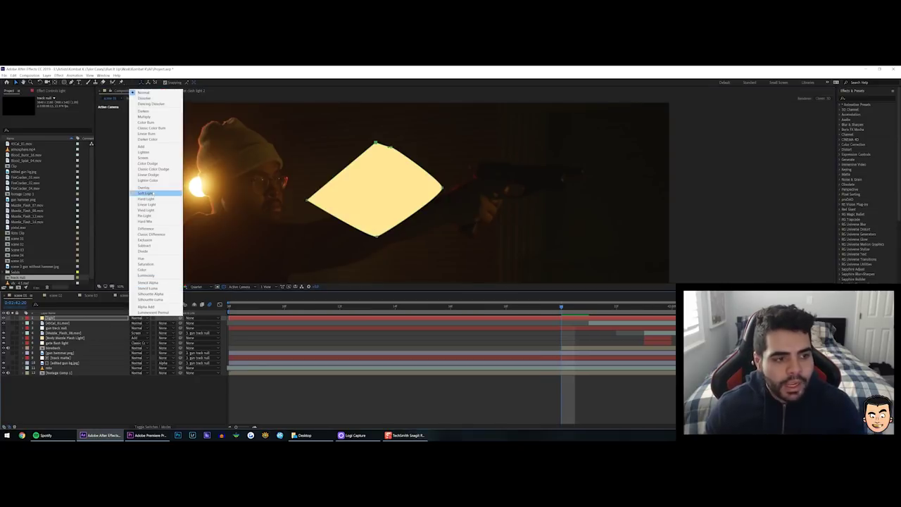
{"action": "left_click", "coordinate": [154, 146]}
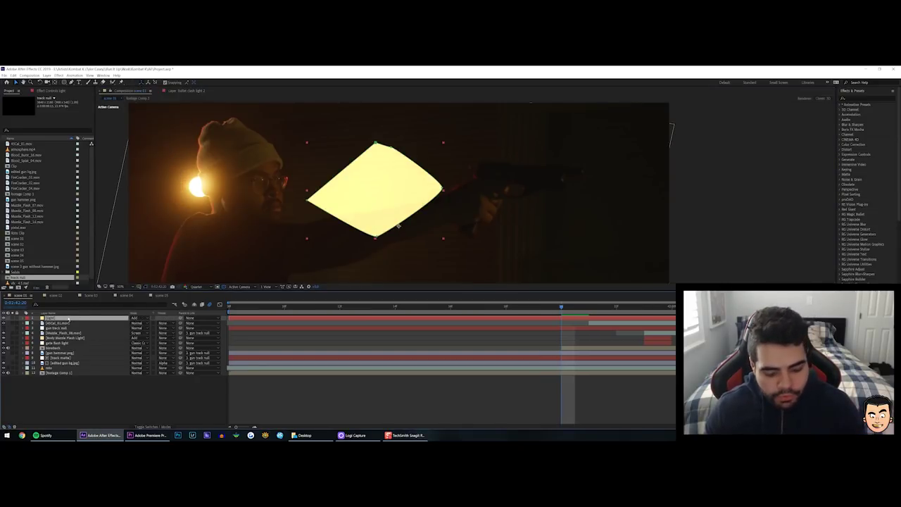
{"action": "key", "text": "m"}
{"action": "key", "text": "m"}
{"action": "left_click_drag", "start_coordinate": [146, 333], "coordinate": [418, 321]}
Delete the masked light solid from scene 01
{"action": "left_click", "coordinate": [95, 314]}
{"action": "left_click", "coordinate": [96, 316]}
{"action": "left_click", "coordinate": [96, 314]}
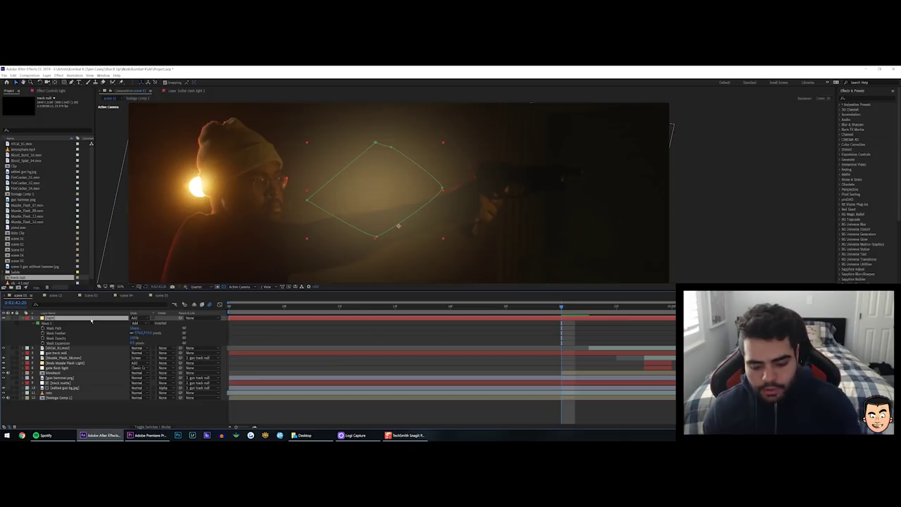
{"action": "key", "text": "Delete"}
Examine the face mask of the Body Muzzle Flash Light layer up close at the muzzle flash frame
{"action": "key", "text": "space"}
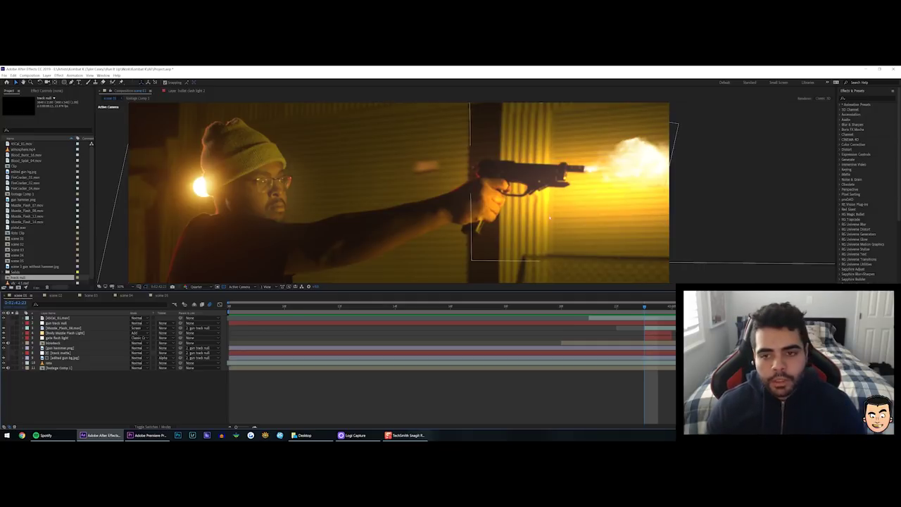
{"action": "left_click", "coordinate": [398, 226]}
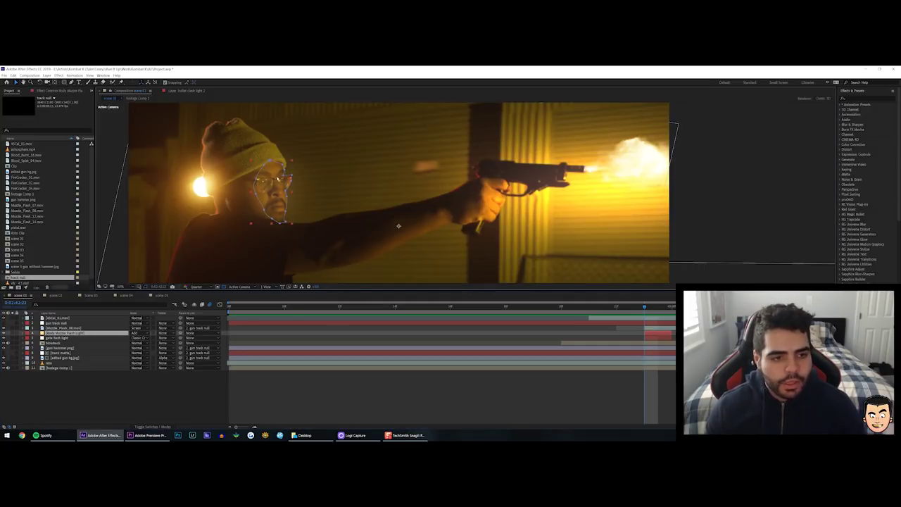
{"action": "left_click_drag", "start_coordinate": [237, 212], "coordinate": [424, 226]}
{"action": "scroll", "coordinate": [358, 207], "scroll_direction": "up", "scroll_amount": 2}
{"action": "scroll", "coordinate": [338, 190], "scroll_direction": "down", "scroll_amount": 1}
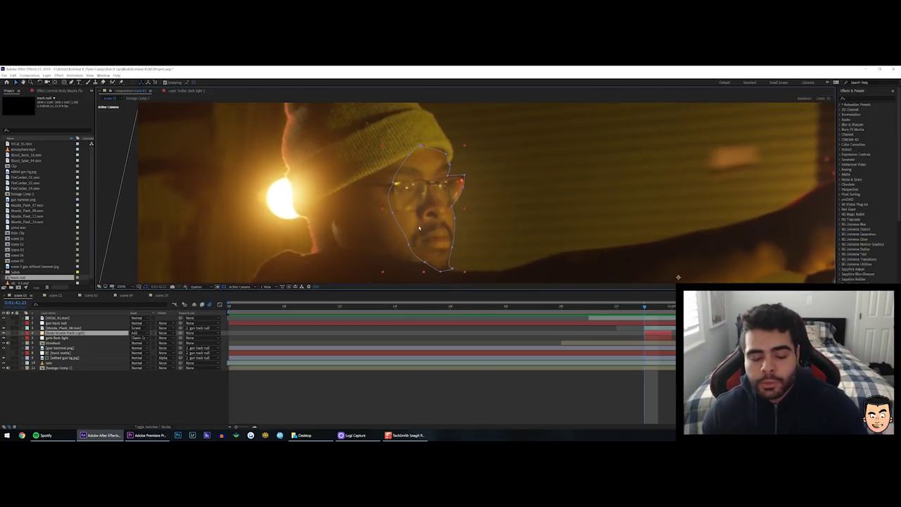
{"action": "scroll", "coordinate": [607, 217], "scroll_direction": "down", "scroll_amount": 5}
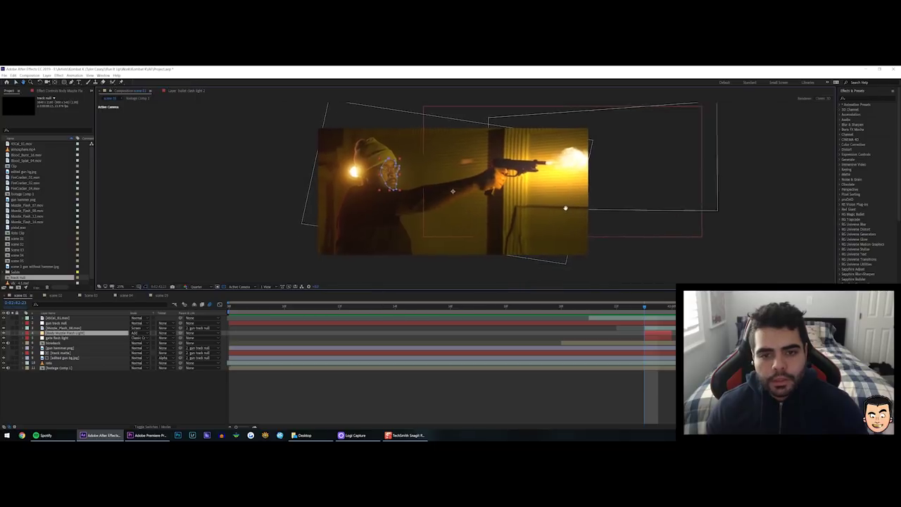
Examine the ejected shell casing layer over the gun and play its source footage, returning to the composition
{"action": "left_click_drag", "start_coordinate": [535, 233], "coordinate": [520, 236]}
{"action": "left_click", "coordinate": [506, 167]}
{"action": "scroll", "coordinate": [504, 211], "scroll_direction": "up", "scroll_amount": 2}
{"action": "left_click_drag", "start_coordinate": [506, 201], "coordinate": [440, 257]}
{"action": "mouse_move", "coordinate": [607, 308]}
{"action": "left_mouse_down"}
{"action": "mouse_move", "coordinate": [674, 308]}
{"action": "mouse_move", "coordinate": [616, 308]}
{"action": "left_mouse_up"}
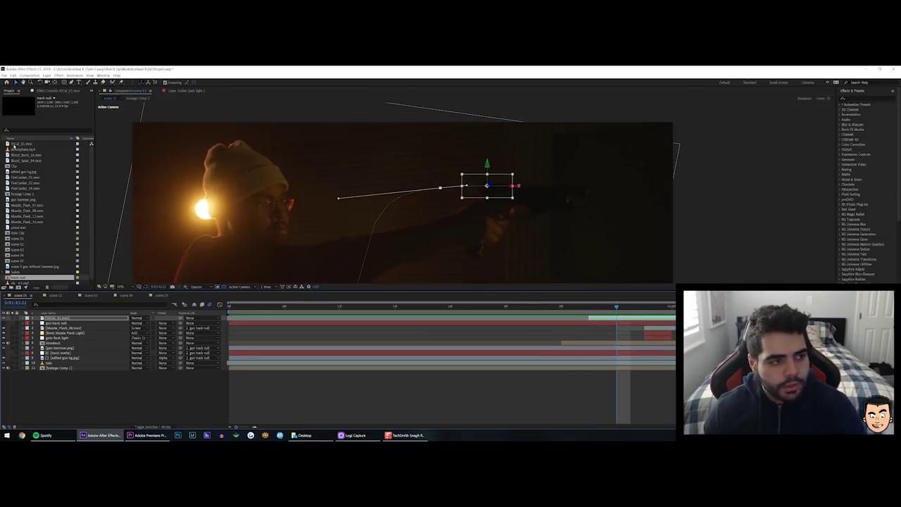
{"action": "double_click", "coordinate": [14, 146]}
{"action": "key", "text": "space"}
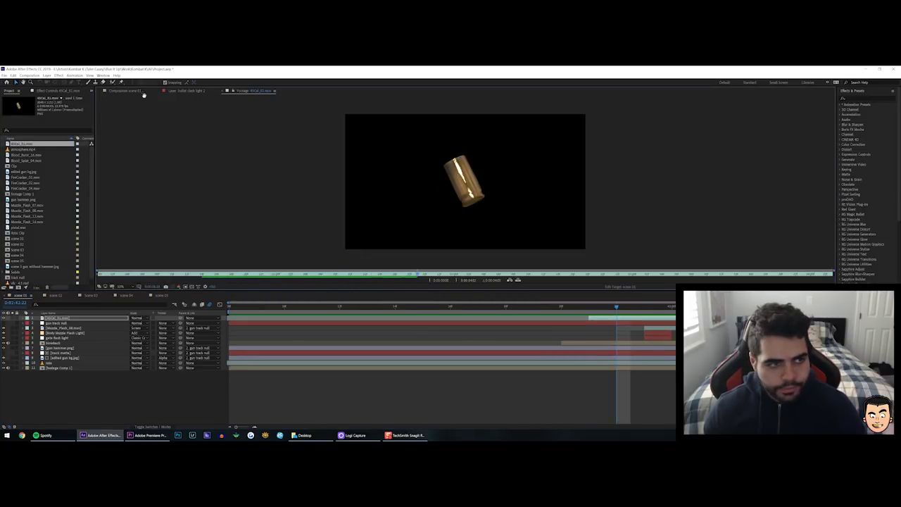
{"action": "left_click", "coordinate": [137, 91]}
Play back scene 04 and scrub through its opening frames to examine the bullet and sword shots
{"action": "left_click_drag", "start_coordinate": [437, 314], "coordinate": [496, 305]}
{"action": "key", "text": "space"}
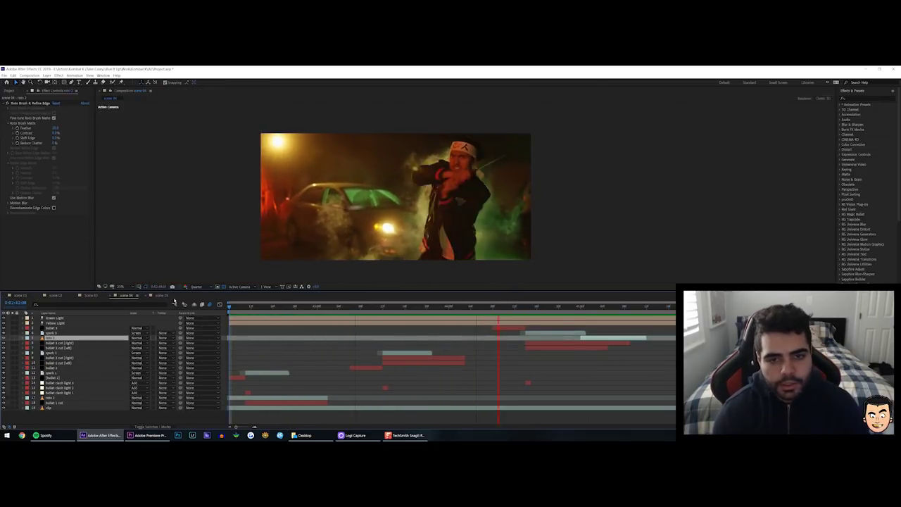
{"action": "key", "text": "space"}
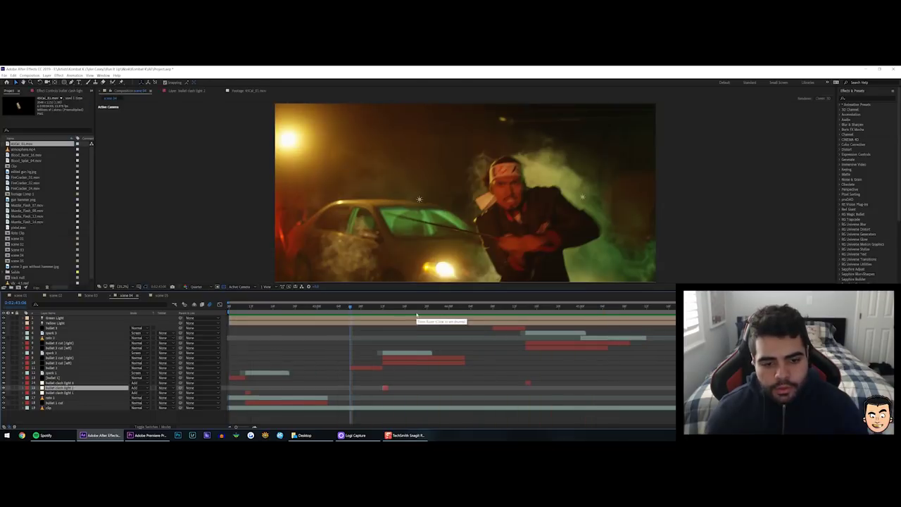
{"action": "left_click_drag", "start_coordinate": [247, 306], "coordinate": [186, 338]}
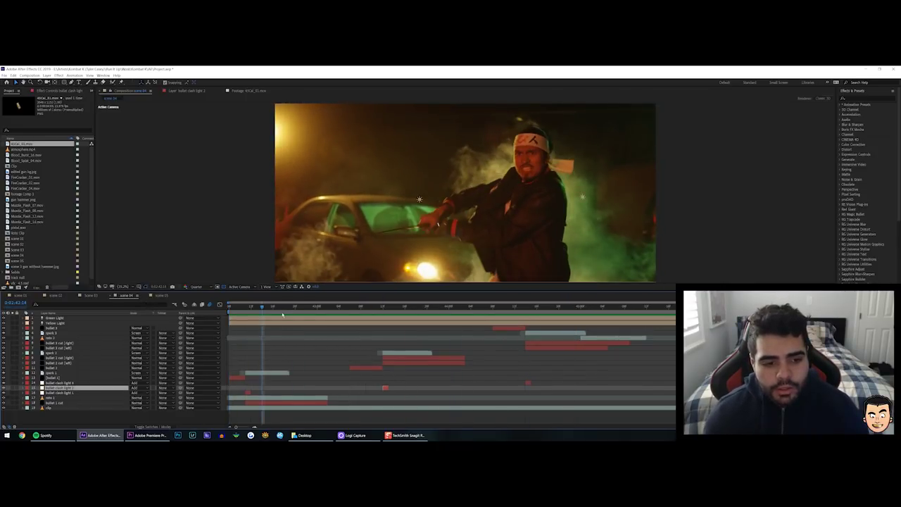
{"action": "left_click", "coordinate": [281, 224]}
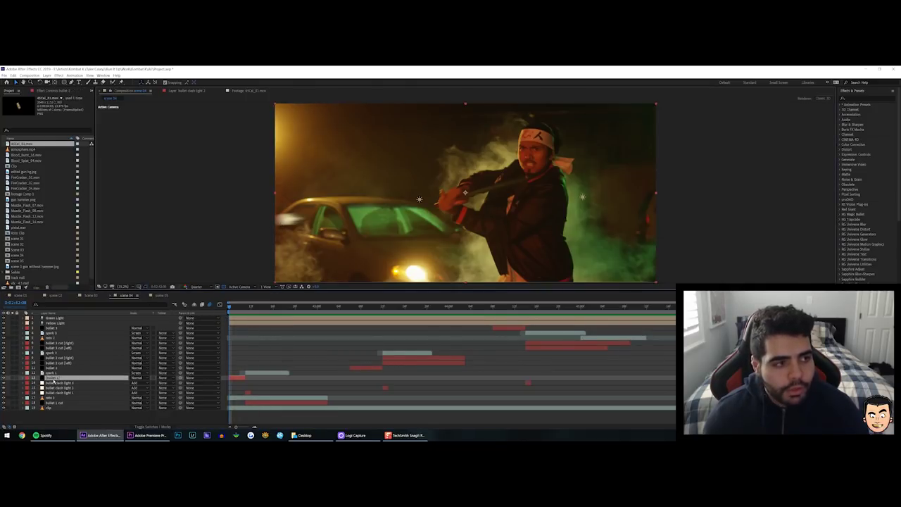
Open the Element scene setup of the bullet 1 layer and examine the 9mm bullet model from different sides
{"action": "left_click", "coordinate": [51, 383]}
{"action": "left_click", "coordinate": [52, 378]}
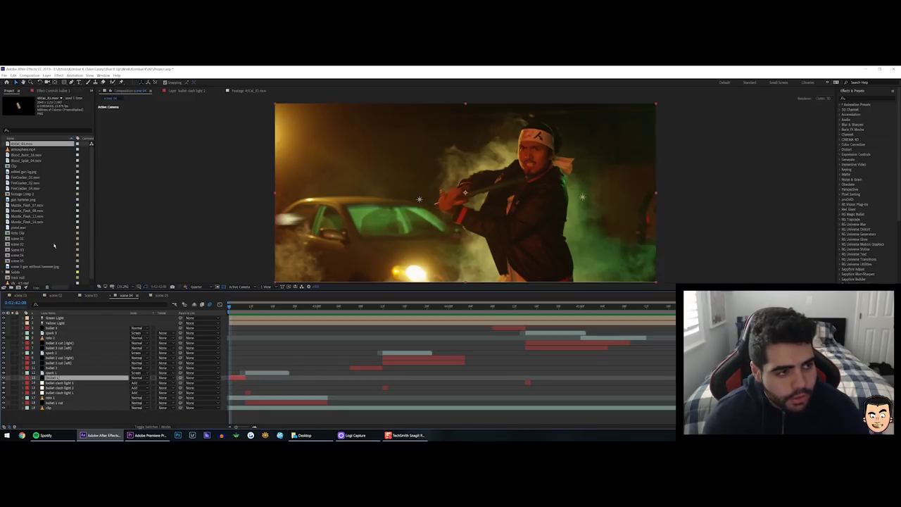
{"action": "left_click", "coordinate": [50, 90]}
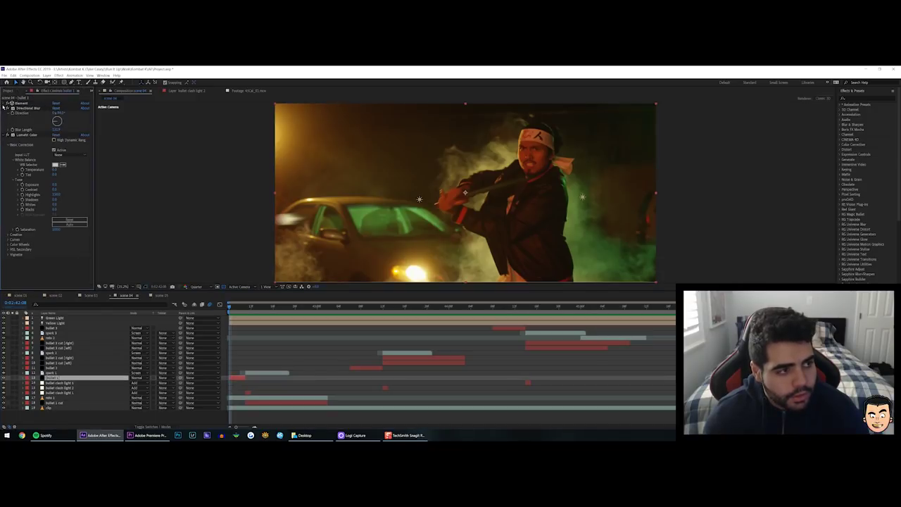
{"action": "left_click", "coordinate": [7, 103]}
{"action": "left_click", "coordinate": [28, 115]}
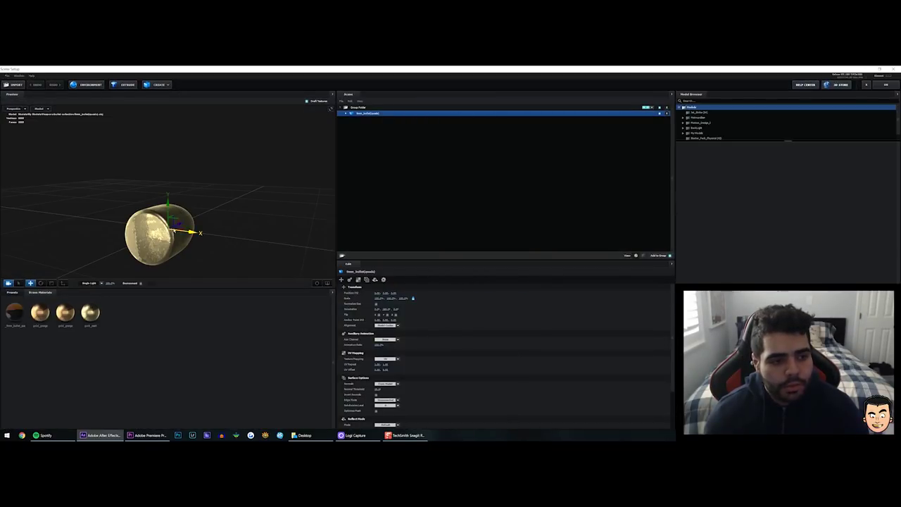
{"action": "mouse_move", "coordinate": [174, 230]}
{"action": "left_mouse_down"}
{"action": "mouse_move", "coordinate": [162, 229]}
{"action": "mouse_move", "coordinate": [172, 230]}
{"action": "left_mouse_up"}
{"action": "key", "text": "ctrl+z"}
{"action": "left_click_drag", "start_coordinate": [232, 223], "coordinate": [206, 245]}
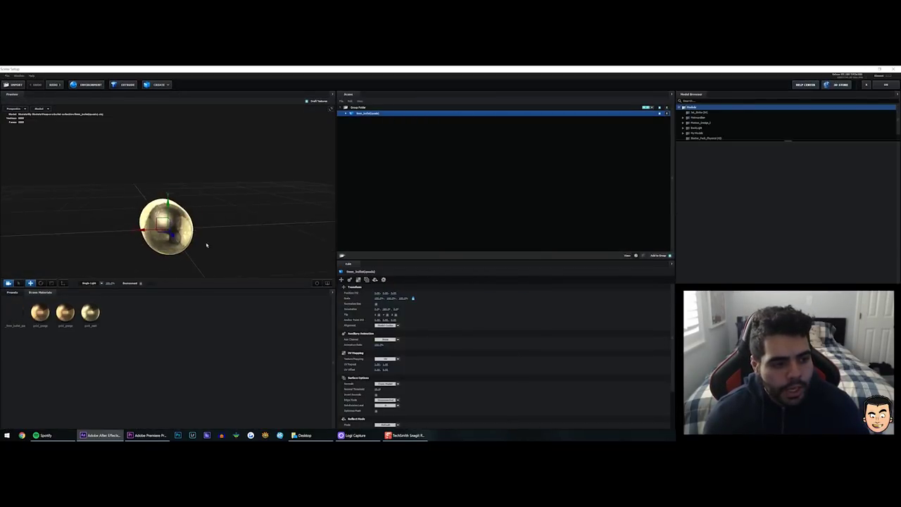
Browse the metal material presets in the Element scene setup, view the bullet model once more and close the setup
{"action": "left_click", "coordinate": [12, 292]}
{"action": "left_click", "coordinate": [8, 319]}
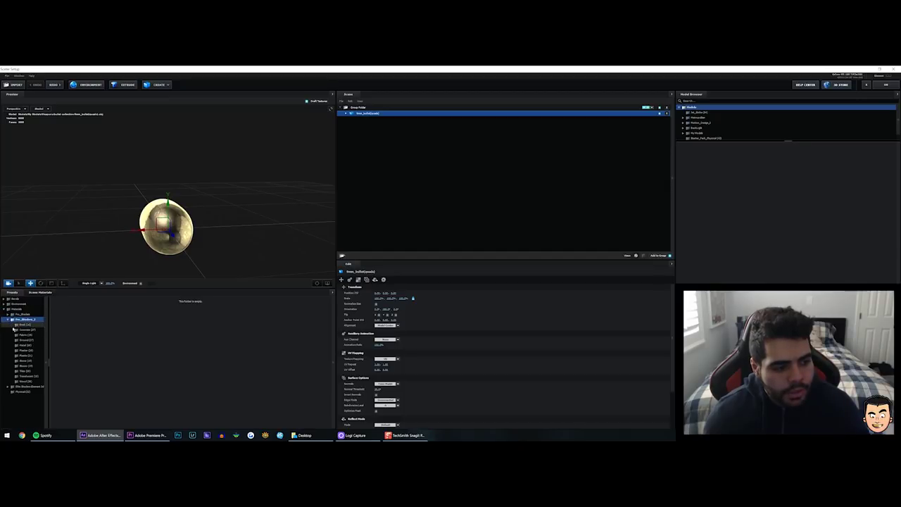
{"action": "left_click", "coordinate": [34, 344]}
{"action": "scroll", "coordinate": [217, 356], "scroll_direction": "down", "scroll_amount": 2}
{"action": "scroll", "coordinate": [215, 358], "scroll_direction": "up", "scroll_amount": 2}
{"action": "scroll", "coordinate": [214, 369], "scroll_direction": "down", "scroll_amount": 3}
{"action": "scroll", "coordinate": [187, 318], "scroll_direction": "up", "scroll_amount": 3}
{"action": "left_click_drag", "start_coordinate": [157, 243], "coordinate": [313, 207]}
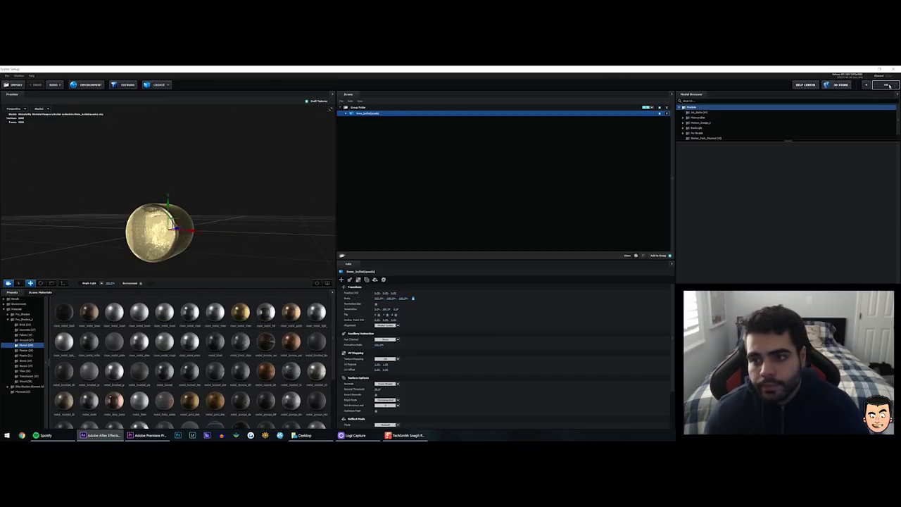
{"action": "left_click", "coordinate": [888, 85]}
Adjust the Position Z of bullet 1 in the Element effect and review the bullet's flight up to the spark
{"action": "left_click", "coordinate": [59, 152]}
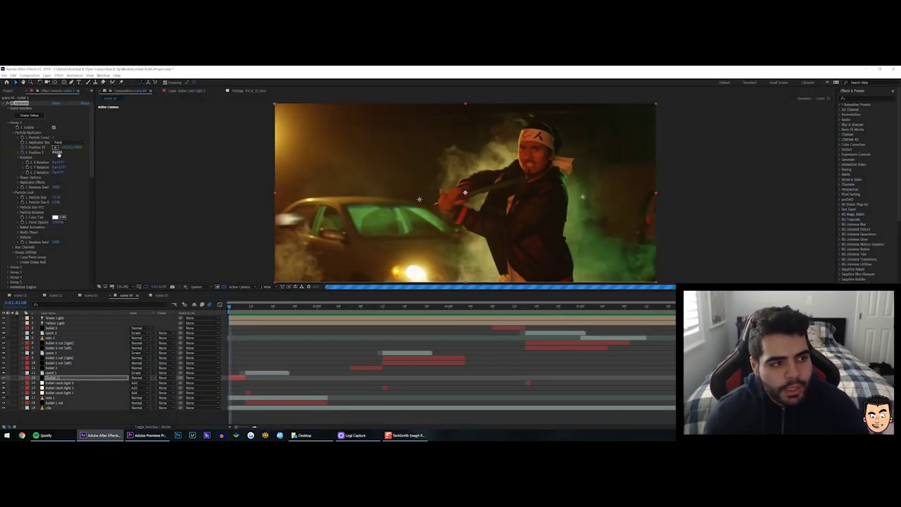
{"action": "left_click_drag", "start_coordinate": [58, 154], "coordinate": [81, 156]}
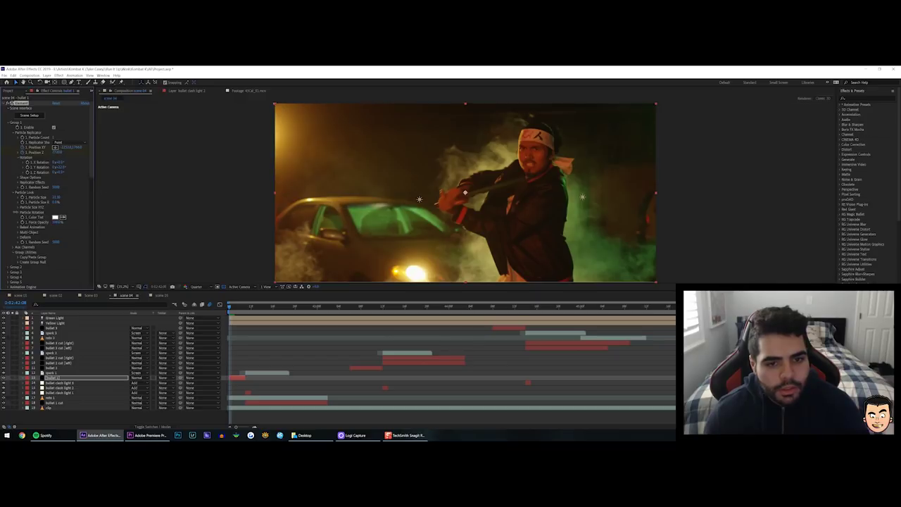
{"action": "key", "text": "space"}
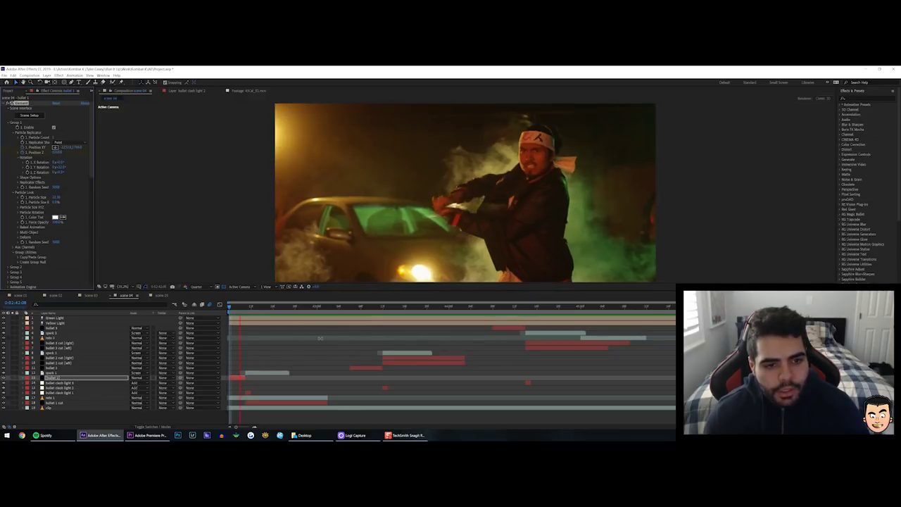
{"action": "left_click", "coordinate": [235, 308]}
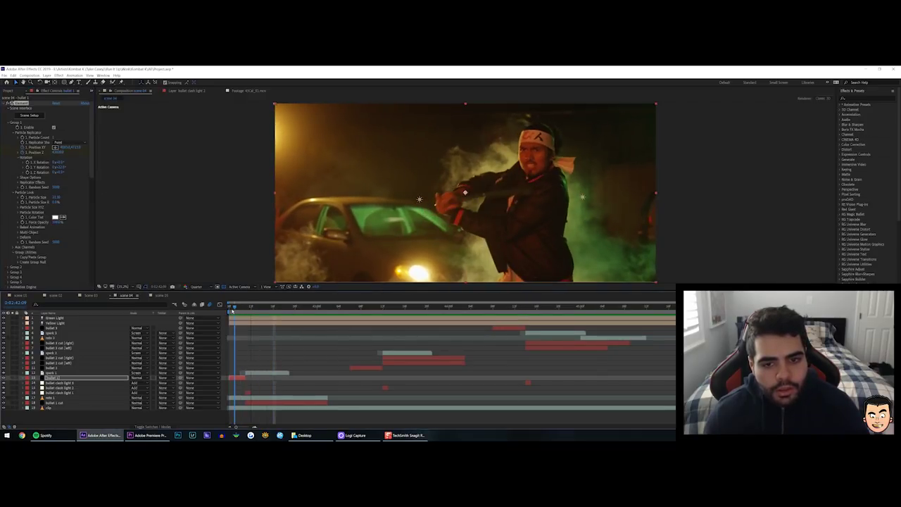
{"action": "left_click_drag", "start_coordinate": [233, 309], "coordinate": [246, 307]}
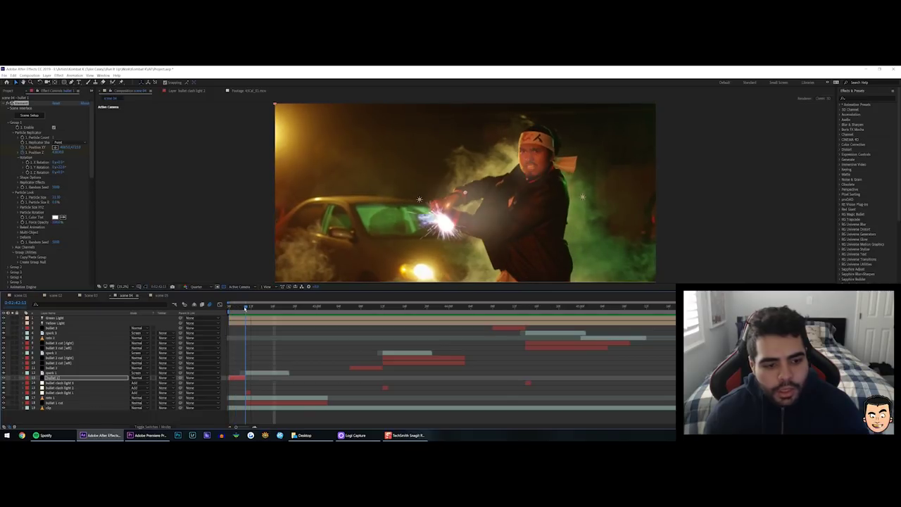
Inspect the spark 1 layer on its own and up close in the composition at the bullet's impact frame
{"action": "left_click", "coordinate": [257, 373]}
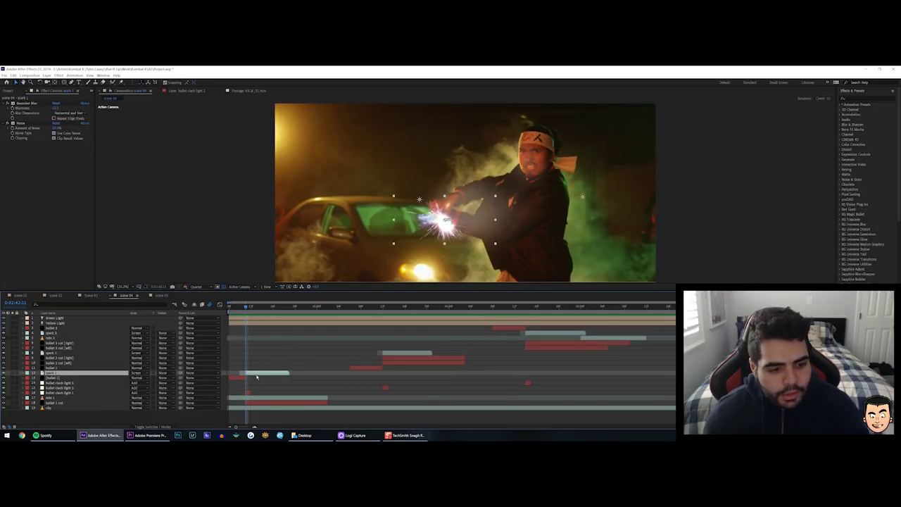
{"action": "double_click", "coordinate": [54, 373]}
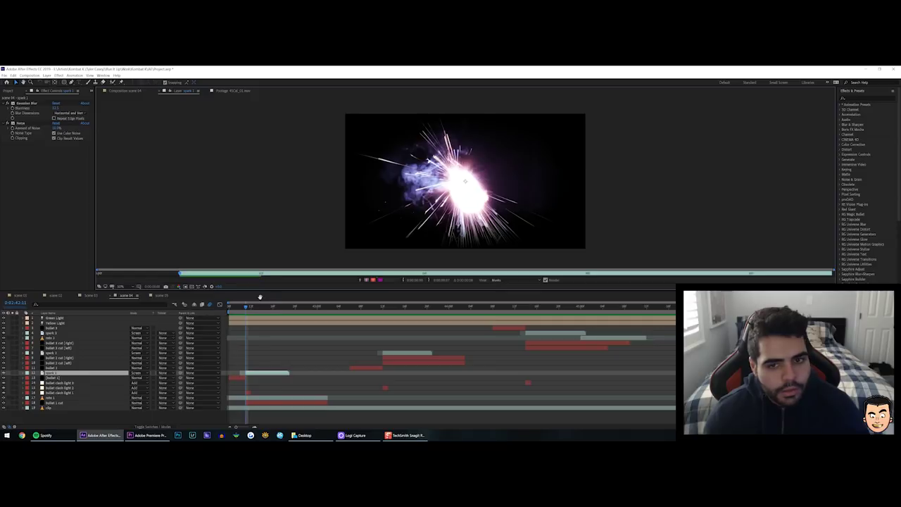
{"action": "left_click", "coordinate": [156, 92]}
{"action": "mouse_move", "coordinate": [255, 306]}
{"action": "left_mouse_down"}
{"action": "mouse_move", "coordinate": [233, 306]}
{"action": "mouse_move", "coordinate": [264, 305]}
{"action": "mouse_move", "coordinate": [246, 315]}
{"action": "left_mouse_up"}
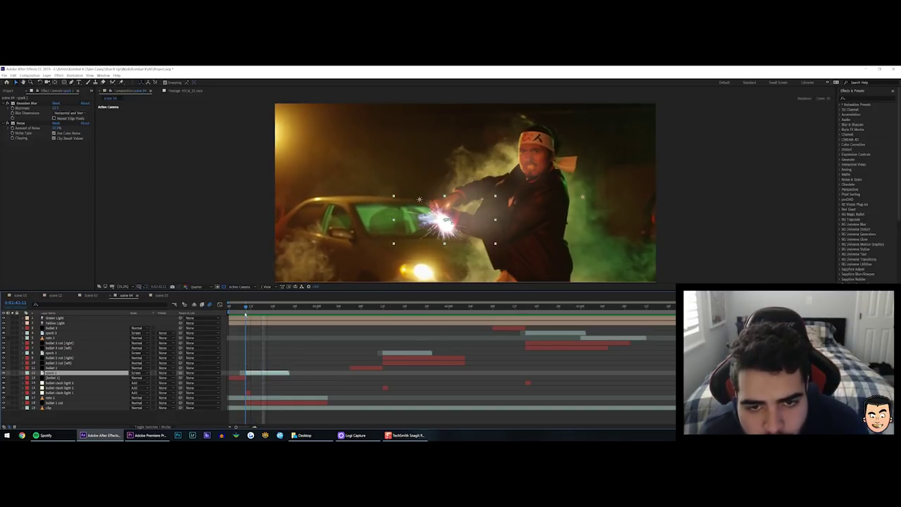
{"action": "scroll", "coordinate": [444, 224], "scroll_direction": "up", "scroll_amount": 2}
{"action": "left_click_drag", "start_coordinate": [409, 261], "coordinate": [438, 238]}
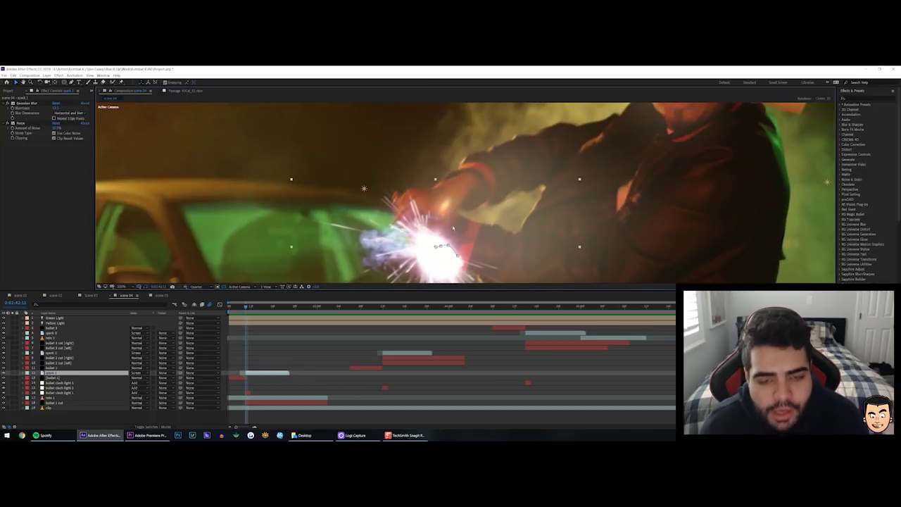
Inspect the bullet 1, bullet clash light 1 and bullet 1 cut layers and their effects around the first impact frame
{"action": "mouse_move", "coordinate": [248, 311]}
{"action": "left_mouse_down"}
{"action": "mouse_move", "coordinate": [257, 311]}
{"action": "mouse_move", "coordinate": [243, 315]}
{"action": "left_mouse_up"}
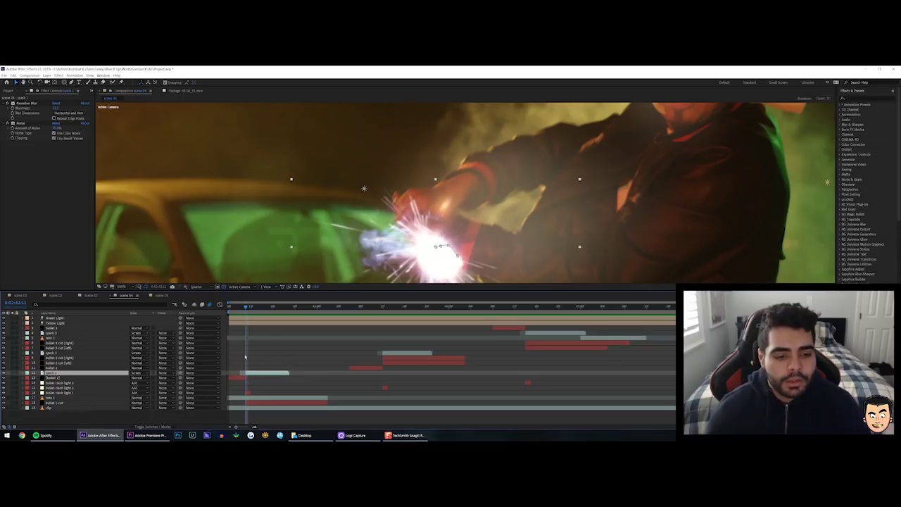
{"action": "left_click", "coordinate": [63, 377]}
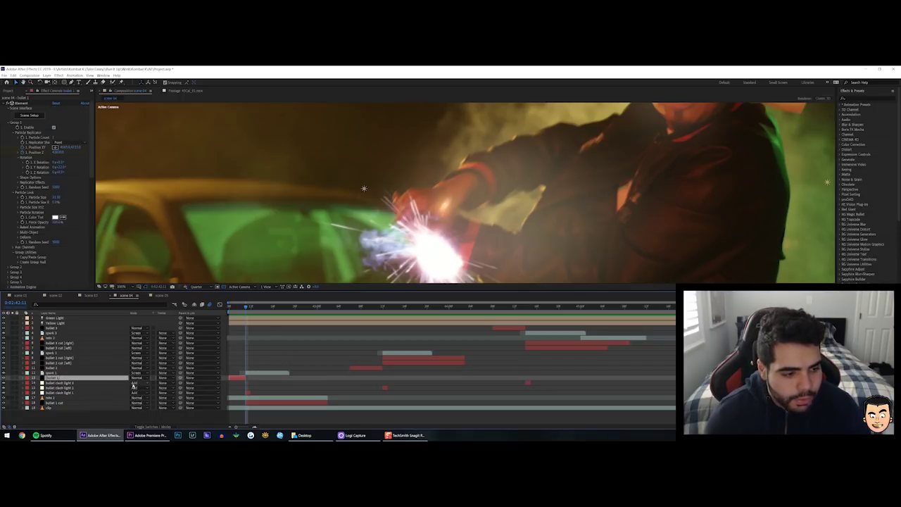
{"action": "left_click", "coordinate": [60, 393]}
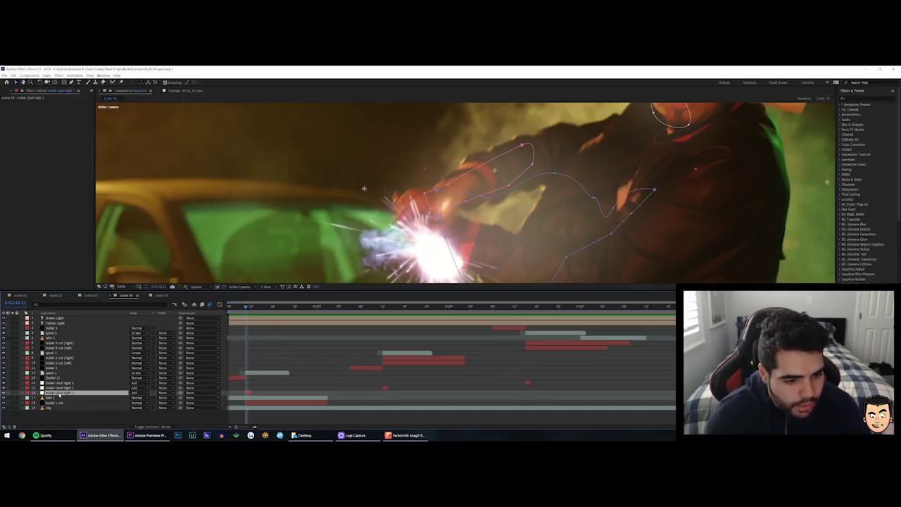
{"action": "left_click", "coordinate": [238, 379]}
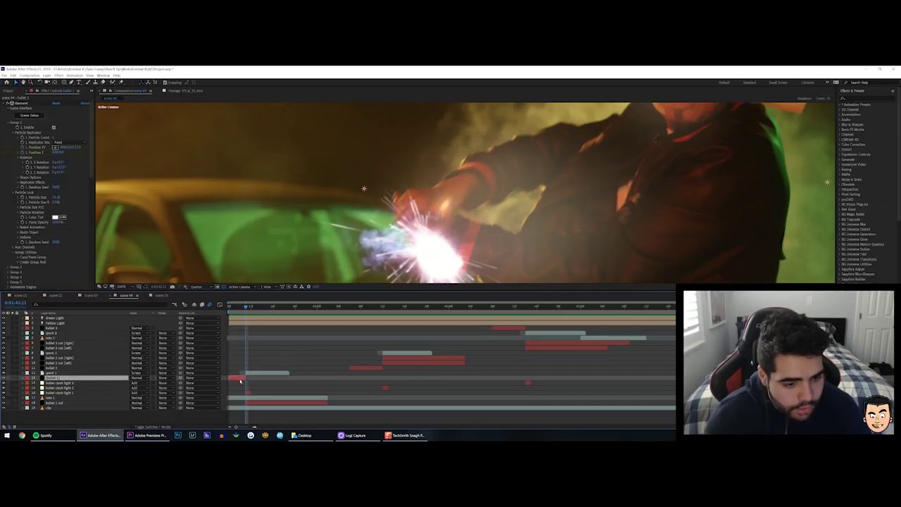
{"action": "left_click", "coordinate": [255, 403]}
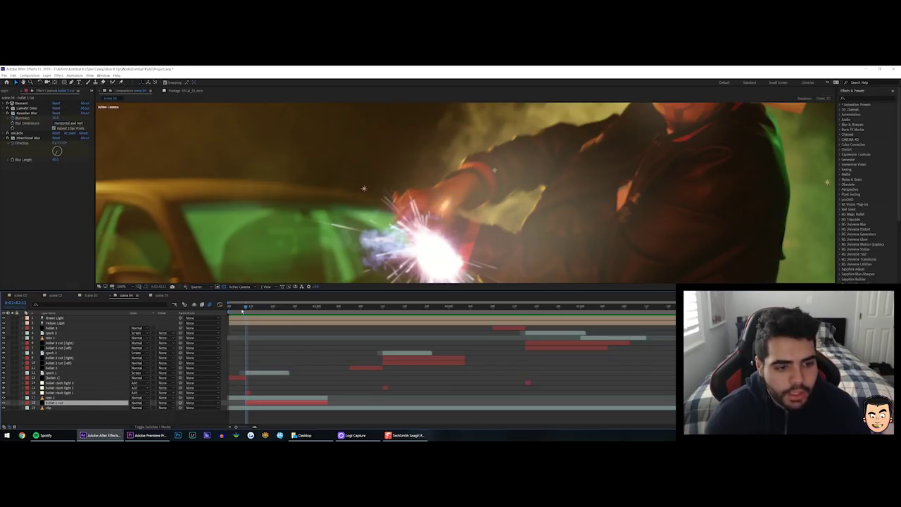
{"action": "mouse_move", "coordinate": [244, 309]}
{"action": "left_mouse_down"}
{"action": "mouse_move", "coordinate": [256, 309]}
{"action": "mouse_move", "coordinate": [246, 309]}
{"action": "left_mouse_up"}
{"action": "left_click", "coordinate": [16, 133]}
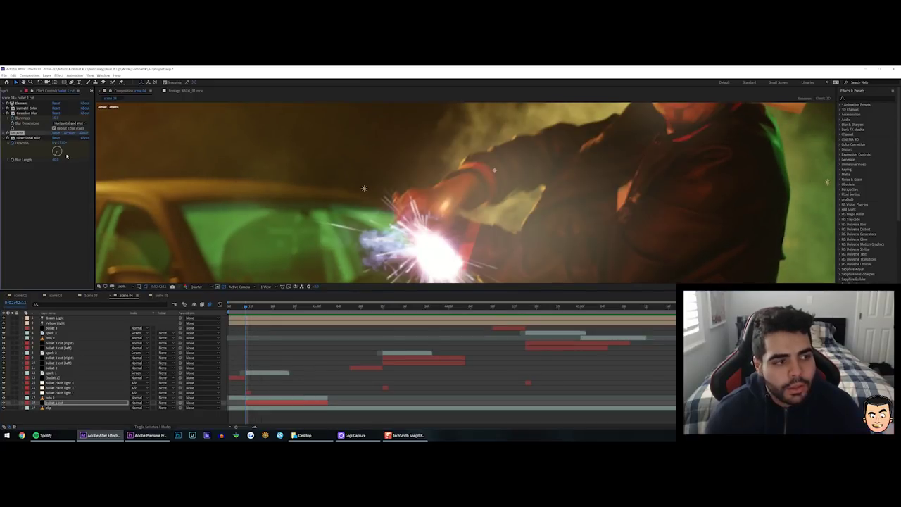
Review the bullet 1 cut layer over the base clip as the cut bullet flies past after the first impact
{"action": "left_click_drag", "start_coordinate": [245, 307], "coordinate": [300, 326]}
{"action": "scroll", "coordinate": [441, 211], "scroll_direction": "down", "scroll_amount": 1}
{"action": "left_click", "coordinate": [287, 402]}
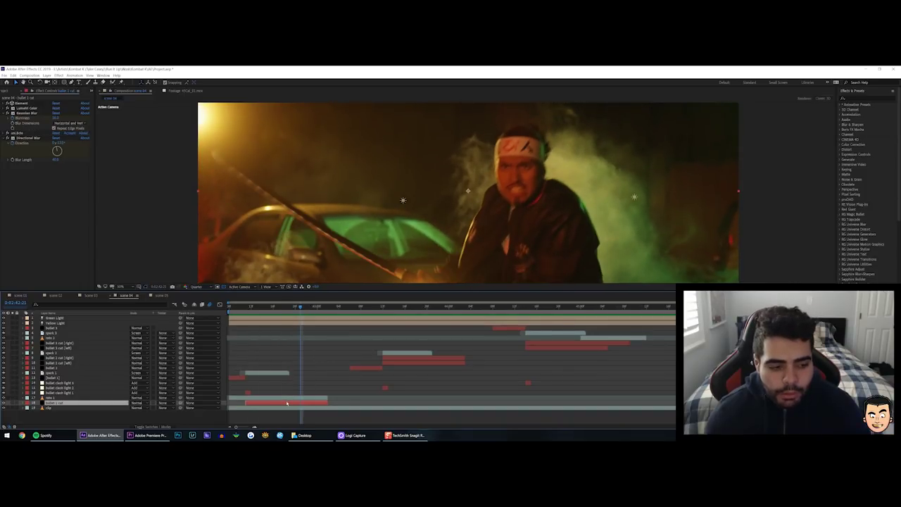
{"action": "left_click", "coordinate": [56, 409]}
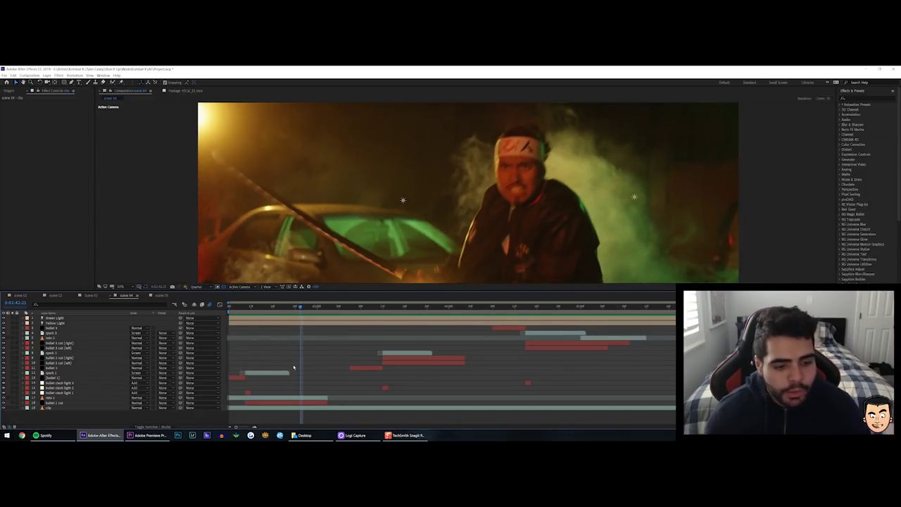
{"action": "mouse_move", "coordinate": [301, 308]}
{"action": "left_mouse_down"}
{"action": "mouse_move", "coordinate": [372, 315]}
{"action": "mouse_move", "coordinate": [312, 310]}
{"action": "left_mouse_up"}
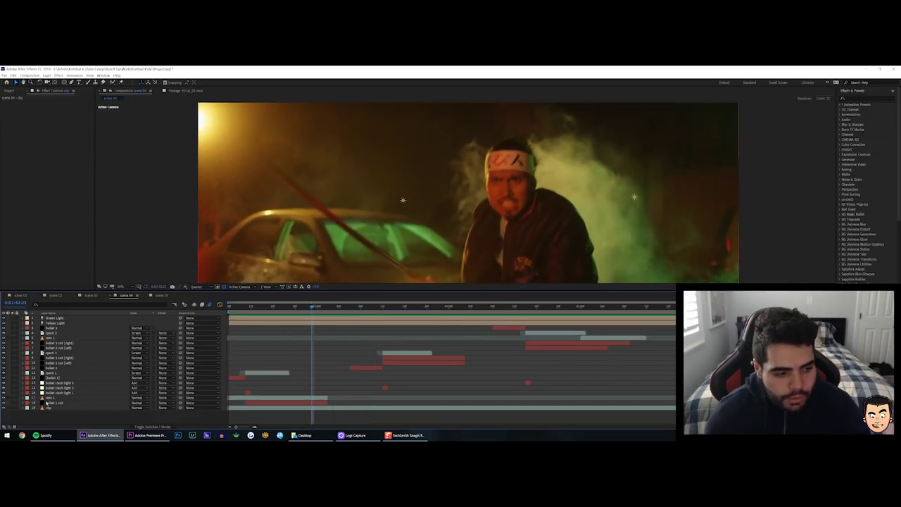
Open the roto 1 layer to examine its Roto Brush outline, then close the layer and footage views and return to scene 04
{"action": "left_click", "coordinate": [110, 398]}
{"action": "double_click", "coordinate": [61, 399]}
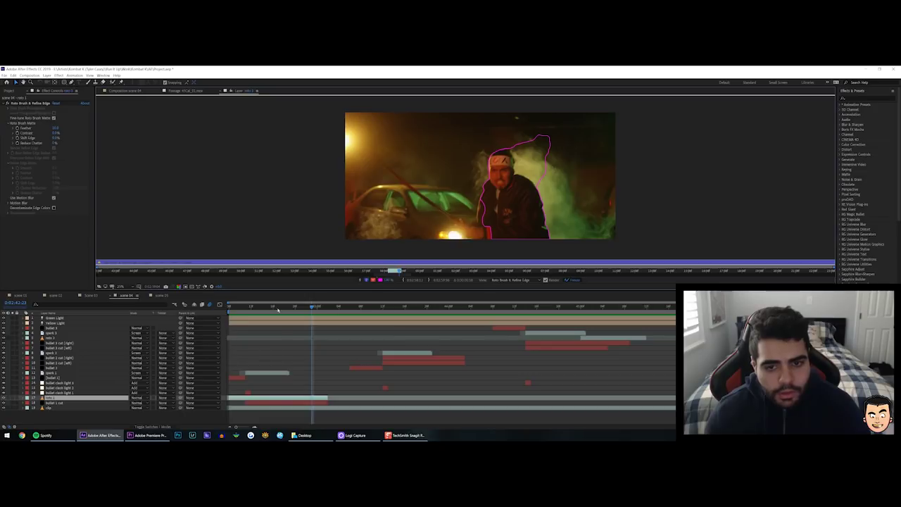
{"action": "mouse_move", "coordinate": [311, 308]}
{"action": "left_mouse_down"}
{"action": "mouse_move", "coordinate": [321, 308]}
{"action": "mouse_move", "coordinate": [305, 308]}
{"action": "left_mouse_up"}
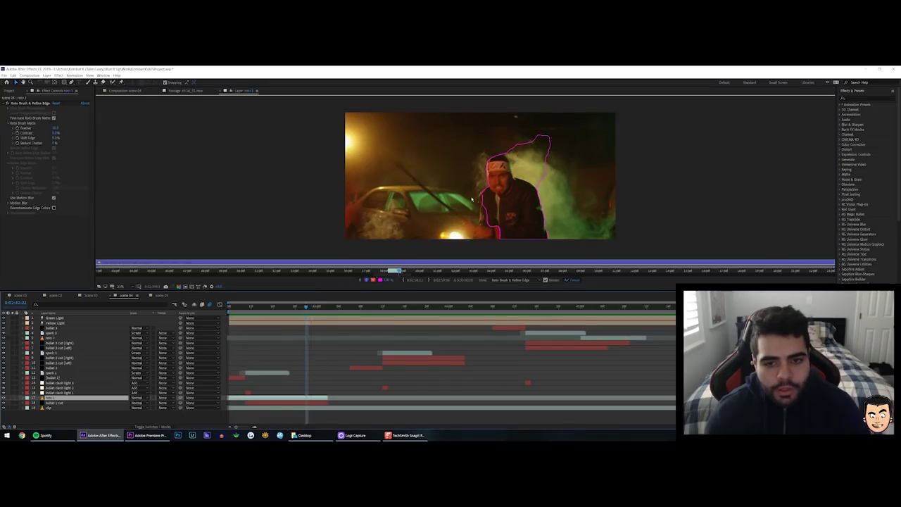
{"action": "scroll", "coordinate": [465, 219], "scroll_direction": "up", "scroll_amount": 2}
{"action": "left_click_drag", "start_coordinate": [466, 219], "coordinate": [434, 221]}
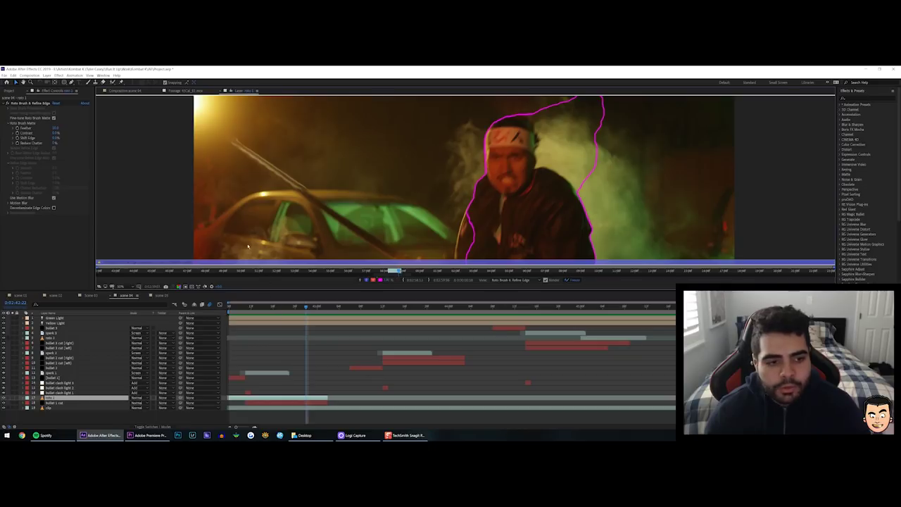
{"action": "left_click", "coordinate": [322, 308]}
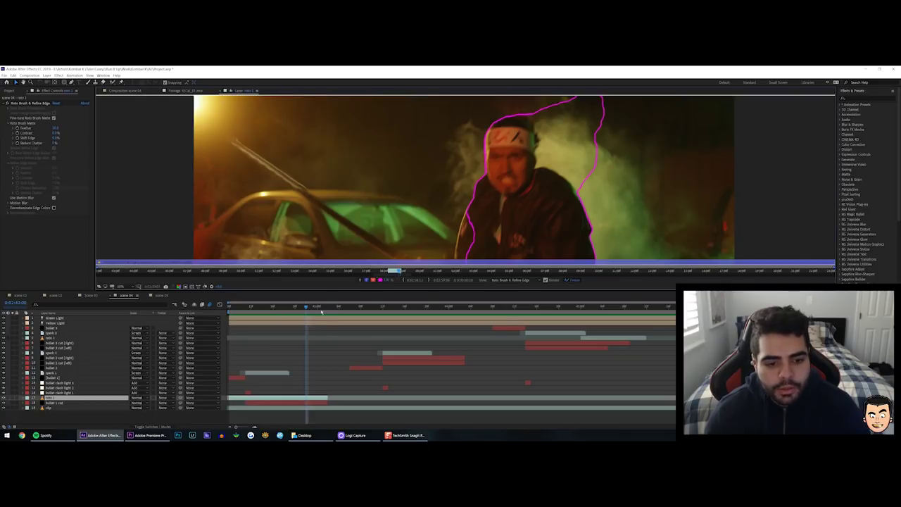
{"action": "left_click", "coordinate": [220, 91]}
{"action": "left_click", "coordinate": [134, 91]}
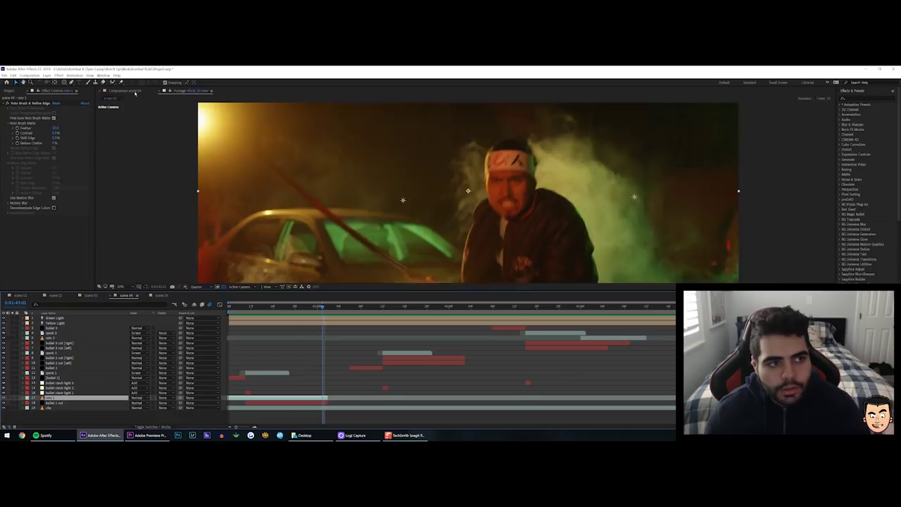
{"action": "left_click", "coordinate": [160, 91]}
Review the second bullet's spark impact frame by frame and inspect the masks of bullet clash light 2
{"action": "left_click_drag", "start_coordinate": [331, 211], "coordinate": [328, 186]}
{"action": "left_click_drag", "start_coordinate": [314, 311], "coordinate": [388, 310]}
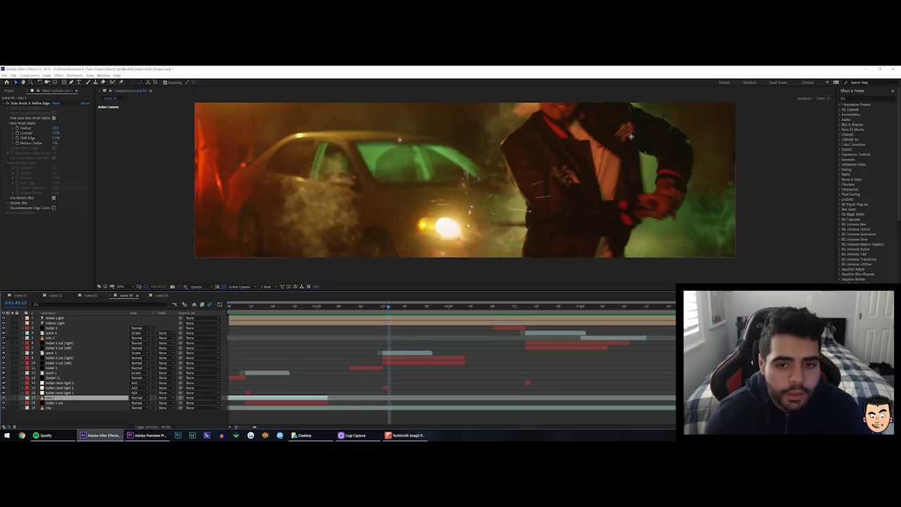
{"action": "left_click_drag", "start_coordinate": [393, 307], "coordinate": [388, 310]}
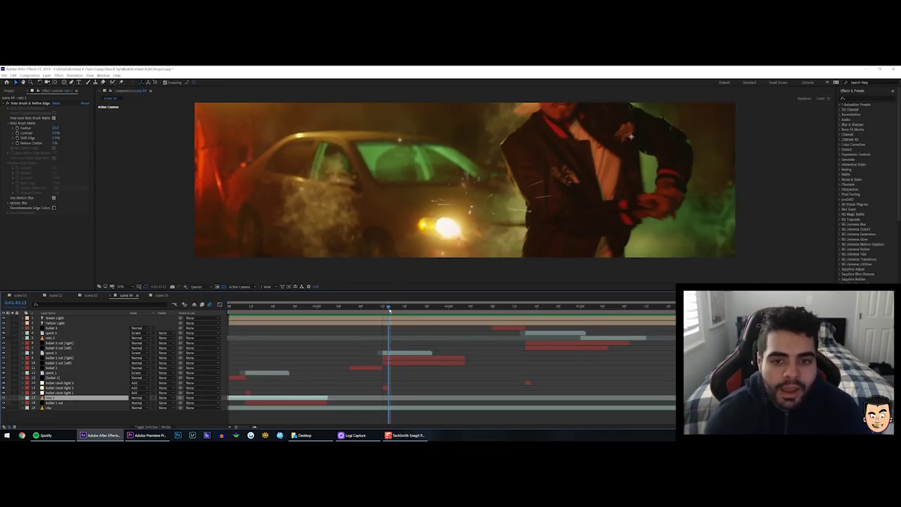
{"action": "mouse_move", "coordinate": [387, 311]}
{"action": "left_mouse_down"}
{"action": "mouse_move", "coordinate": [396, 311]}
{"action": "mouse_move", "coordinate": [389, 310]}
{"action": "left_mouse_up"}
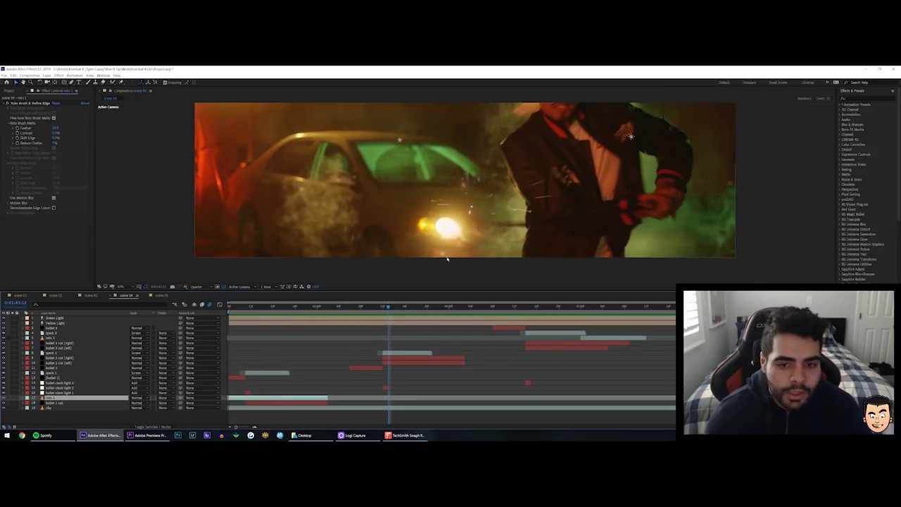
{"action": "key", "text": "space"}
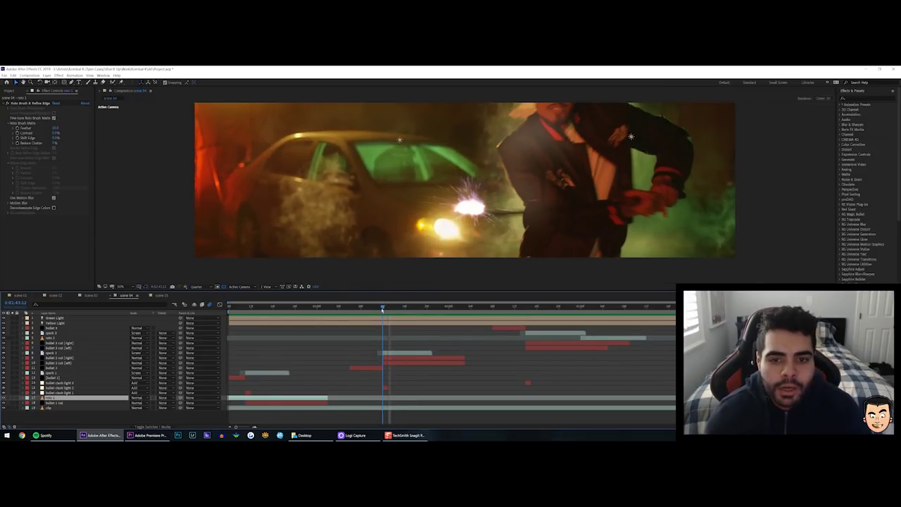
{"action": "key", "text": "space"}
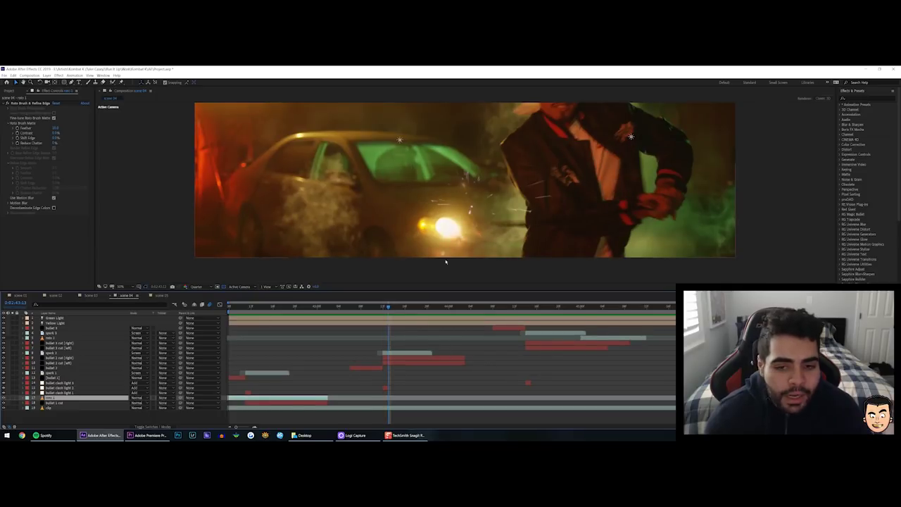
{"action": "mouse_move", "coordinate": [388, 308]}
{"action": "left_mouse_down"}
{"action": "mouse_move", "coordinate": [372, 306]}
{"action": "mouse_move", "coordinate": [382, 306]}
{"action": "left_mouse_up"}
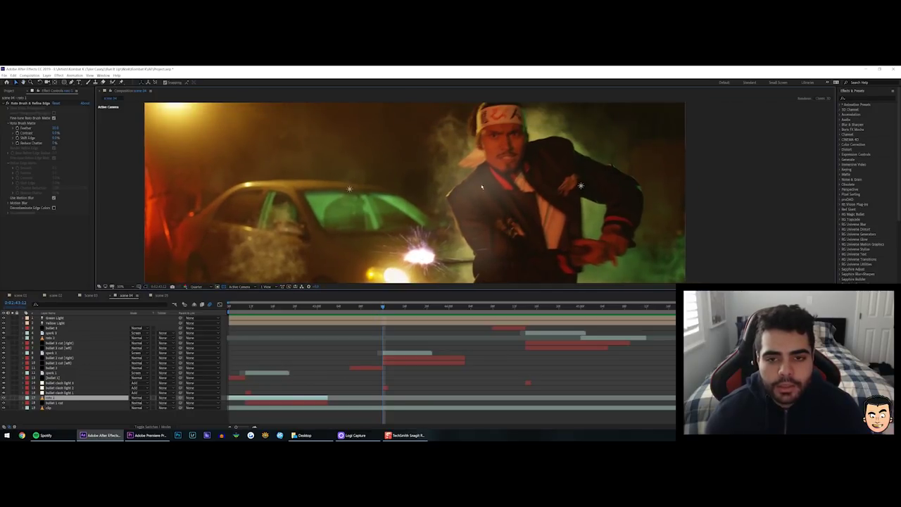
{"action": "left_click", "coordinate": [62, 388]}
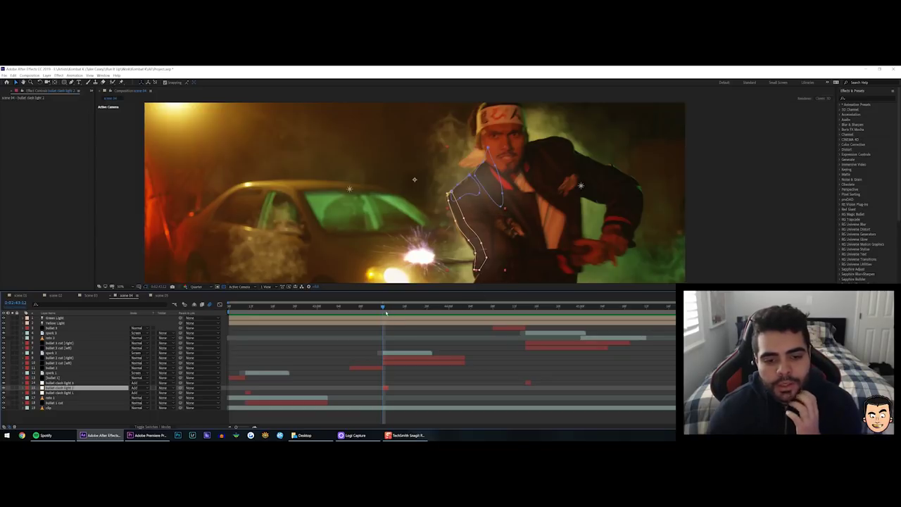
Compare the effects of the bullet 3 cut (right) and bullet 3 cut (left) layers, including Lumetri Color, after the third impact
{"action": "left_click_drag", "start_coordinate": [390, 308], "coordinate": [538, 311]}
{"action": "left_click", "coordinate": [63, 344]}
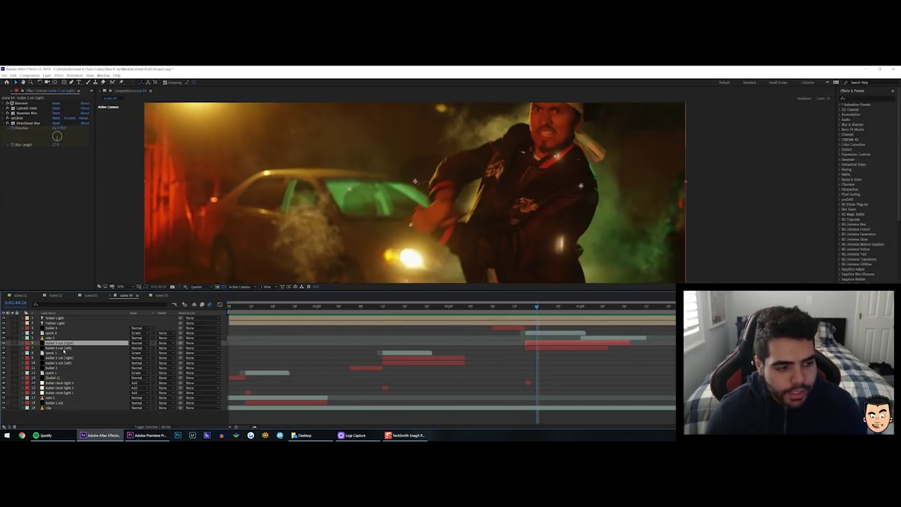
{"action": "left_click", "coordinate": [61, 348]}
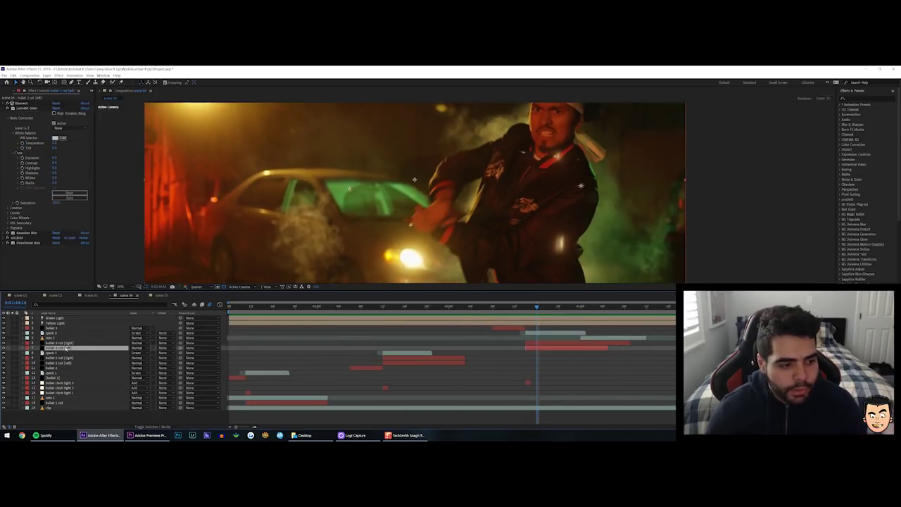
{"action": "left_click", "coordinate": [62, 344]}
{"action": "left_click", "coordinate": [65, 349]}
{"action": "left_click", "coordinate": [66, 344]}
{"action": "left_click", "coordinate": [66, 348]}
{"action": "left_click", "coordinate": [67, 344]}
{"action": "left_click", "coordinate": [66, 348]}
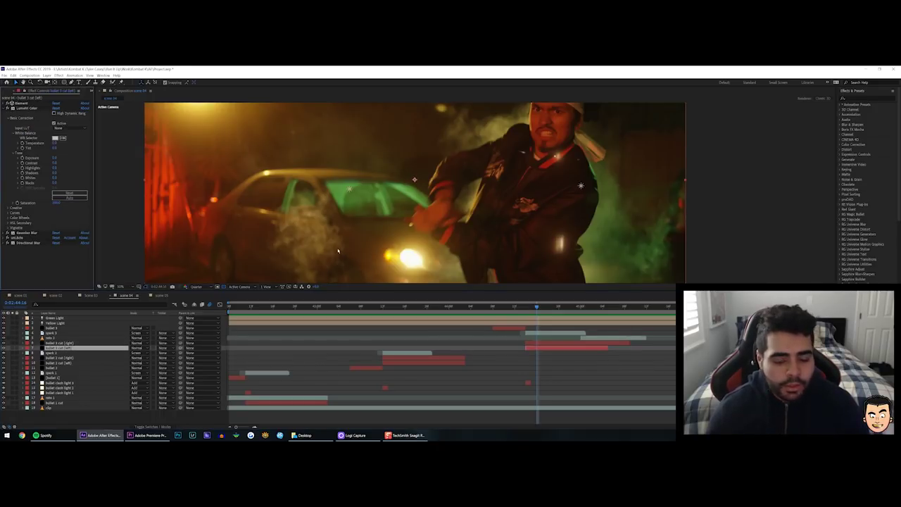
{"action": "left_click", "coordinate": [25, 108]}
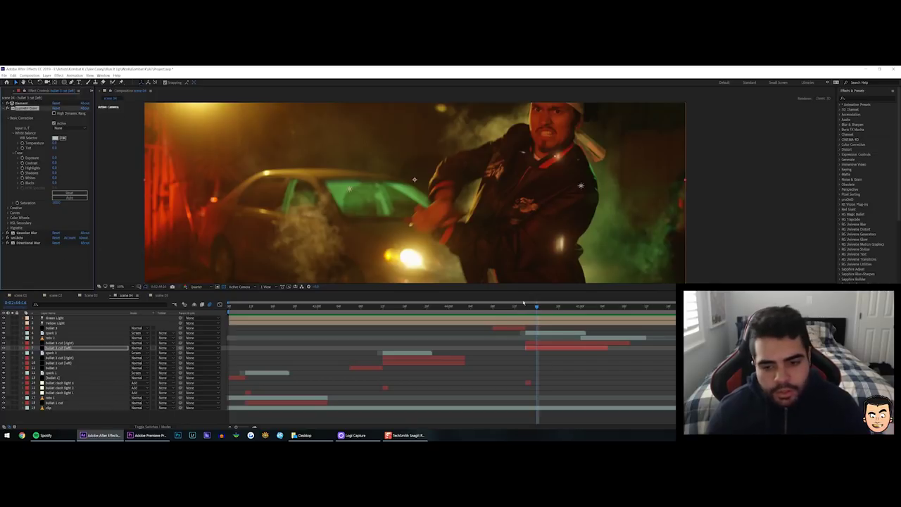
Open the second roto layer near the end of scene 04, examine its Roto Brush outline and close the layer view
{"action": "left_click_drag", "start_coordinate": [537, 308], "coordinate": [624, 319]}
{"action": "scroll", "coordinate": [468, 223], "scroll_direction": "down", "scroll_amount": 2}
{"action": "left_click", "coordinate": [614, 338]}
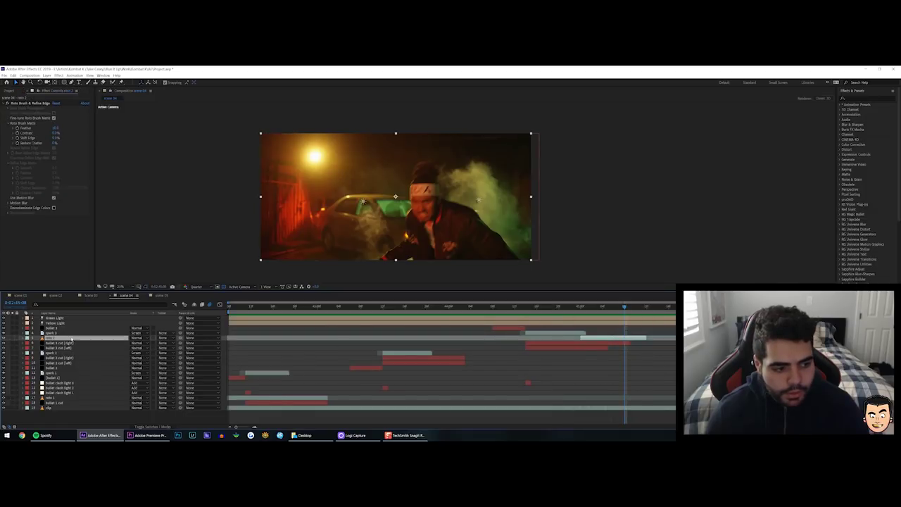
{"action": "double_click", "coordinate": [71, 340]}
{"action": "left_click_drag", "start_coordinate": [619, 311], "coordinate": [585, 311]}
{"action": "scroll", "coordinate": [542, 225], "scroll_direction": "down", "scroll_amount": 3}
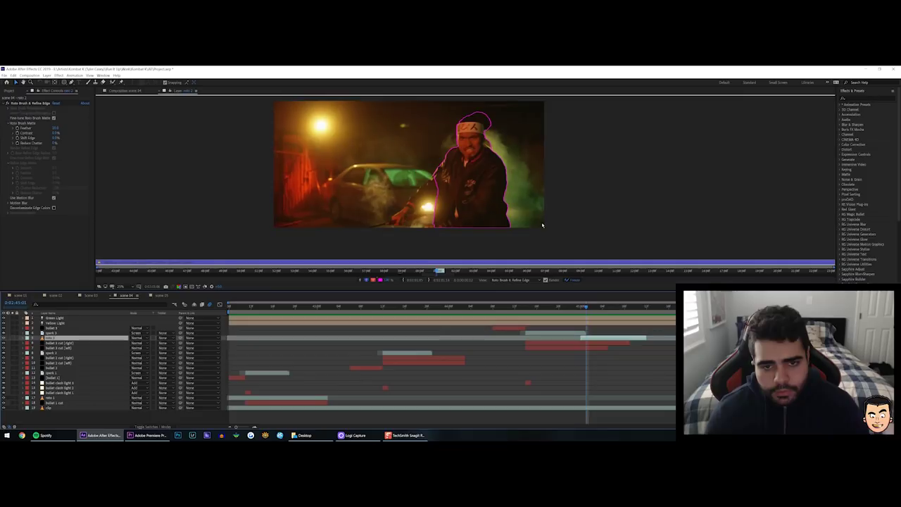
{"action": "key", "text": "space"}
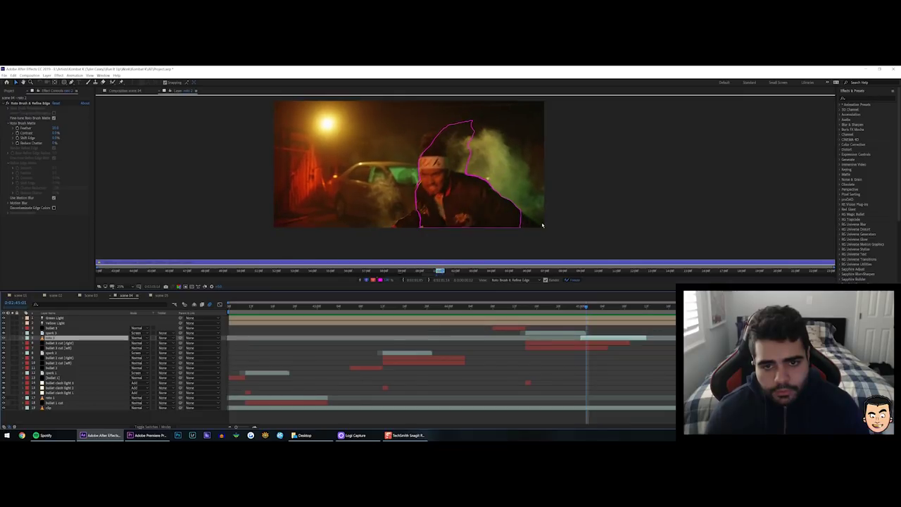
{"action": "left_click", "coordinate": [159, 91]}
Play back the scene 04 composition and switch to the scene 05 composition
{"action": "left_click_drag", "start_coordinate": [580, 311], "coordinate": [609, 311]}
{"action": "key", "text": "space"}
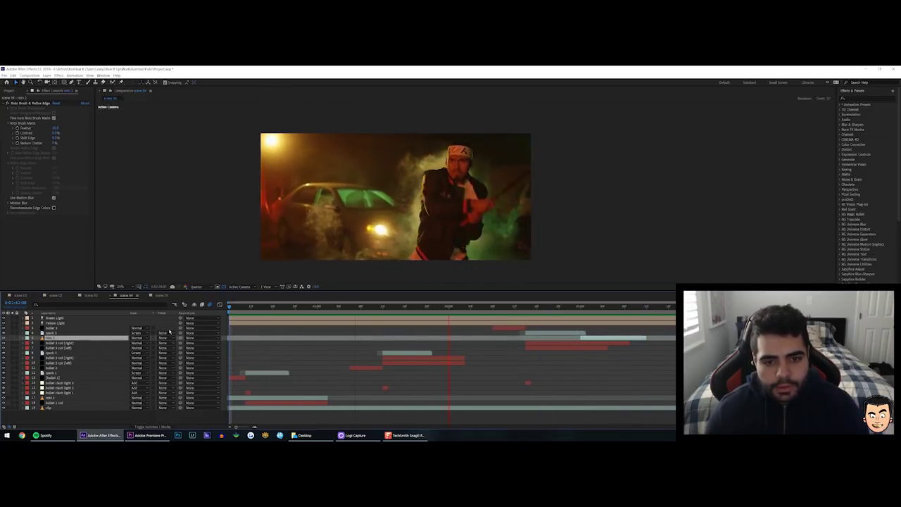
{"action": "key", "text": "space"}
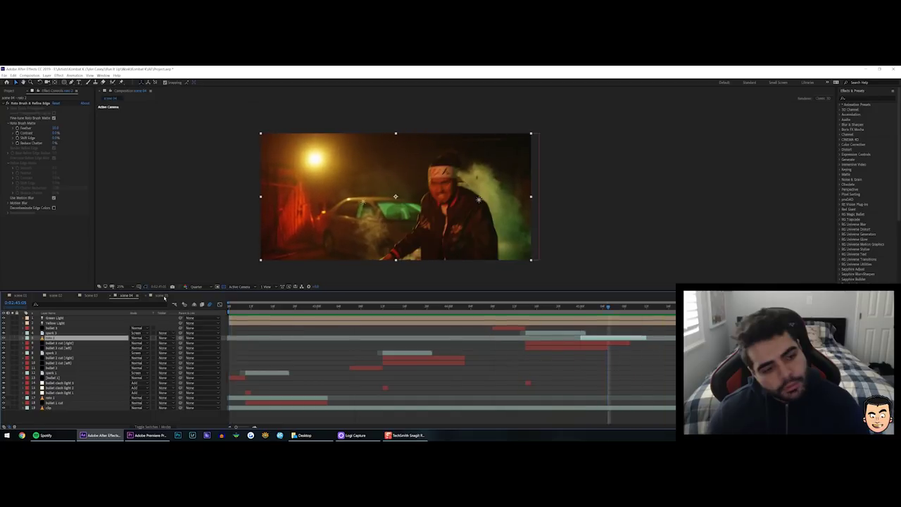
{"action": "left_click", "coordinate": [163, 296]}
Open the Credits.aep project and play back the title and scrolling credits in the Credits composition
{"action": "left_click", "coordinate": [4, 74]}
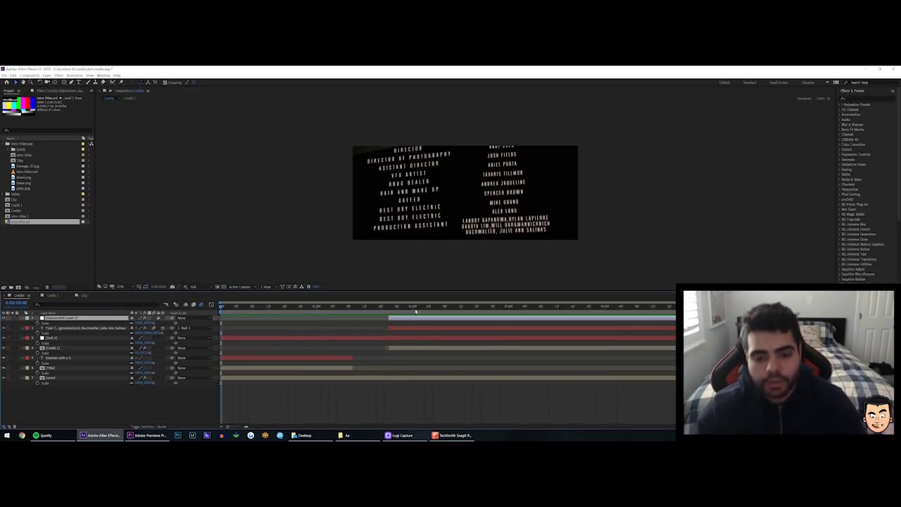
{"action": "left_click_drag", "start_coordinate": [416, 310], "coordinate": [220, 308]}
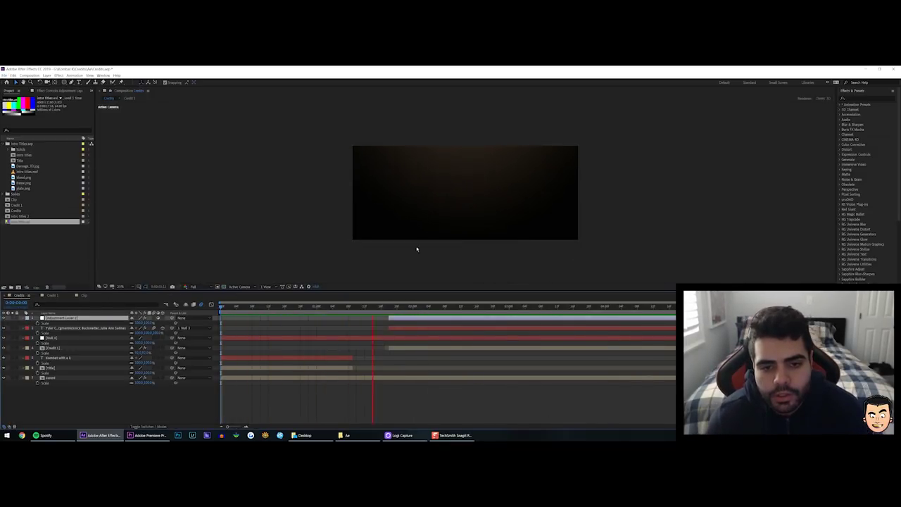
{"action": "left_click_drag", "start_coordinate": [425, 310], "coordinate": [248, 306]}
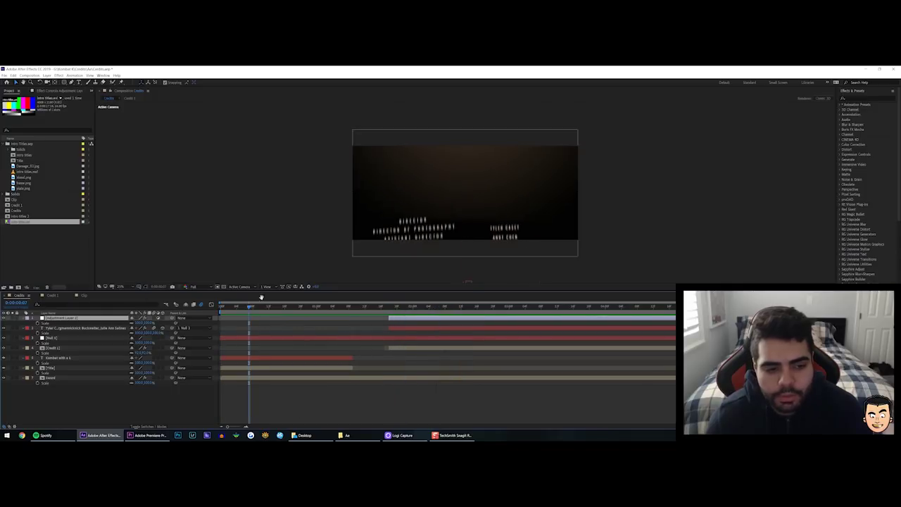
{"action": "key", "text": "space"}
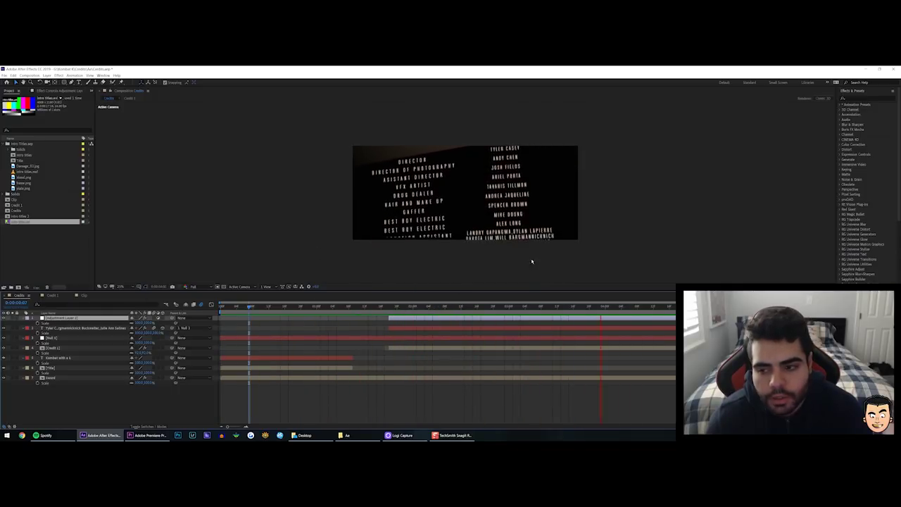
{"action": "left_click_drag", "start_coordinate": [224, 306], "coordinate": [233, 305]}
{"action": "key", "text": "space"}
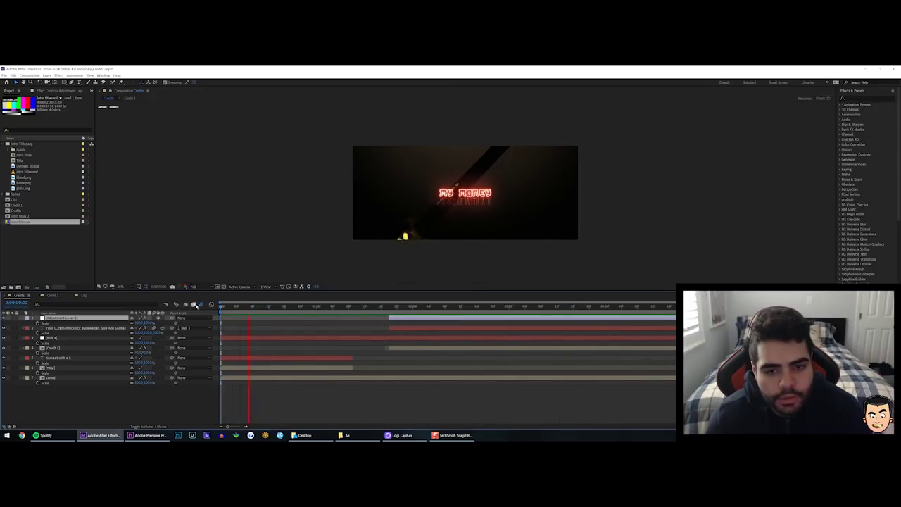
Play back the title opening in the Credits composition and move to the frame where the sword covers part of My Money
{"action": "left_click_drag", "start_coordinate": [396, 308], "coordinate": [266, 309]}
{"action": "key", "text": "space"}
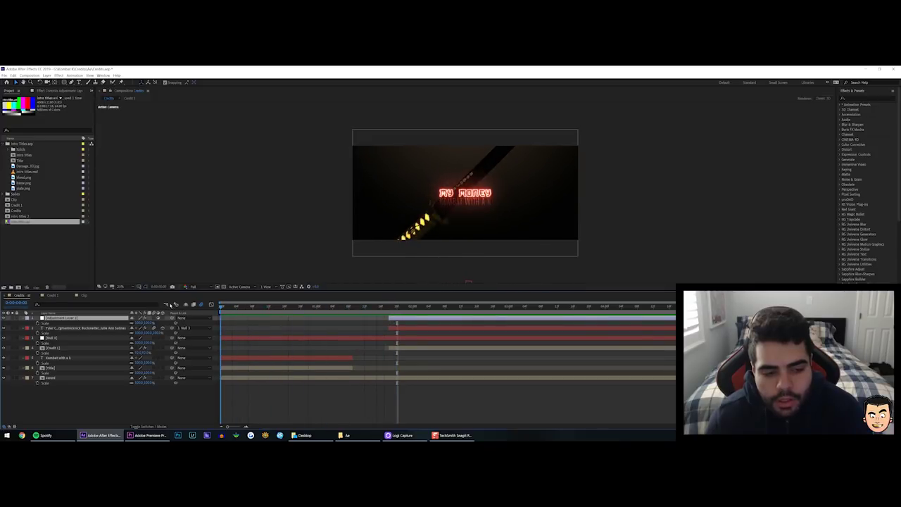
{"action": "left_click", "coordinate": [377, 307]}
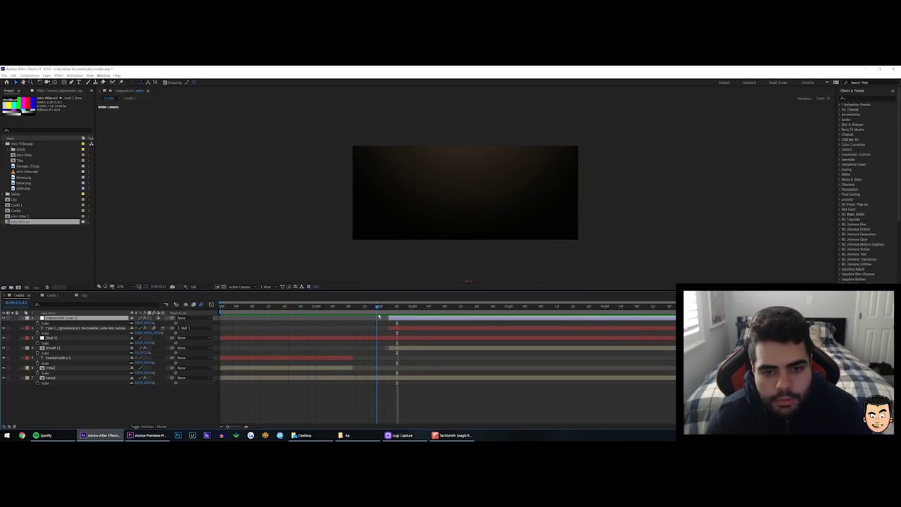
{"action": "key", "text": "space"}
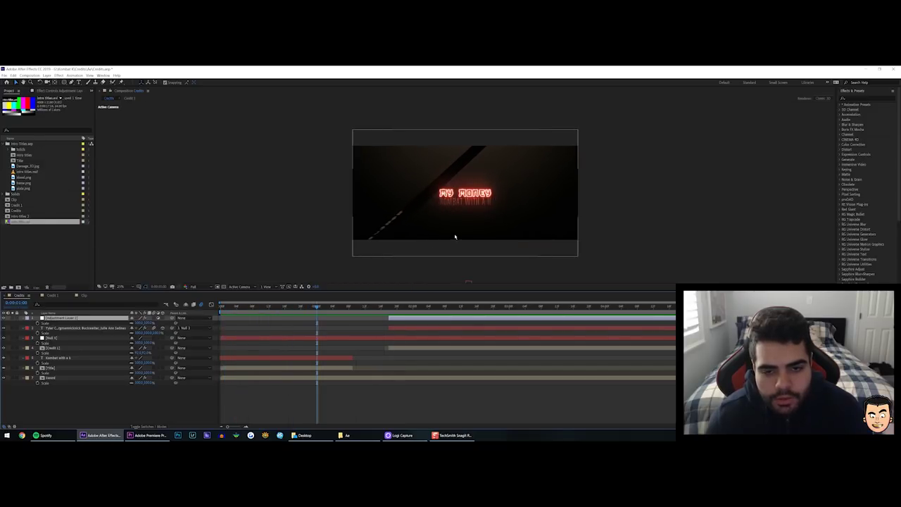
{"action": "scroll", "coordinate": [454, 237], "scroll_direction": "up", "scroll_amount": 2}
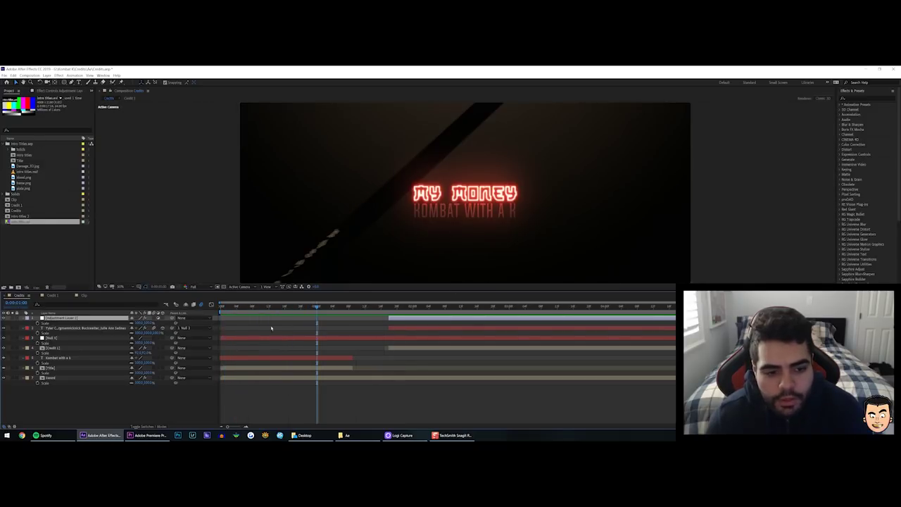
{"action": "left_click_drag", "start_coordinate": [317, 307], "coordinate": [345, 311]}
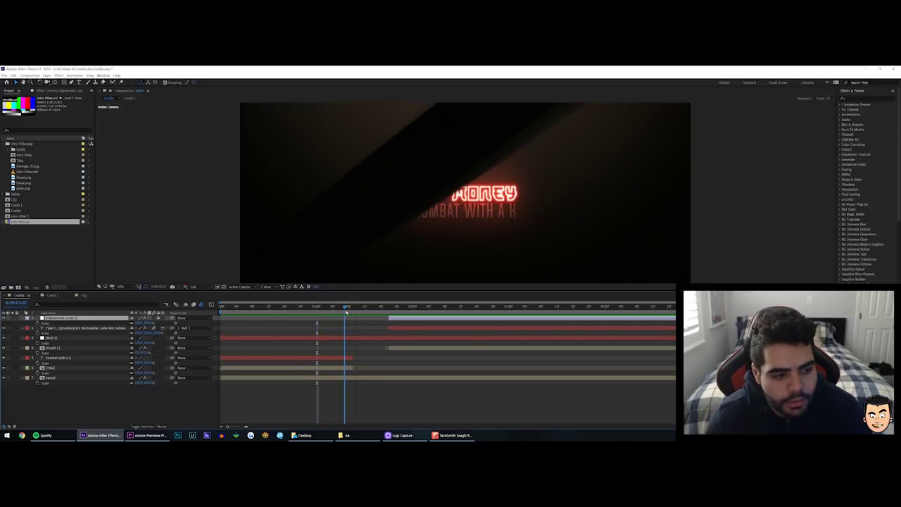
{"action": "left_click_drag", "start_coordinate": [345, 311], "coordinate": [344, 314]}
Select the Kombat with a K text layer and step through neighbouring frames to examine its mask along the sword
{"action": "left_click", "coordinate": [334, 358]}
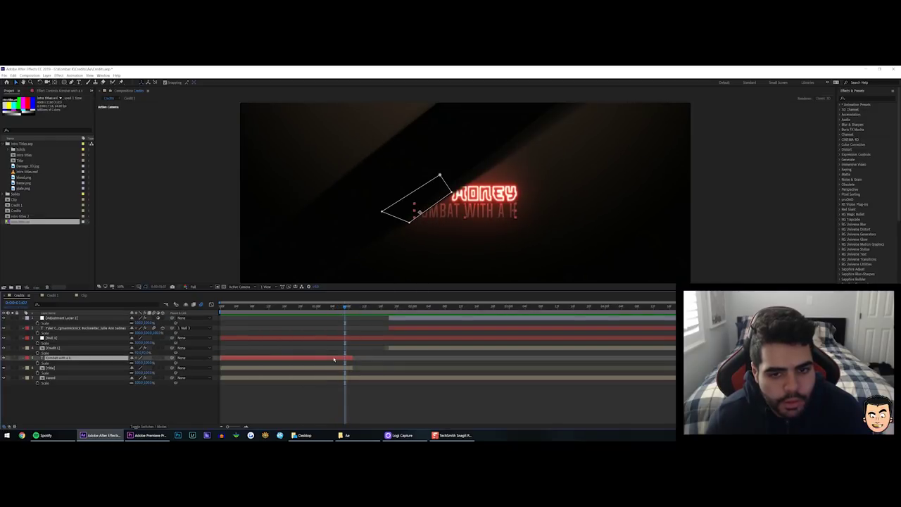
{"action": "left_click", "coordinate": [60, 369]}
{"action": "left_click", "coordinate": [63, 359]}
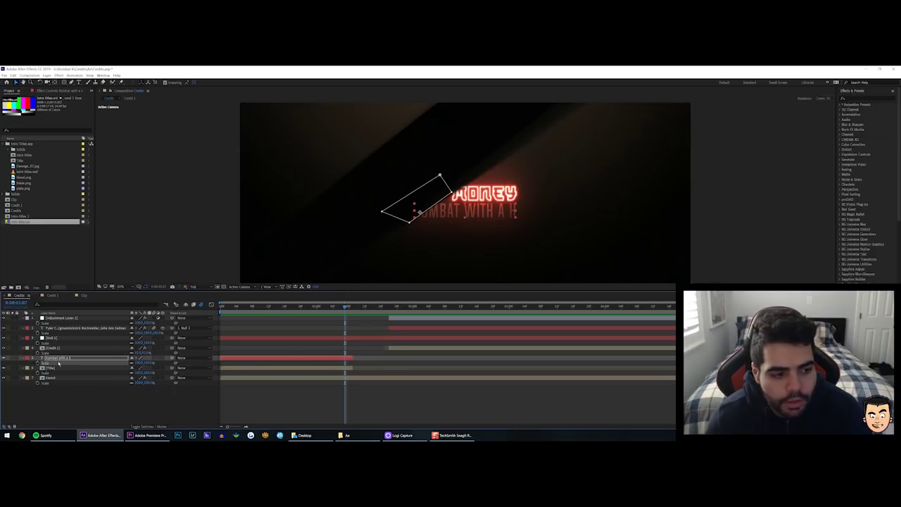
{"action": "mouse_move", "coordinate": [346, 310]}
{"action": "left_mouse_down"}
{"action": "mouse_move", "coordinate": [357, 310]}
{"action": "mouse_move", "coordinate": [344, 312]}
{"action": "left_mouse_up"}
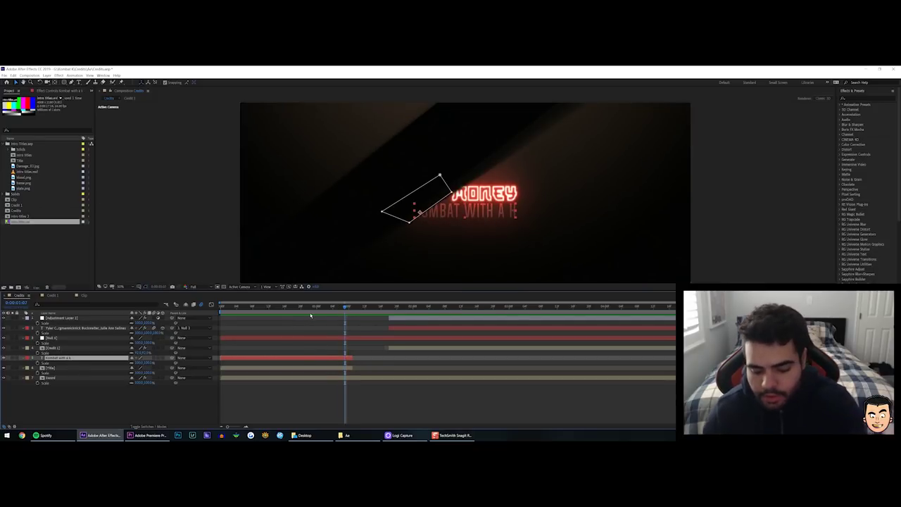
{"action": "key", "text": "Page_Down"}
{"action": "key", "text": "Page_Down"}
{"action": "key", "text": "Page_Up"}
{"action": "key", "text": "Page_Up"}
{"action": "key", "text": "Page_Up"}
{"action": "key", "text": "Page_Down"}
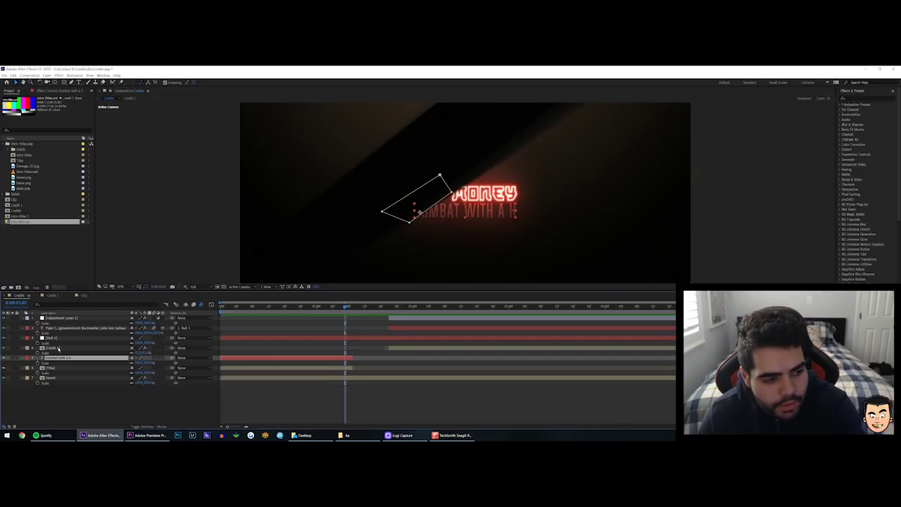
Go through the credit, sword, null and Title layers, examine the Title layer's mask and show that layer's effects
{"action": "left_click", "coordinate": [58, 348]}
{"action": "left_click", "coordinate": [56, 368]}
{"action": "left_click", "coordinate": [57, 379]}
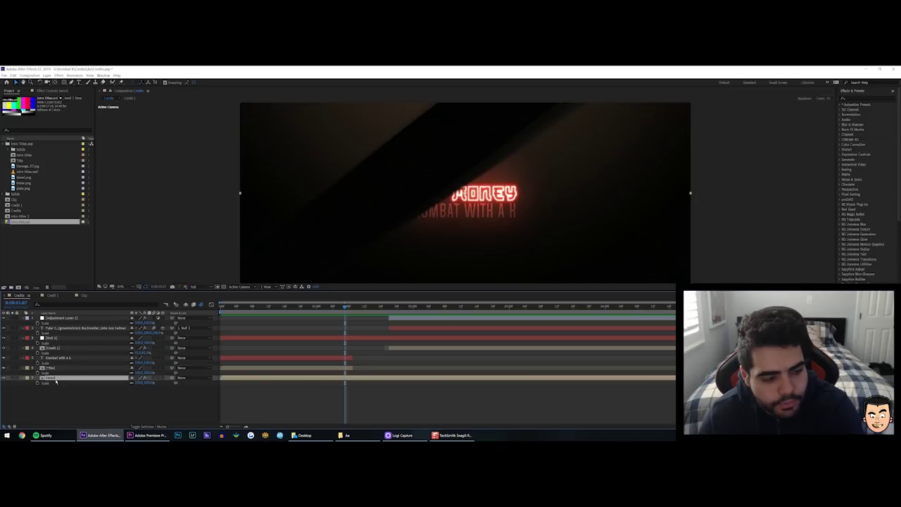
{"action": "left_click", "coordinate": [55, 328]}
{"action": "left_click", "coordinate": [56, 338]}
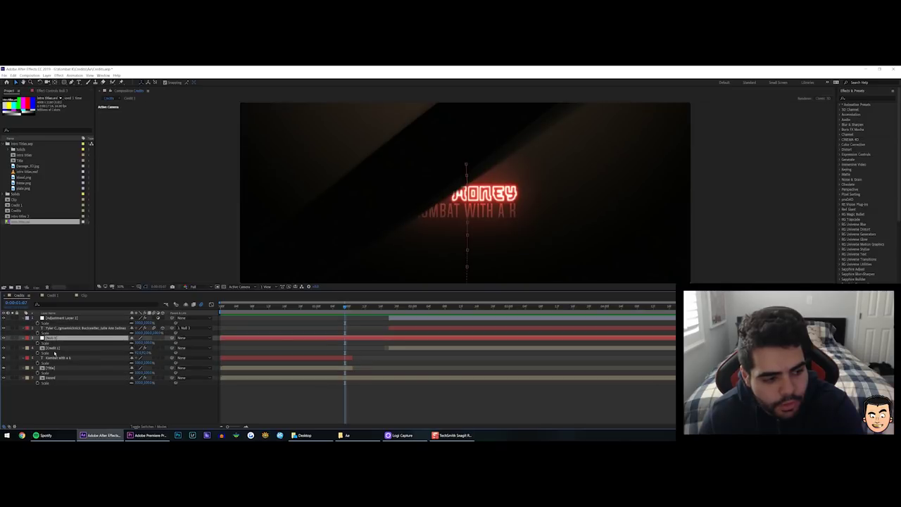
{"action": "left_click", "coordinate": [56, 348]}
{"action": "left_click", "coordinate": [56, 369]}
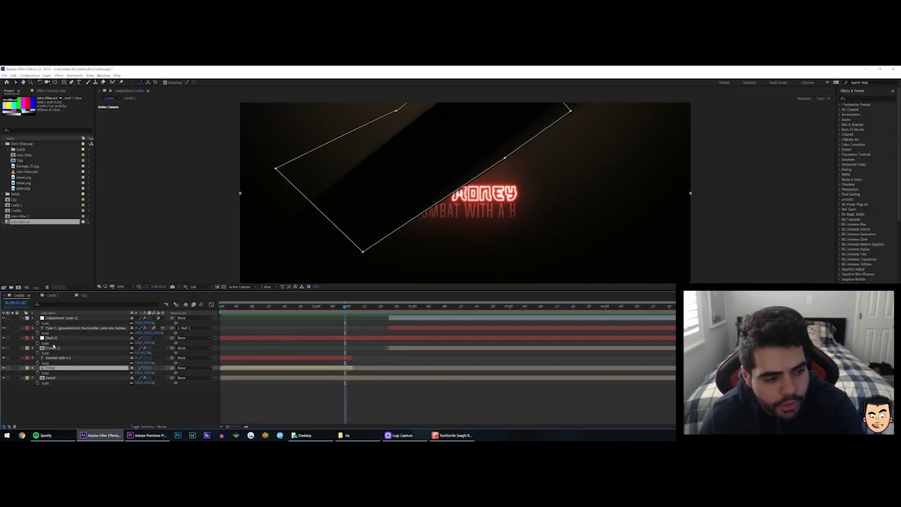
{"action": "left_click", "coordinate": [52, 90]}
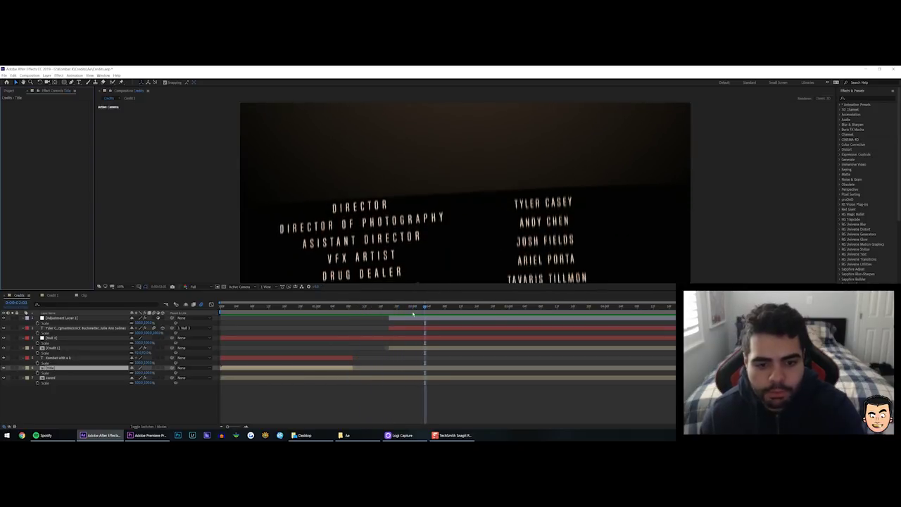
Play back the transition from the title to the credits and scrub back to the first credit lines
{"action": "left_click_drag", "start_coordinate": [432, 309], "coordinate": [368, 309]}
{"action": "key", "text": "space"}
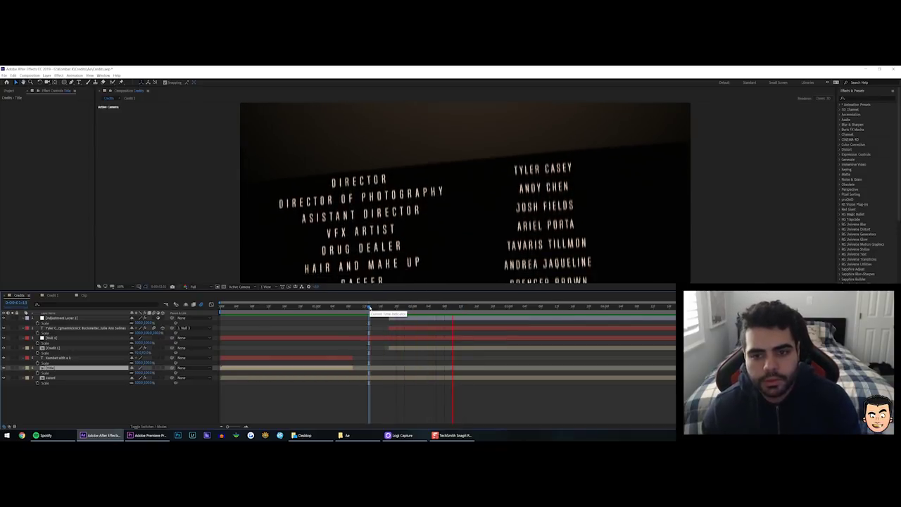
{"action": "key", "text": "space"}
{"action": "left_click_drag", "start_coordinate": [519, 310], "coordinate": [449, 308]}
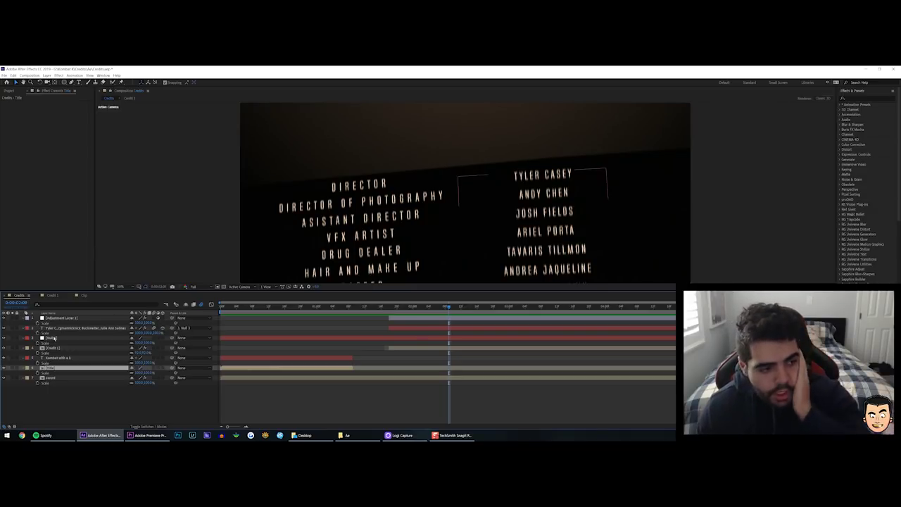
Select the null layer that drives the credits text and play back its scrolling motion
{"action": "left_click", "coordinate": [460, 338]}
{"action": "scroll", "coordinate": [396, 208], "scroll_direction": "down", "scroll_amount": 1}
{"action": "left_click_drag", "start_coordinate": [448, 307], "coordinate": [690, 314]}
{"action": "left_click_drag", "start_coordinate": [448, 307], "coordinate": [498, 310]}
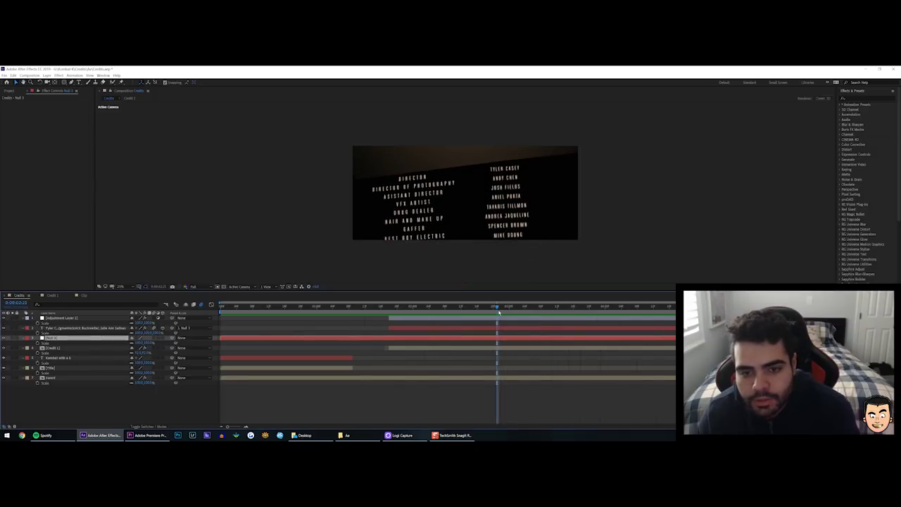
{"action": "key", "text": "space"}
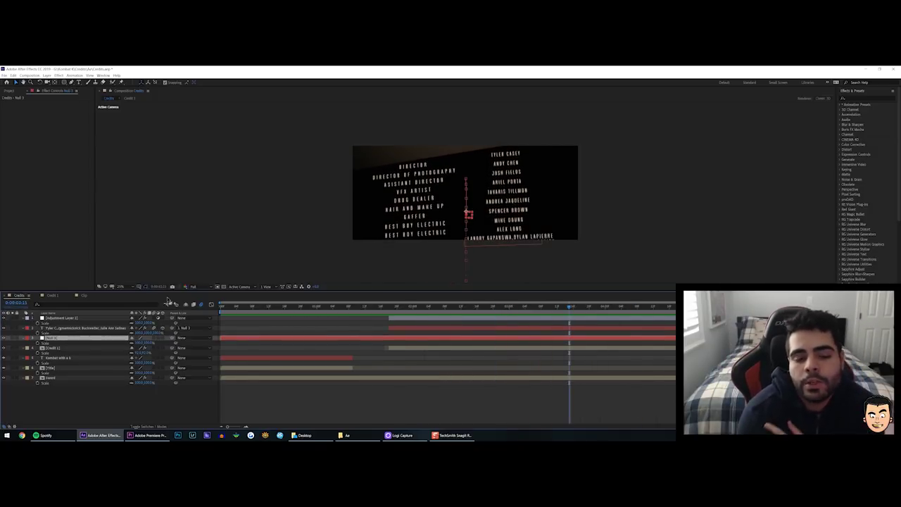